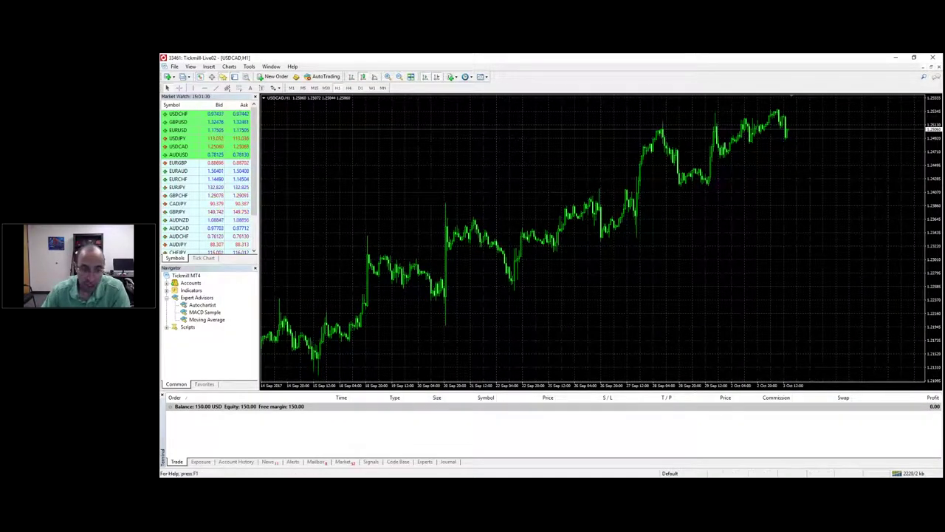
# Switch to the Tickmill website in Chrome, open its Autochartist tool page and read through to the web application and MT4 plugin instructions
pyautogui.click(295, 480)
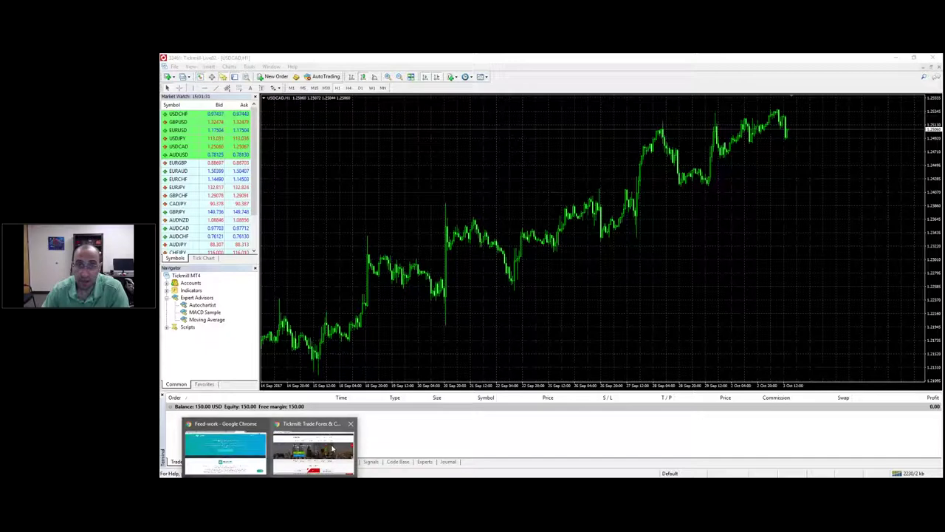
pyautogui.click(333, 448)
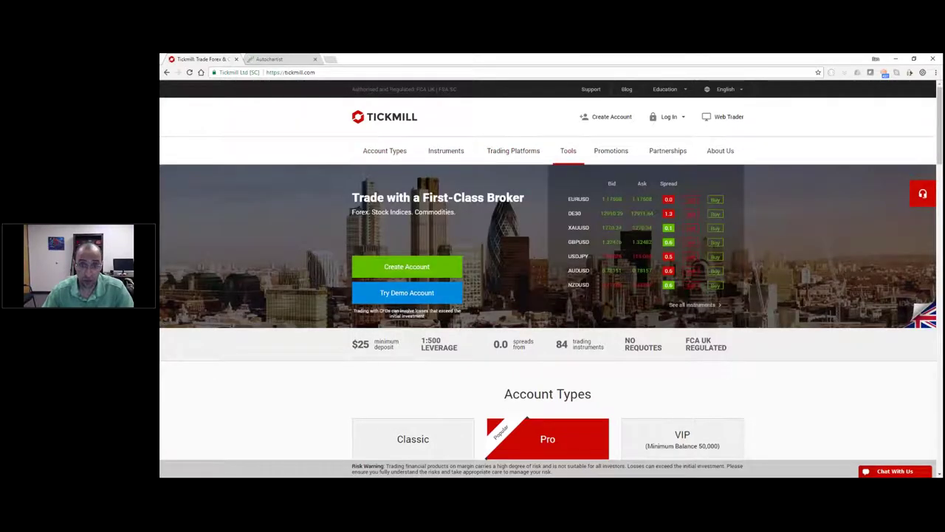
pyautogui.click(568, 151)
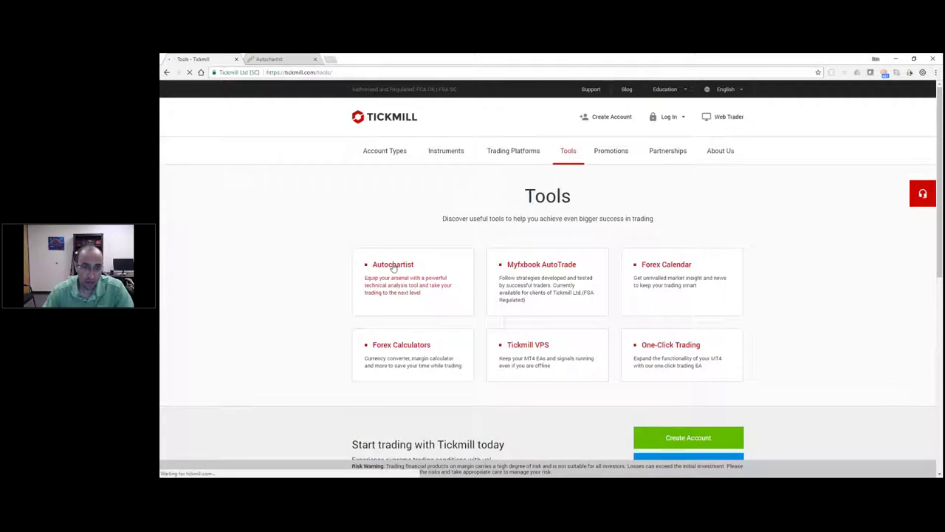
pyautogui.click(393, 268)
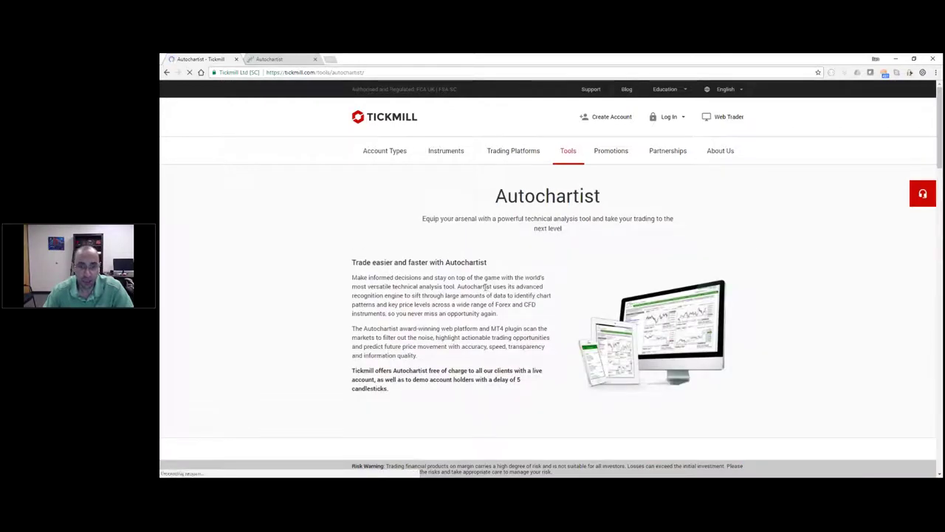
pyautogui.scroll(-1, 486, 286)
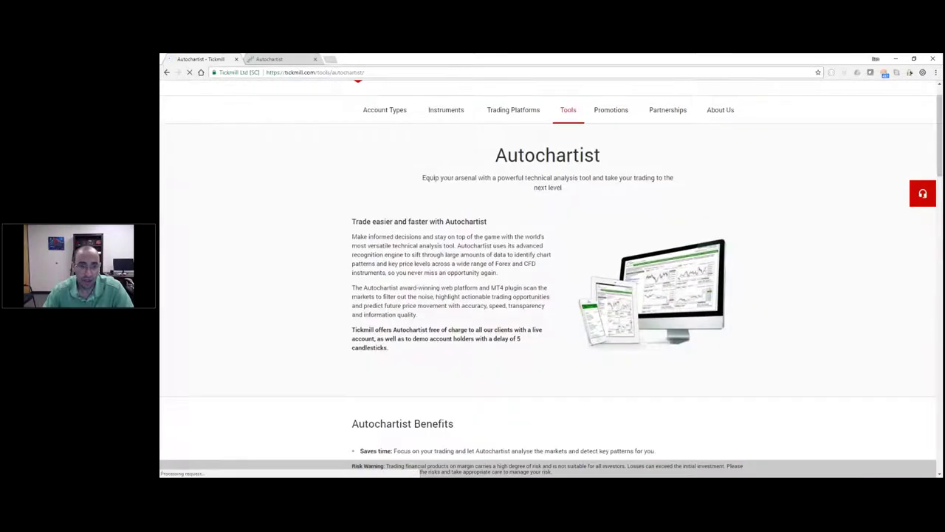
pyautogui.scroll(-4, 485, 286)
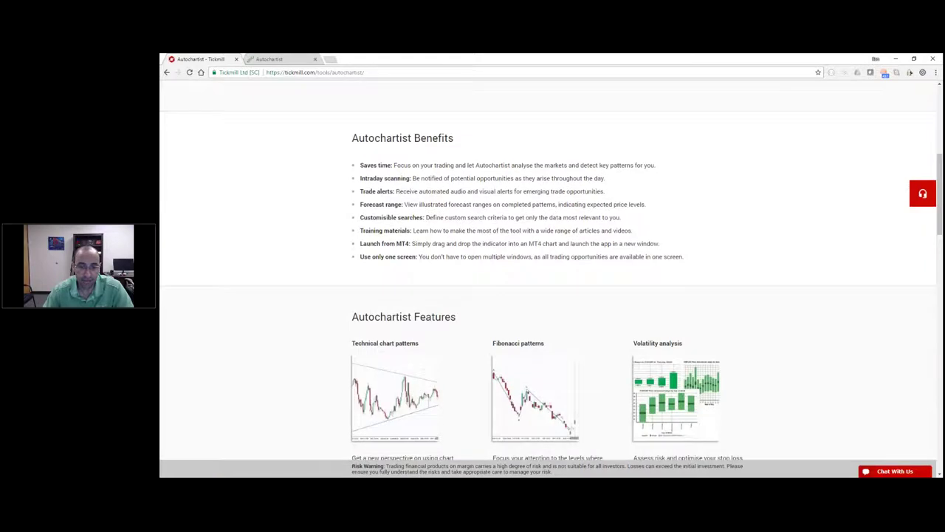
pyautogui.scroll(-7, 526, 290)
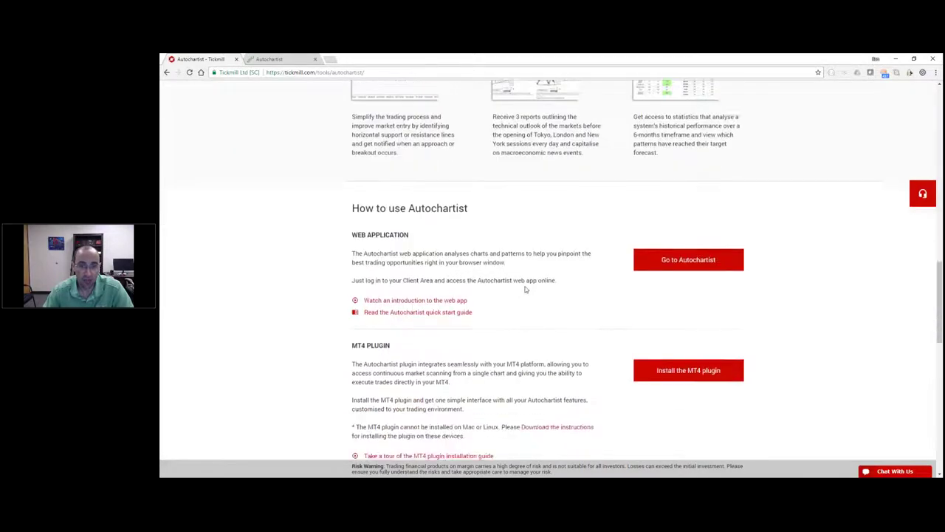
pyautogui.scroll(-1, 521, 292)
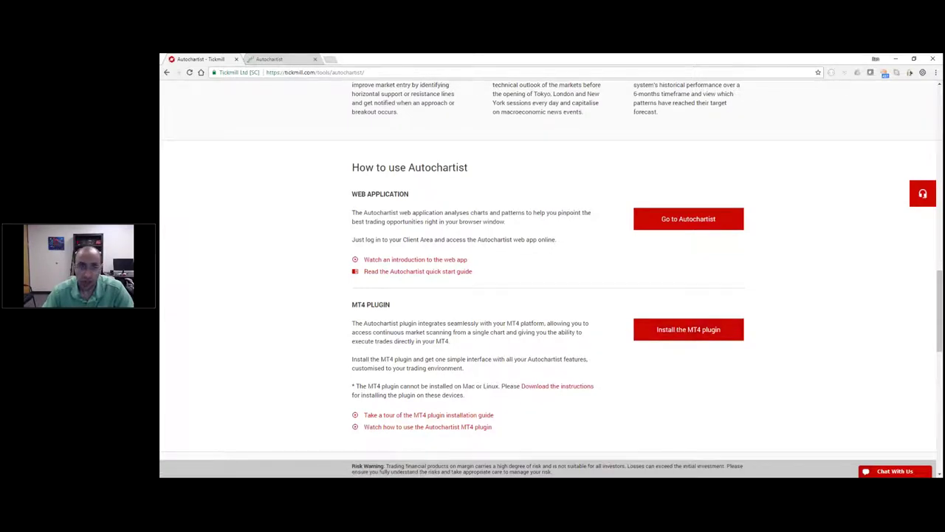
# Switch back to MetaTrader 4 and attach the Autochartist expert advisor to the USDCAD H1 chart with its default settings
pyautogui.hotkey('alt', 'Tab')
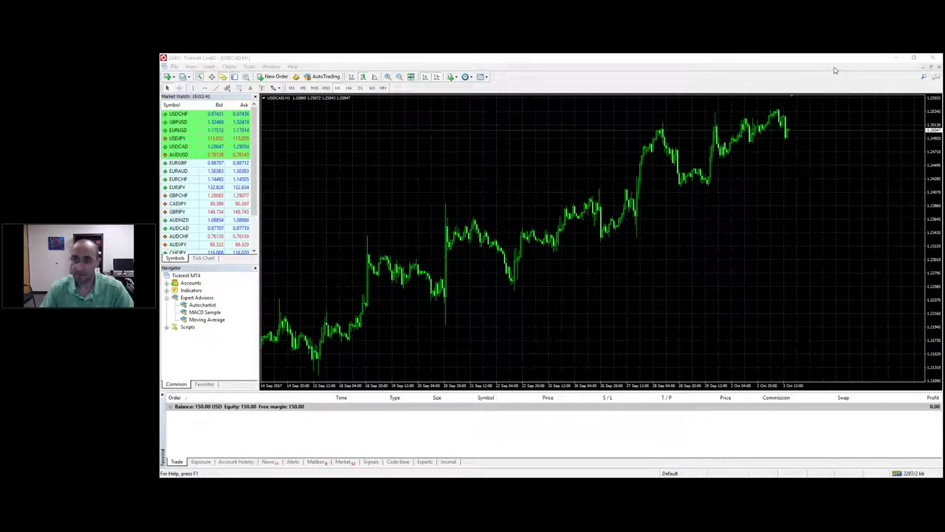
pyautogui.click(201, 306)
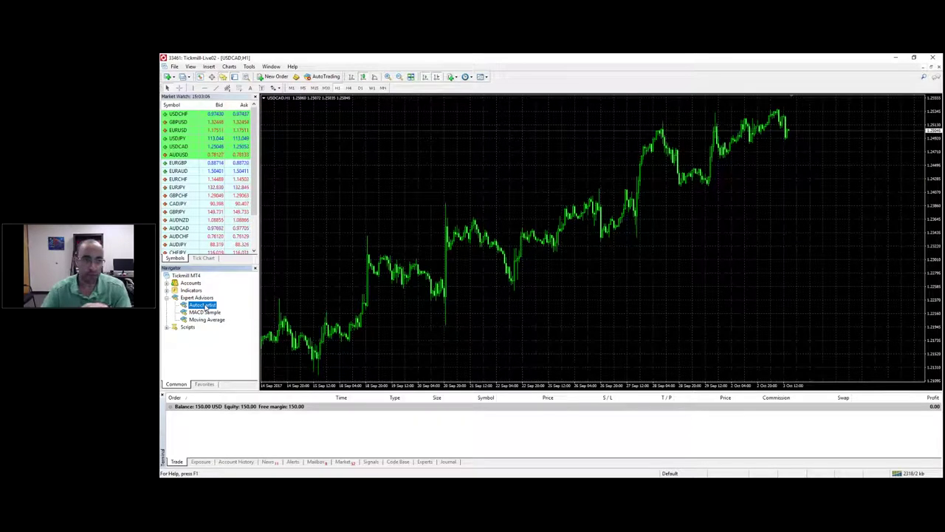
pyautogui.moveTo(205, 306); pyautogui.dragTo(318, 258)
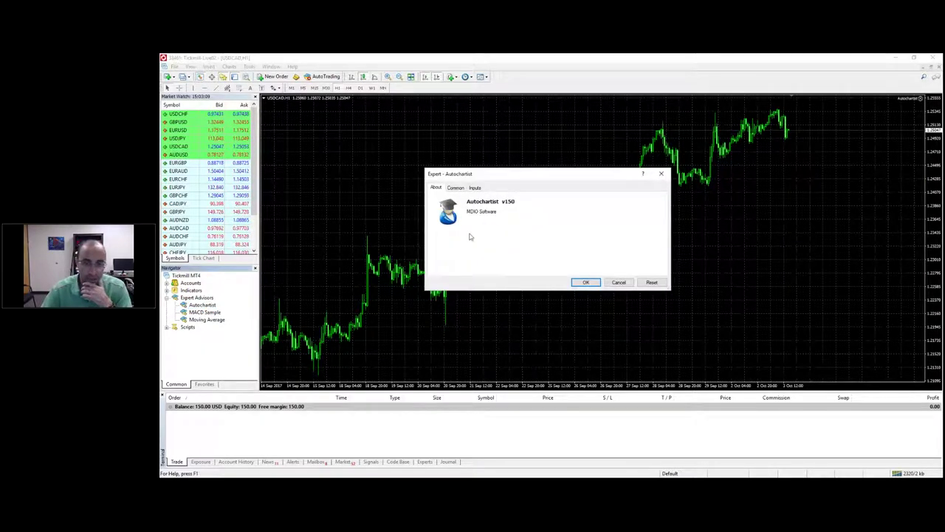
pyautogui.click(586, 282)
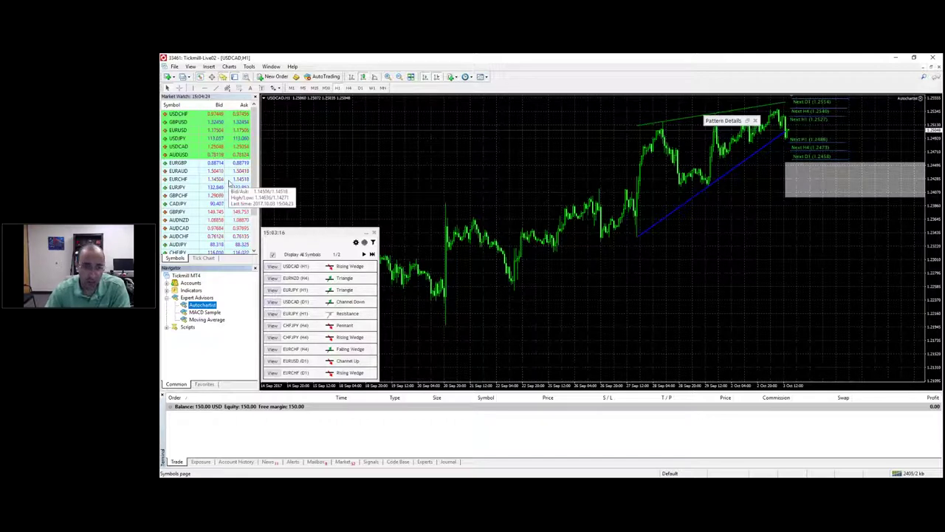
# Review the Autochartist filters for chart patterns, Fibonacci patterns, key levels and intervals without saving any changes
pyautogui.click(322, 239)
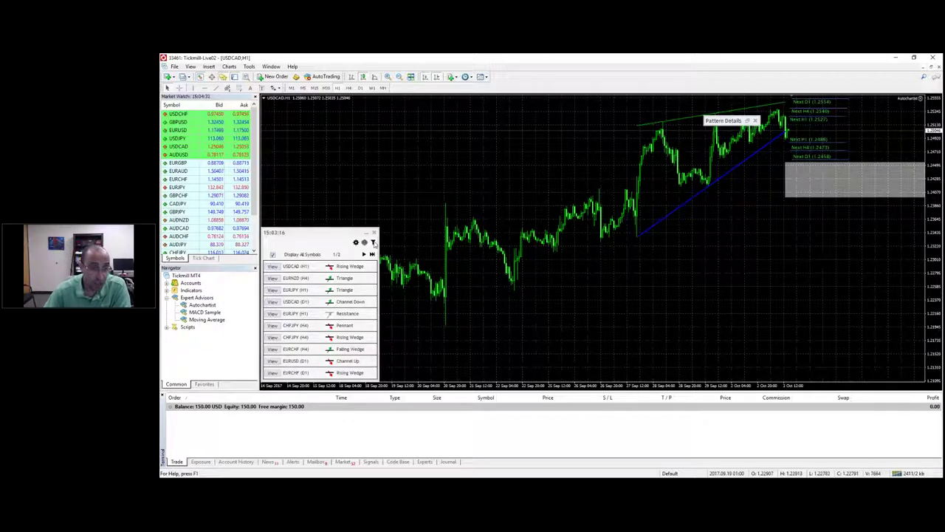
pyautogui.click(372, 242)
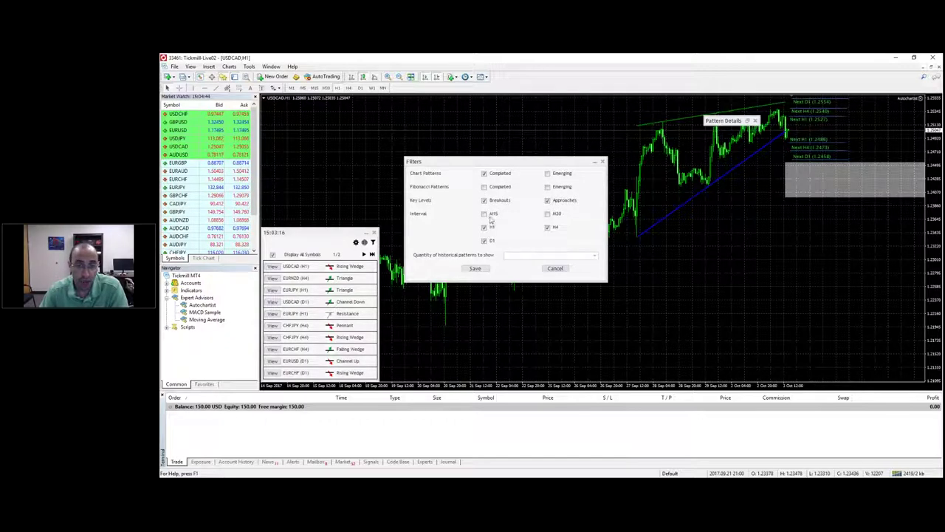
pyautogui.click(556, 269)
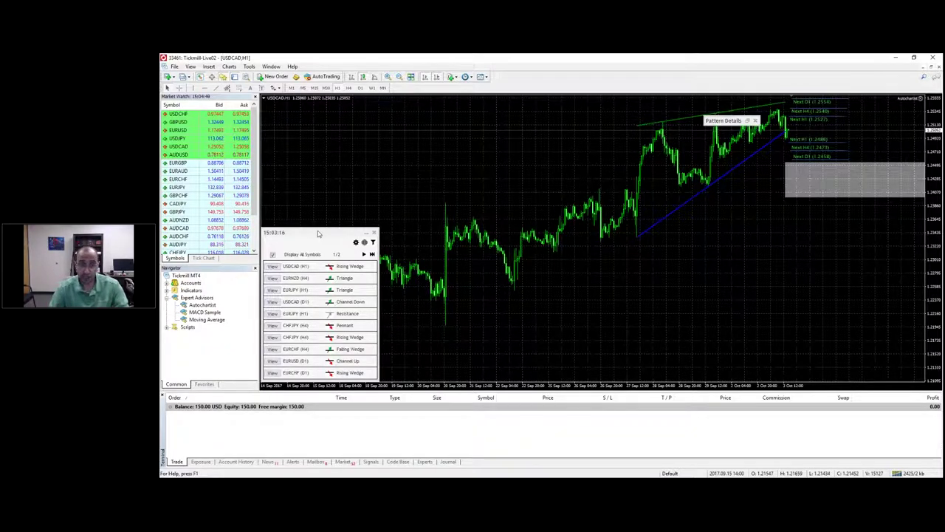
# Look through both pages of the Autochartist pattern list and display the EURNZD H4 Triangle on the chart
pyautogui.click(364, 254)
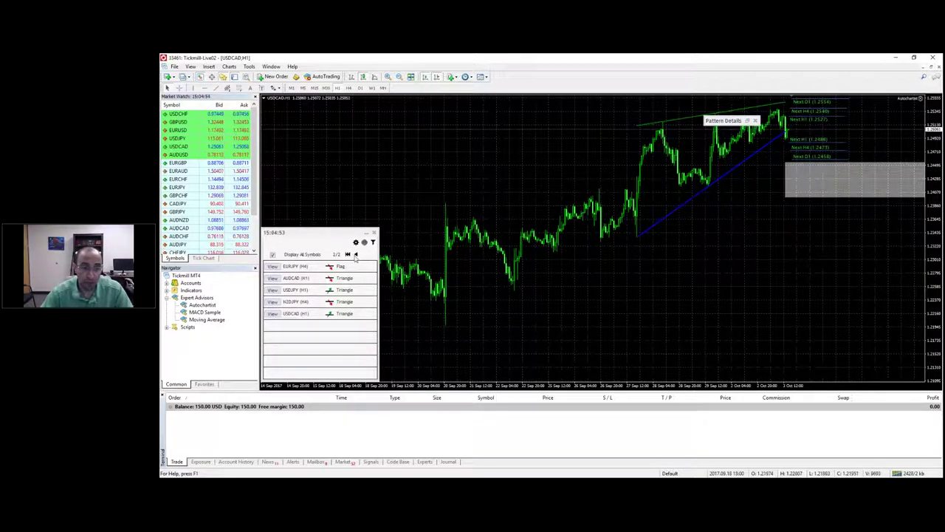
pyautogui.click(355, 254)
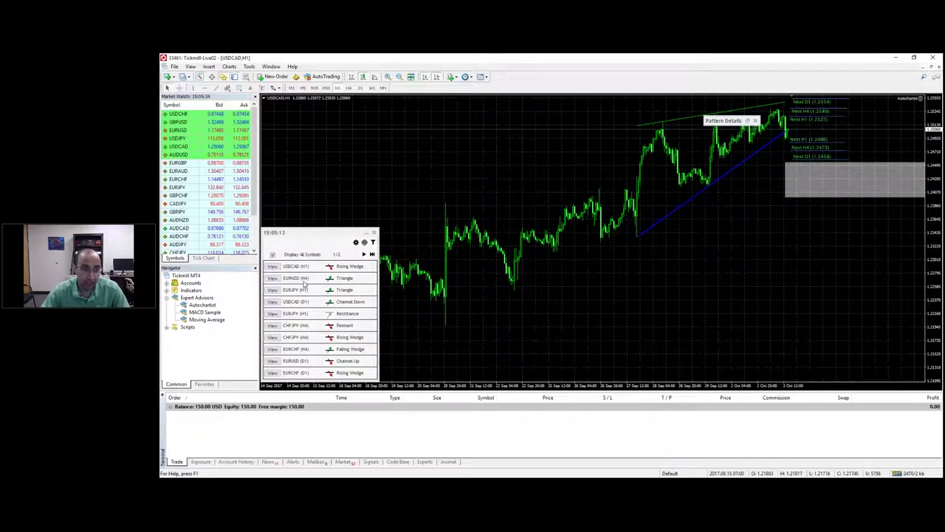
pyautogui.click(273, 278)
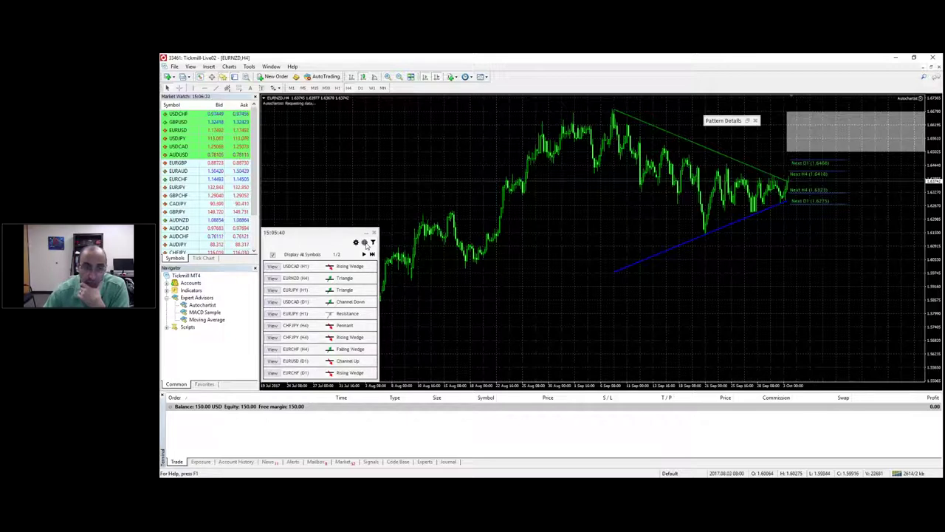
# Show the Autochartist web application links, highlight the launch address, and close the link window
pyautogui.click(365, 243)
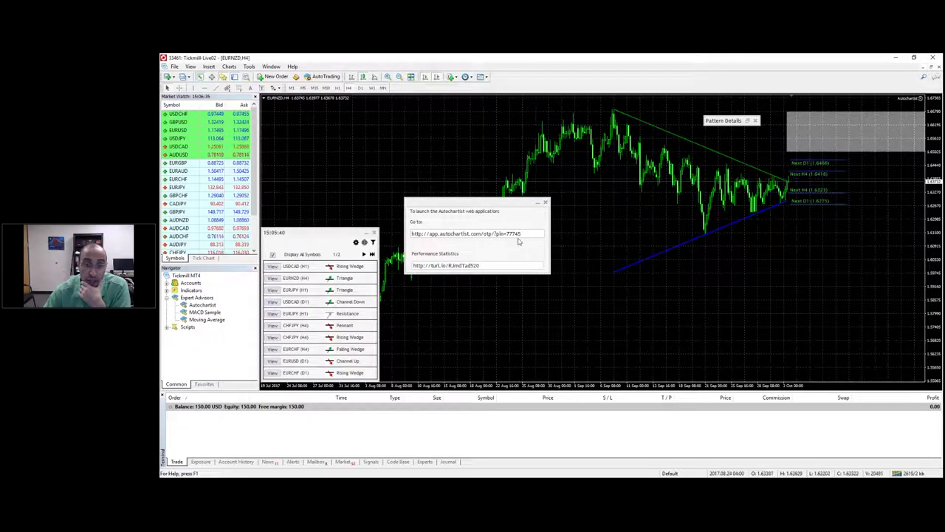
pyautogui.tripleClick(518, 233)
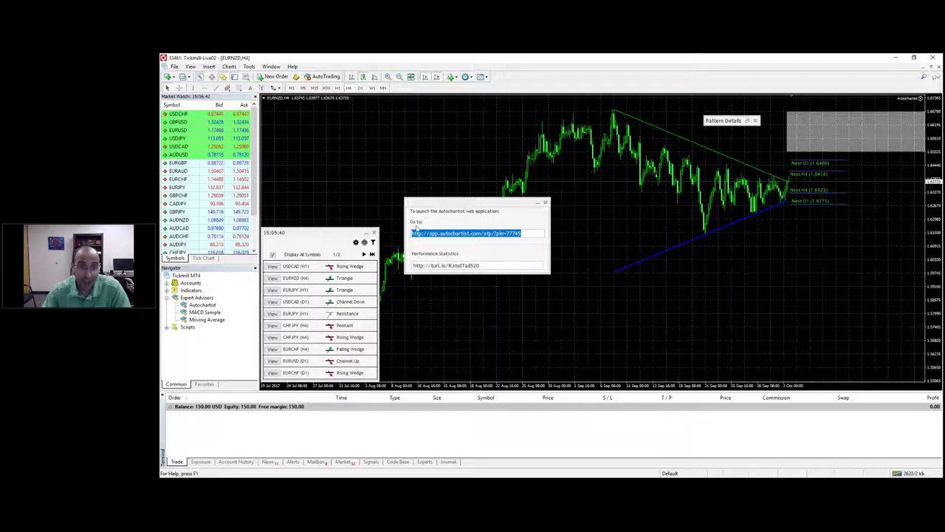
pyautogui.moveTo(411, 234); pyautogui.dragTo(531, 233)
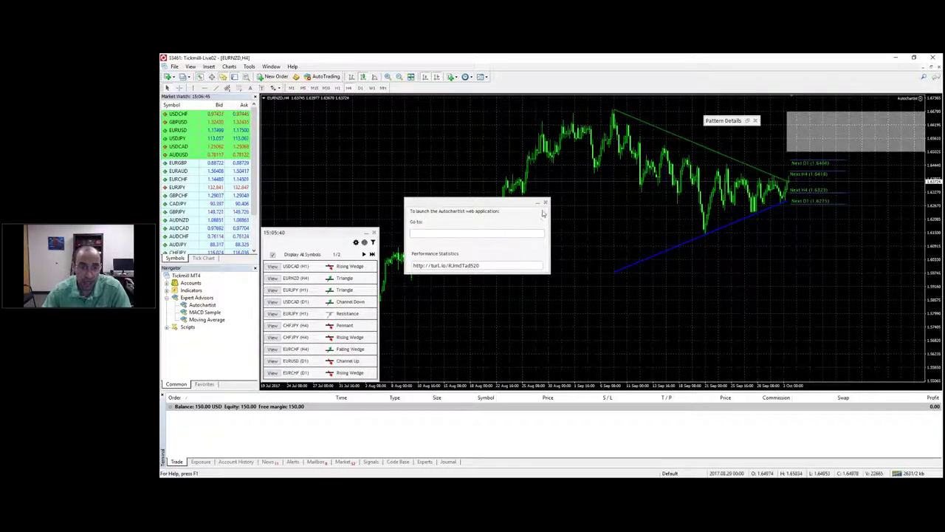
pyautogui.click(545, 202)
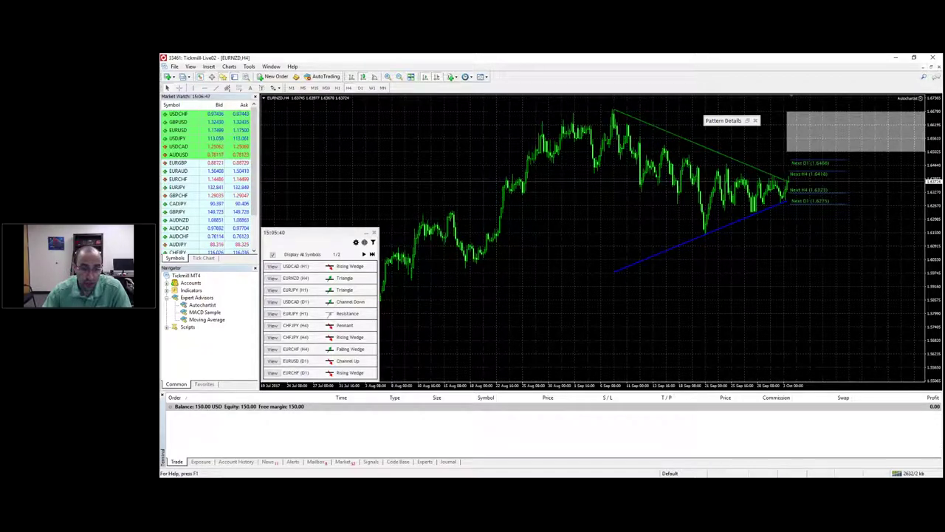
# Switch to the Autochartist web application in Chrome and view the CFD (All Intraday) and Forex (All Intraday) search results
pyautogui.click(269, 484)
pyautogui.click(318, 450)
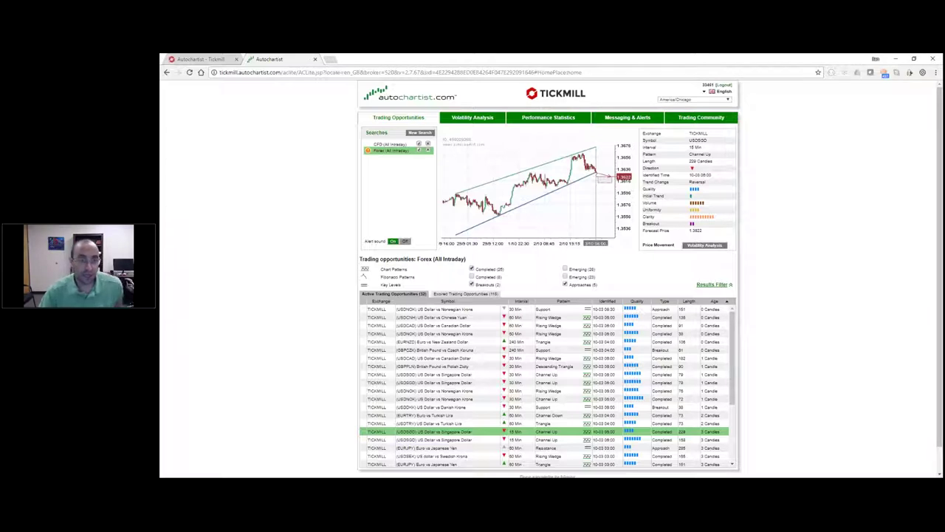
pyautogui.click(387, 144)
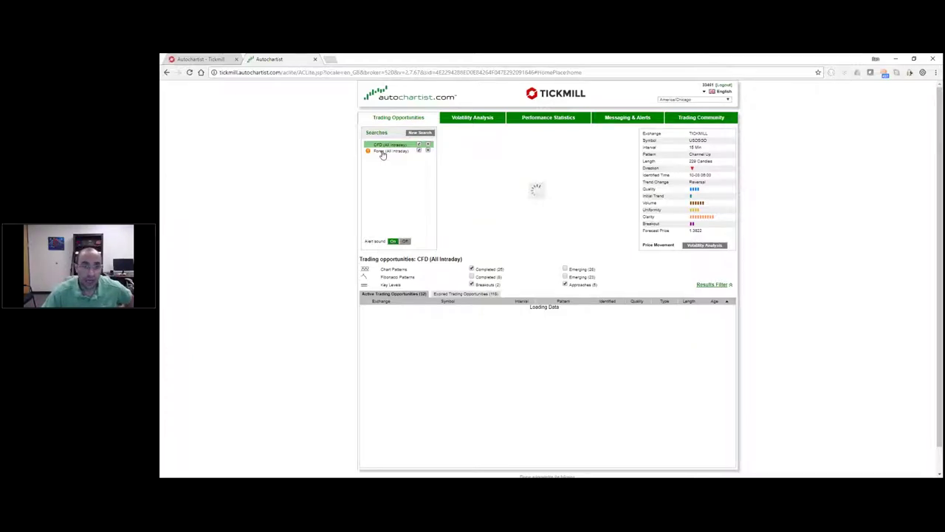
pyautogui.click(382, 153)
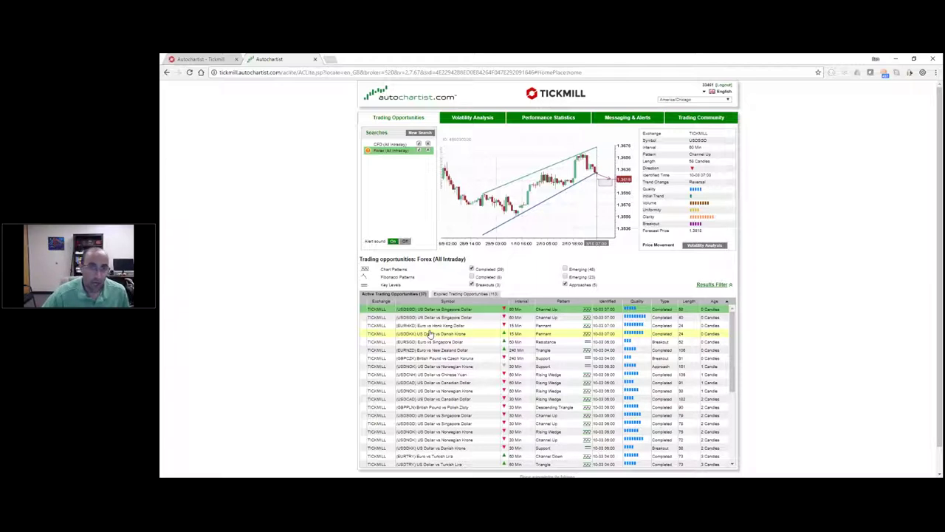
# Inspect the symbol option in the new pattern search form and dismiss the form without creating a search
pyautogui.click(420, 134)
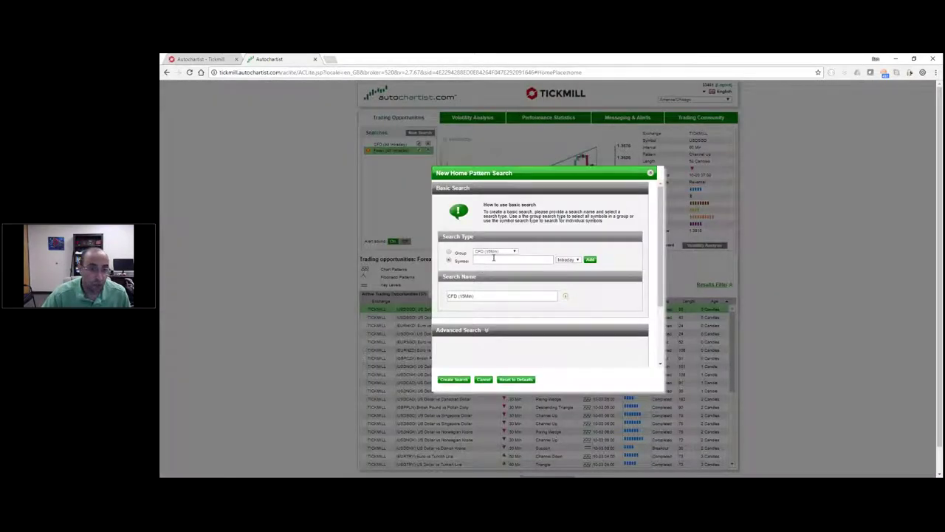
pyautogui.click(494, 257)
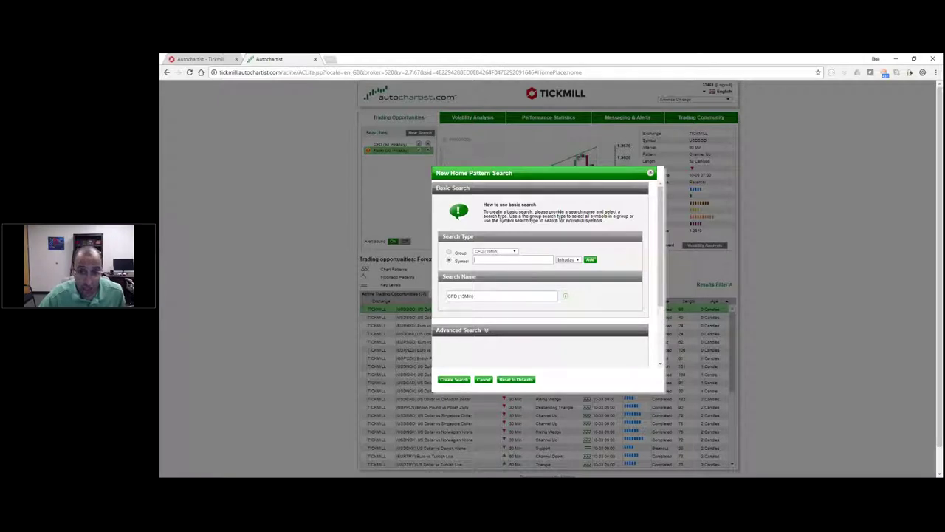
pyautogui.press('Escape')
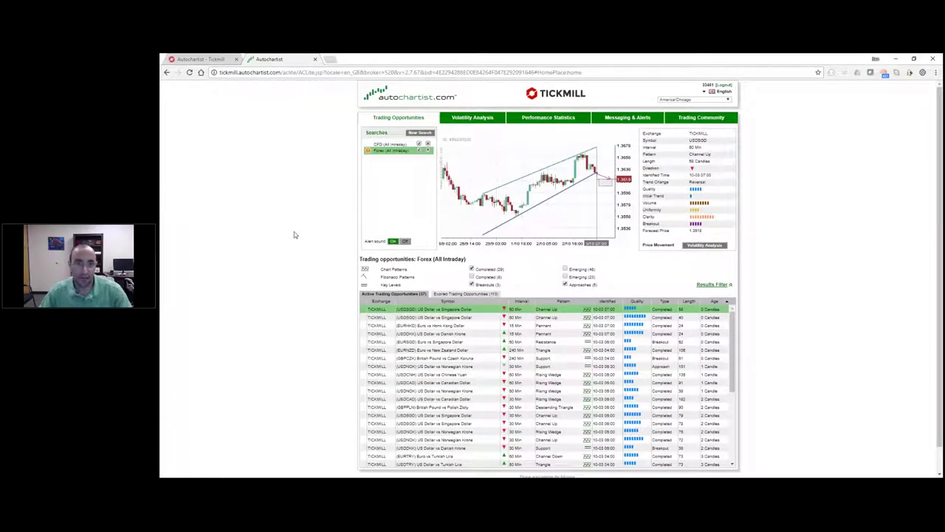
# View the Performance Statistics page and highlight its disclaimer paragraph for reading
pyautogui.click(539, 118)
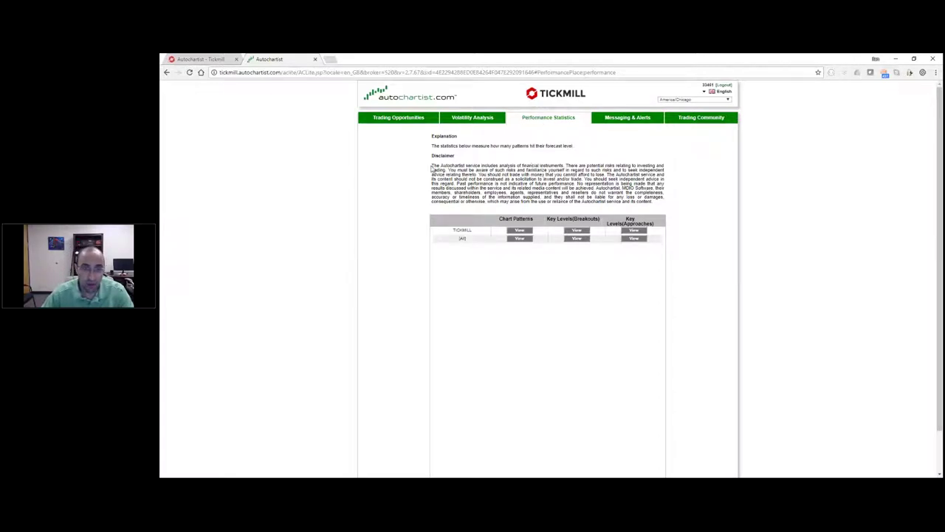
pyautogui.moveTo(432, 165); pyautogui.dragTo(657, 206)
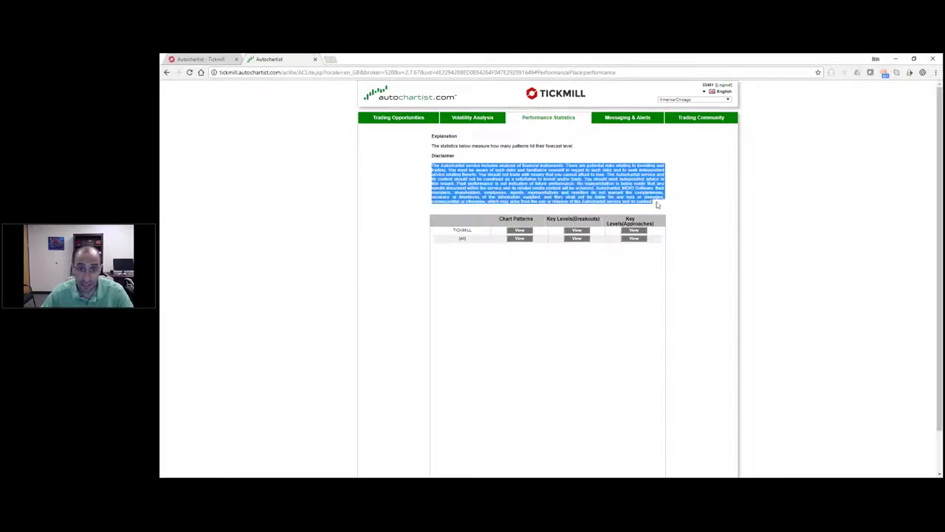
pyautogui.click(561, 188)
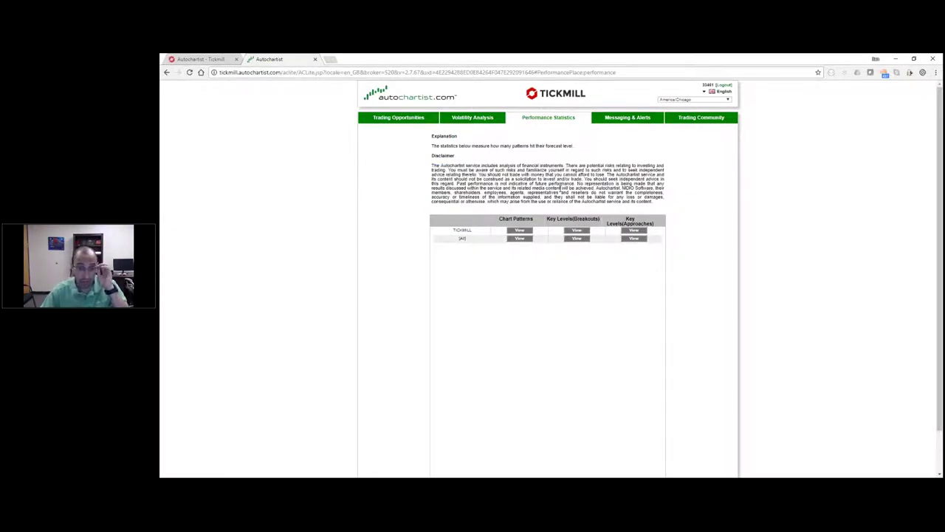
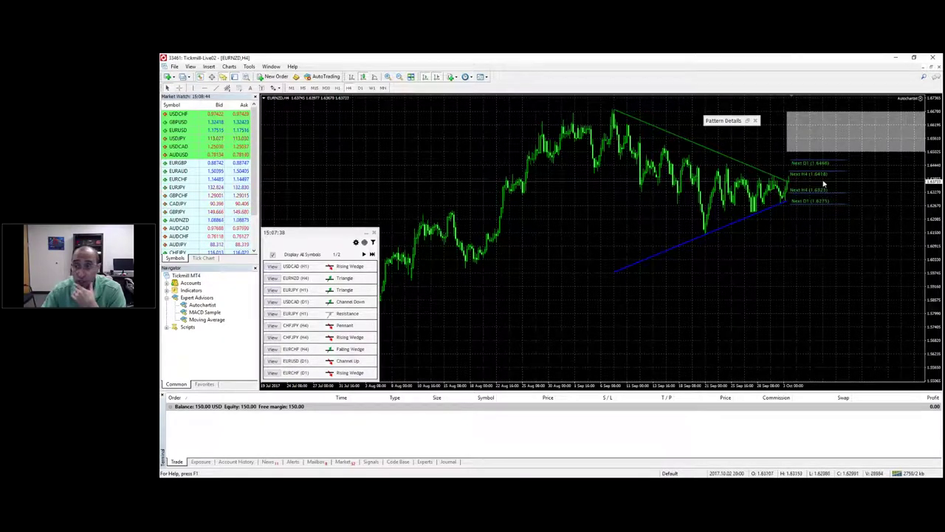
# On the MetaTrader EURNZD H4 chart, circle the gray forecast zone freehand and draw a vertical line at the triangle's wide end
pyautogui.click(905, 185)
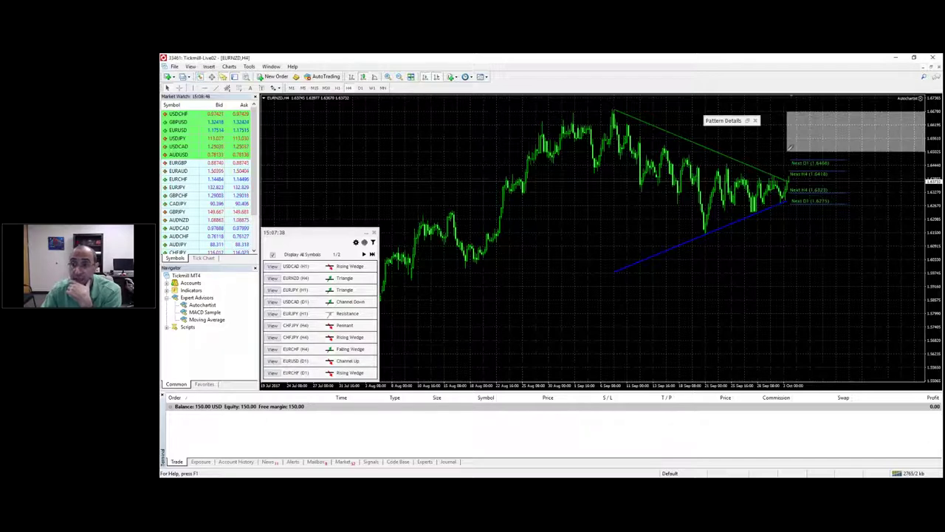
pyautogui.moveTo(916, 145)
pyautogui.mouseDown()
pyautogui.moveTo(854, 104)
pyautogui.moveTo(783, 129)
pyautogui.moveTo(790, 151)
pyautogui.moveTo(919, 148)
pyautogui.mouseUp()
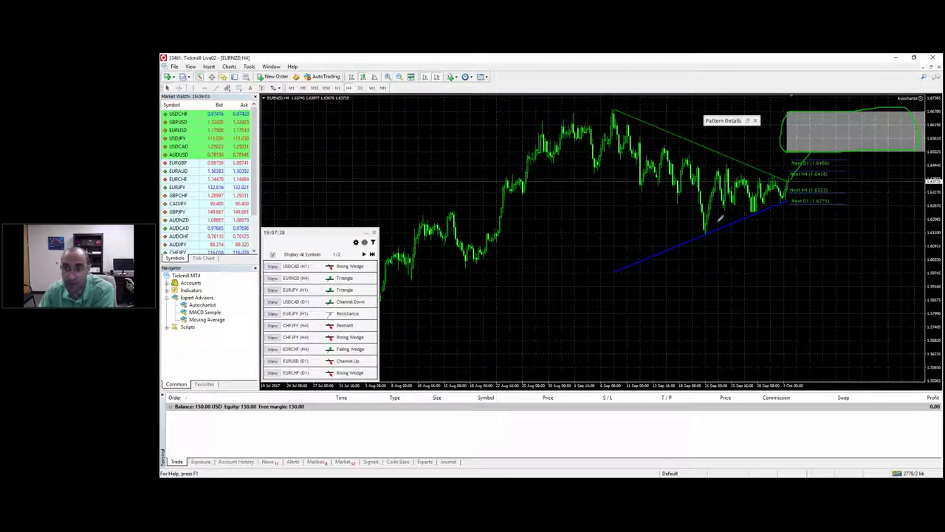
pyautogui.moveTo(614, 168); pyautogui.dragTo(613, 280)
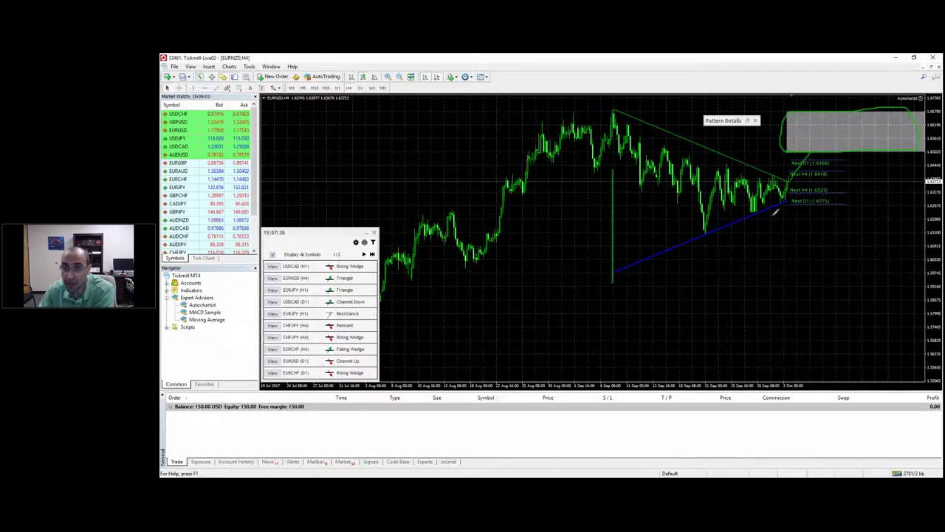
# Draw a vertical line at the triangle's narrow end, mark the pattern length with a line labelled l, and extend it forward by an equal l
pyautogui.moveTo(790, 201); pyautogui.dragTo(792, 273)
pyautogui.moveTo(604, 268); pyautogui.dragTo(813, 257)
pyautogui.moveTo(700, 283); pyautogui.dragTo(723, 280)
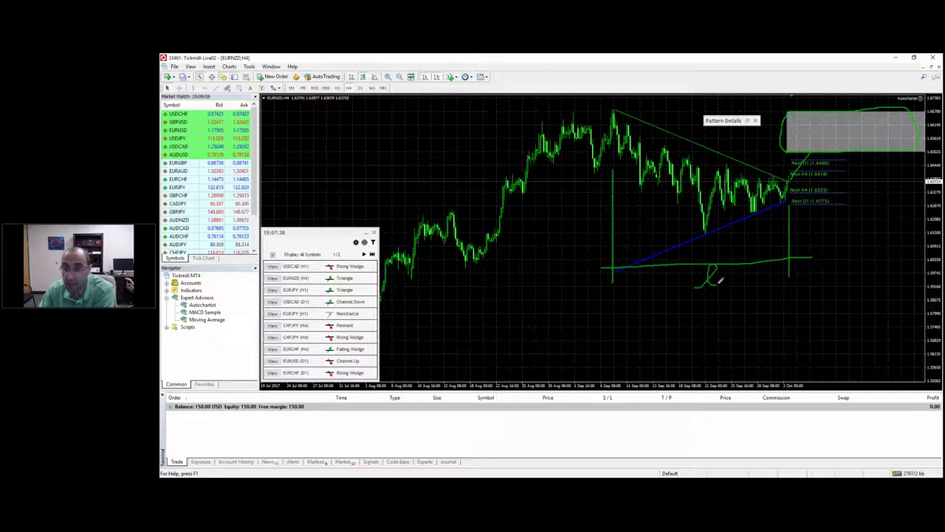
pyautogui.moveTo(814, 258)
pyautogui.mouseDown()
pyautogui.moveTo(925, 259)
pyautogui.moveTo(886, 281)
pyautogui.mouseUp()
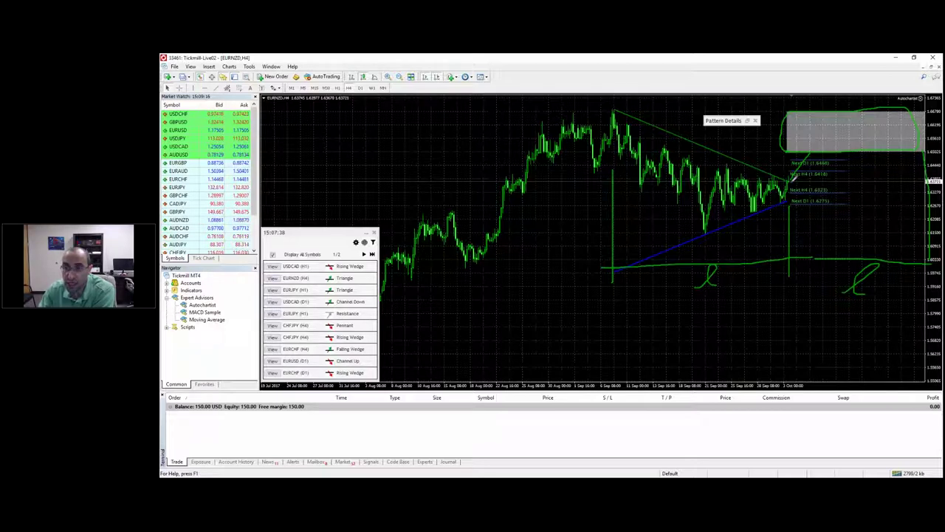
# Sketch an upward price path from the breakout to the forecast zone and a downward alternative, and clear all the freehand annotations
pyautogui.moveTo(795, 177); pyautogui.dragTo(903, 154)
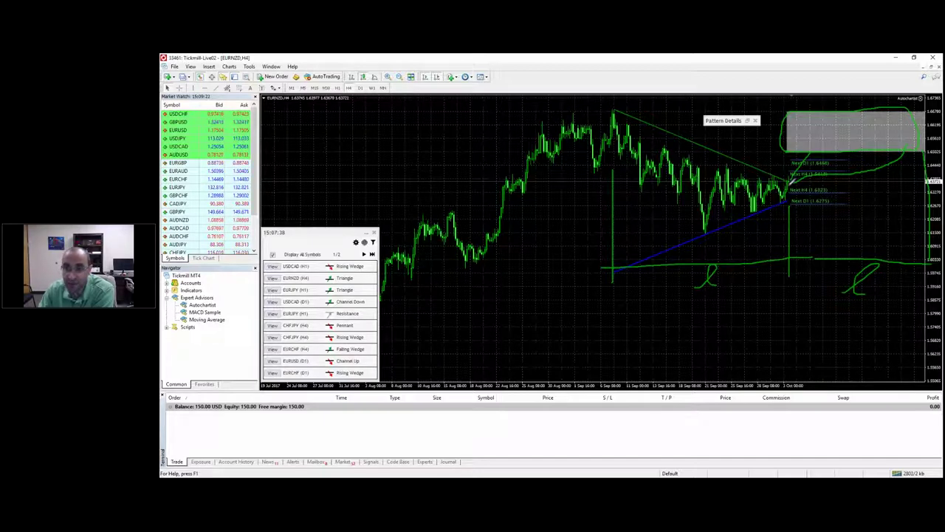
pyautogui.moveTo(791, 206); pyautogui.dragTo(926, 239)
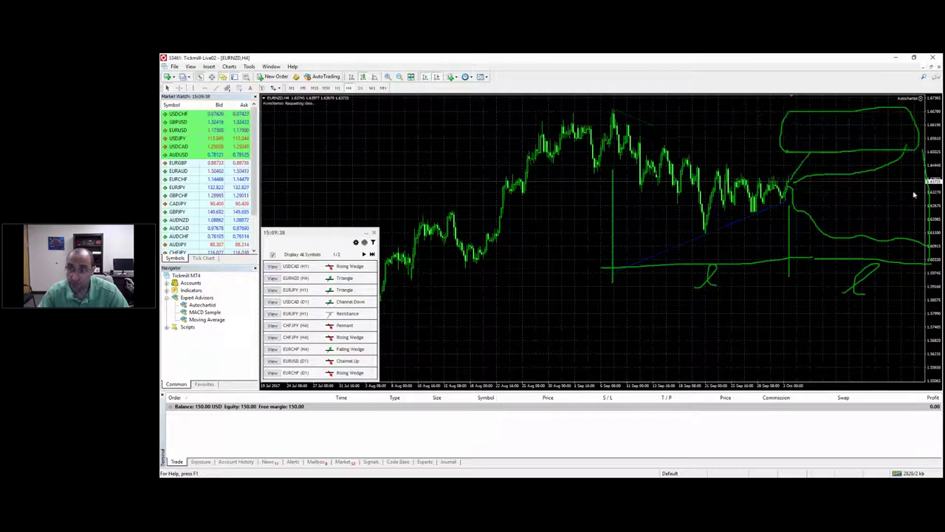
pyautogui.press('Escape')
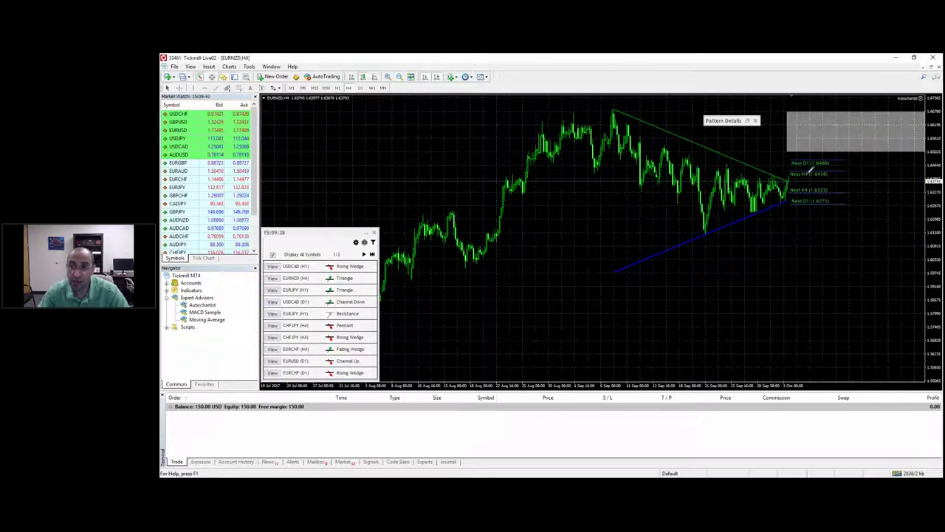
# Draw vertical lines at both ends of the triangle, a horizontal length line between them with a tick mark, and a shorter forward extension
pyautogui.moveTo(610, 168); pyautogui.dragTo(610, 275)
pyautogui.moveTo(784, 198); pyautogui.dragTo(790, 249)
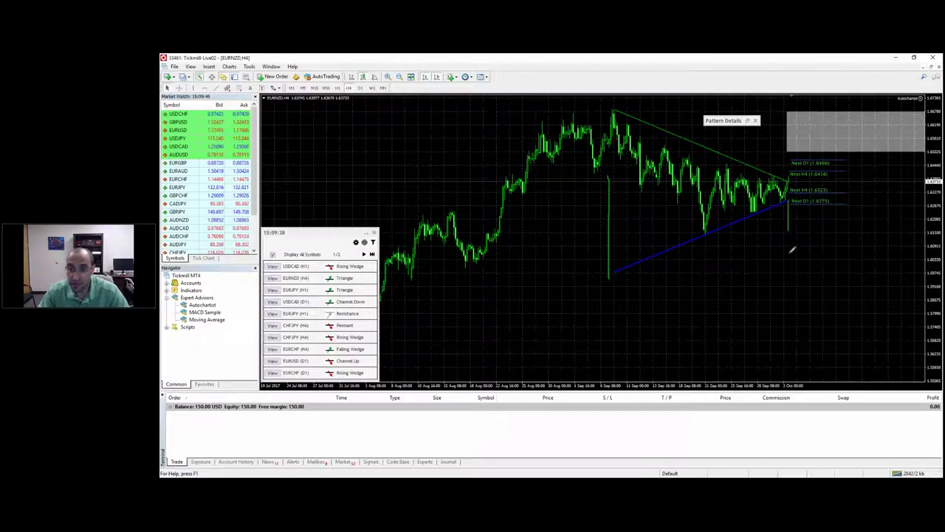
pyautogui.moveTo(626, 249); pyautogui.dragTo(792, 249)
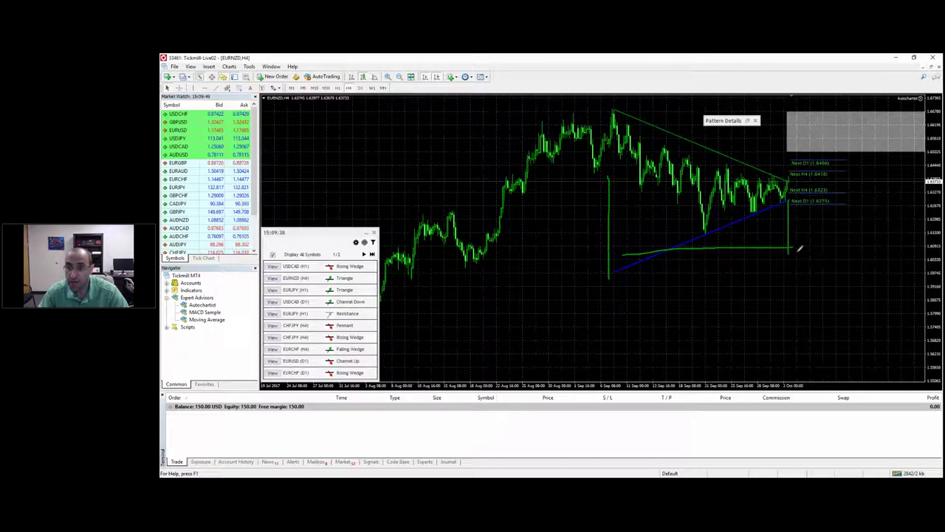
pyautogui.moveTo(739, 241); pyautogui.dragTo(739, 258)
pyautogui.moveTo(792, 246); pyautogui.dragTo(846, 247)
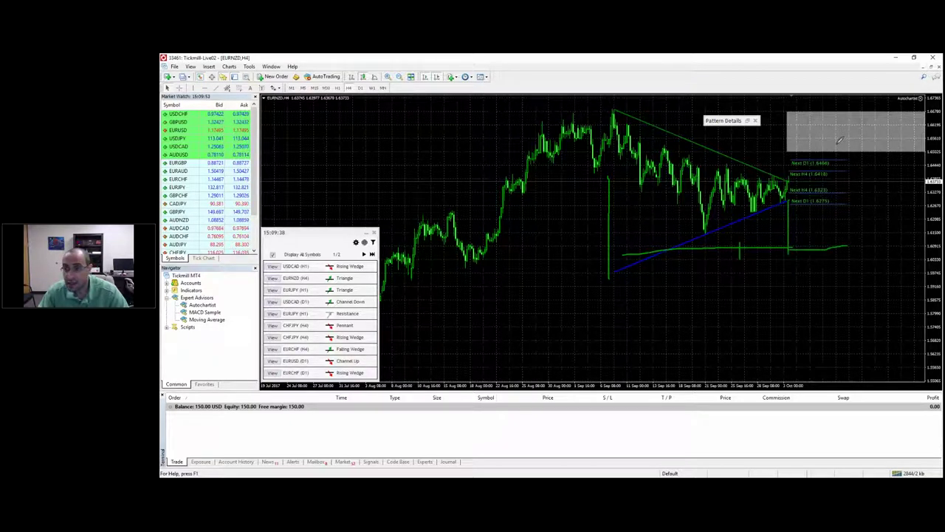
# Draw a vertical cutoff and a line along the forecast zone's lower edge to box in the shortened forecast period, and clear the annotations
pyautogui.moveTo(840, 148); pyautogui.dragTo(841, 258)
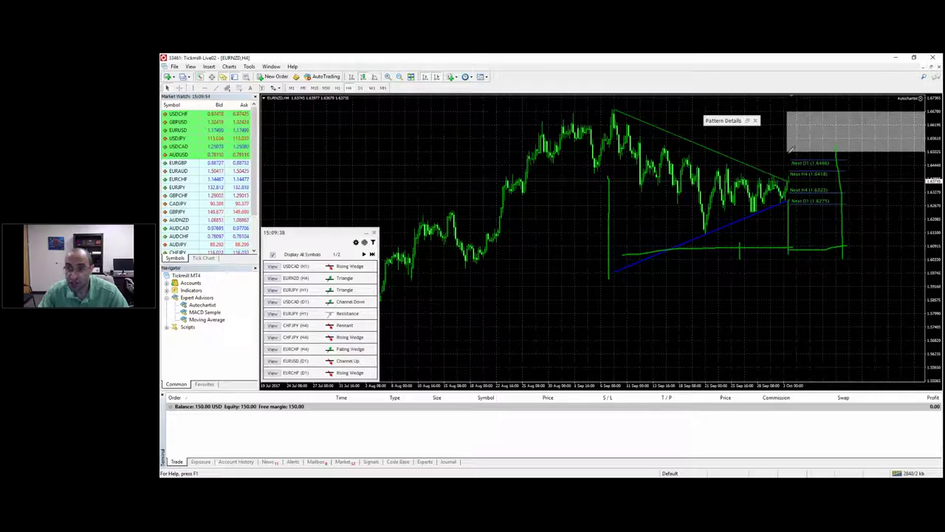
pyautogui.moveTo(788, 152); pyautogui.dragTo(839, 148)
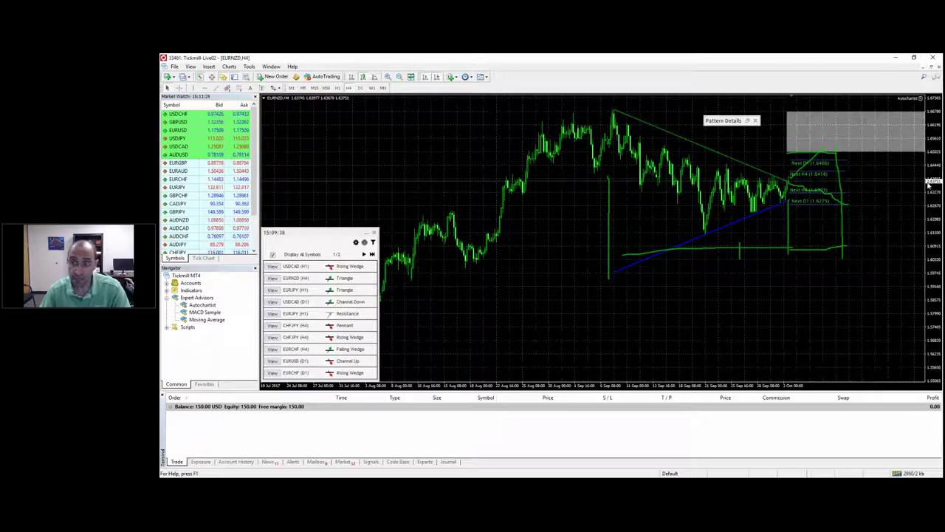
pyautogui.press('Escape')
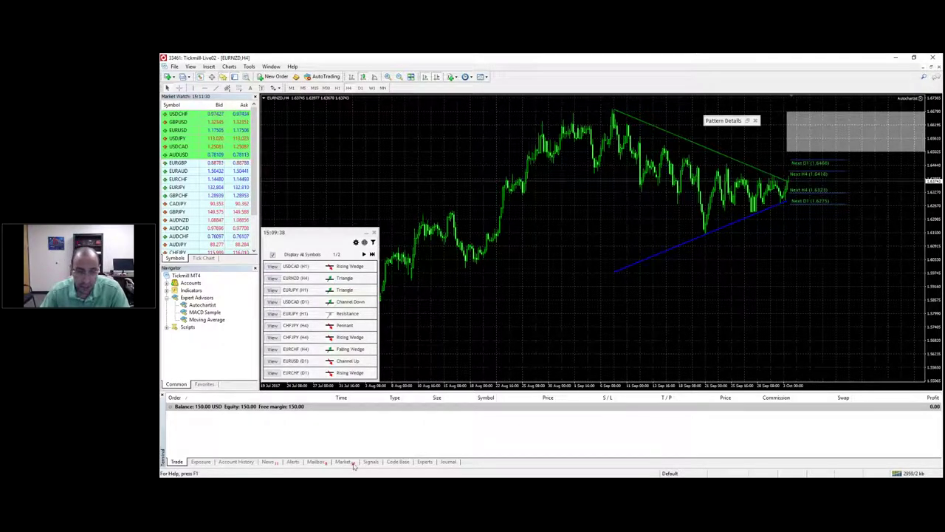
# Switch to Autochartist in Chrome, open the TICKMILL Chart Patterns performance report, and review its overall statistics and Pattern table
pyautogui.click(317, 445)
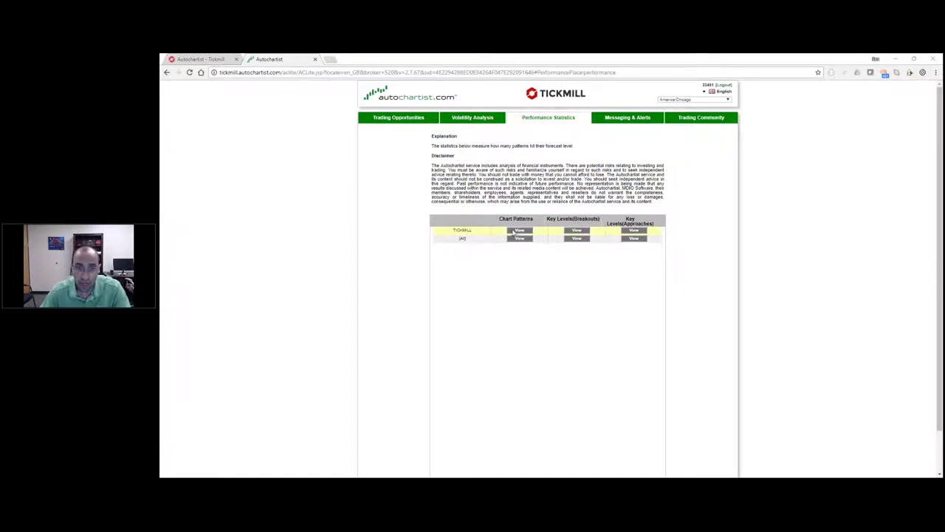
pyautogui.click(513, 232)
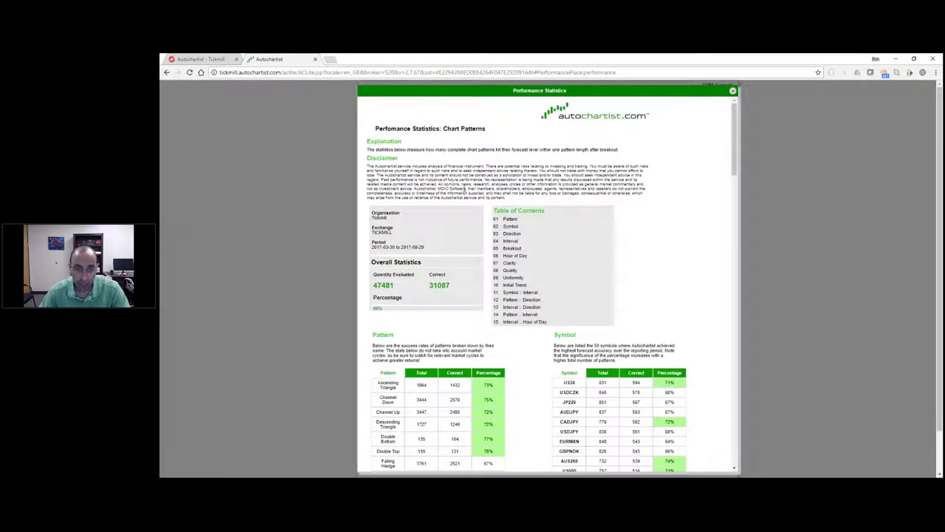
pyautogui.scroll(-1, 462, 188)
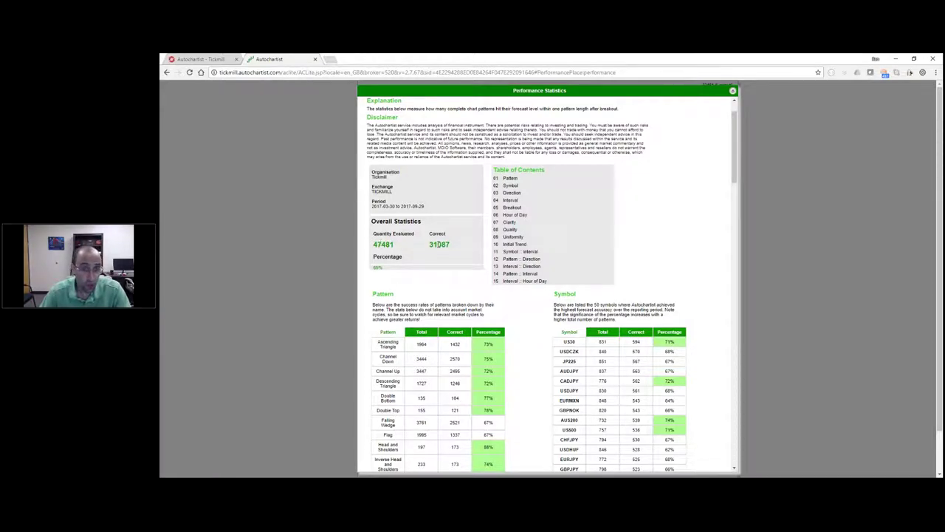
pyautogui.scroll(-2, 438, 244)
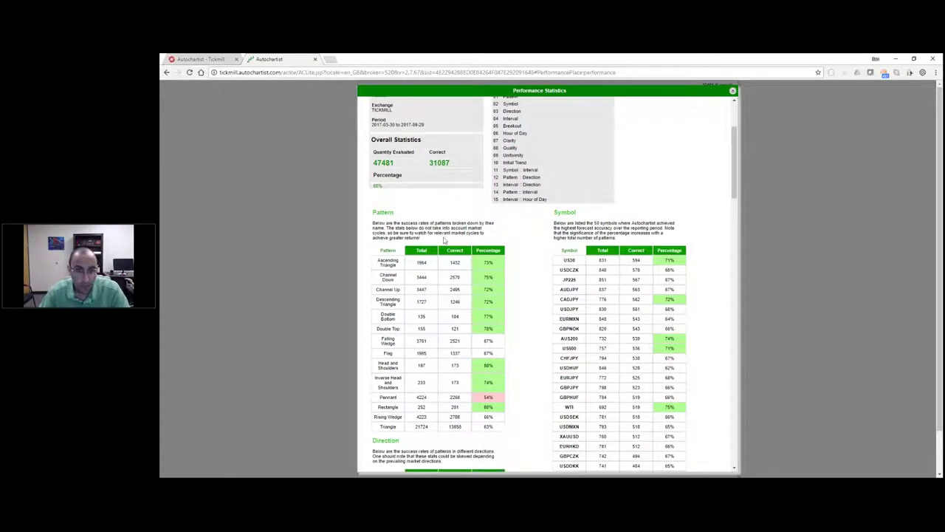
pyautogui.scroll(-1, 444, 240)
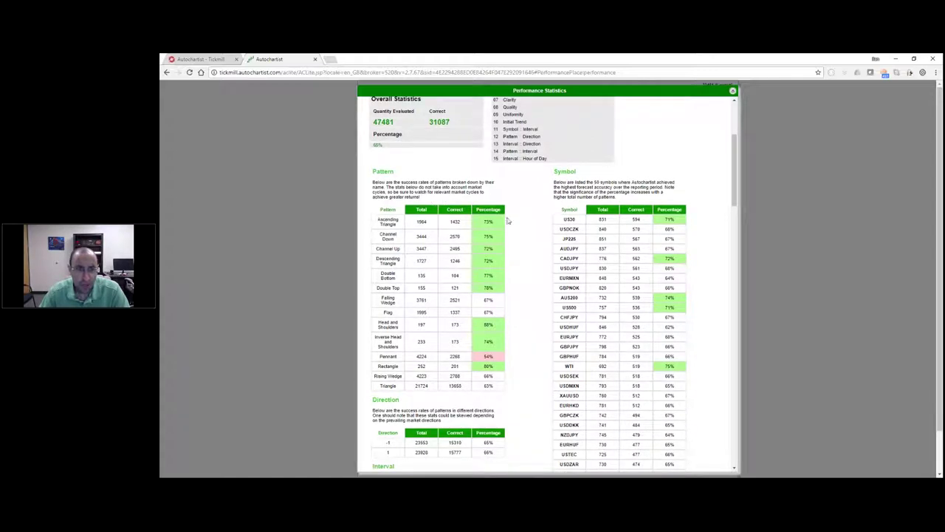
pyautogui.scroll(-1, 508, 210)
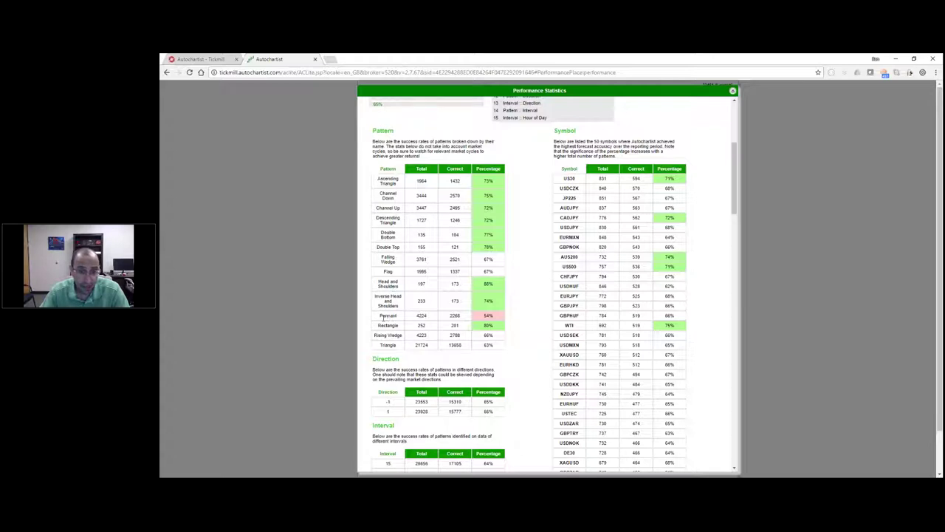
# Highlight the Pennant row and the Head and Shoulders row in the Pattern table to compare their success rates
pyautogui.moveTo(381, 317); pyautogui.dragTo(501, 317)
pyautogui.click(500, 318)
pyautogui.moveTo(377, 283); pyautogui.dragTo(500, 291)
pyautogui.click(499, 291)
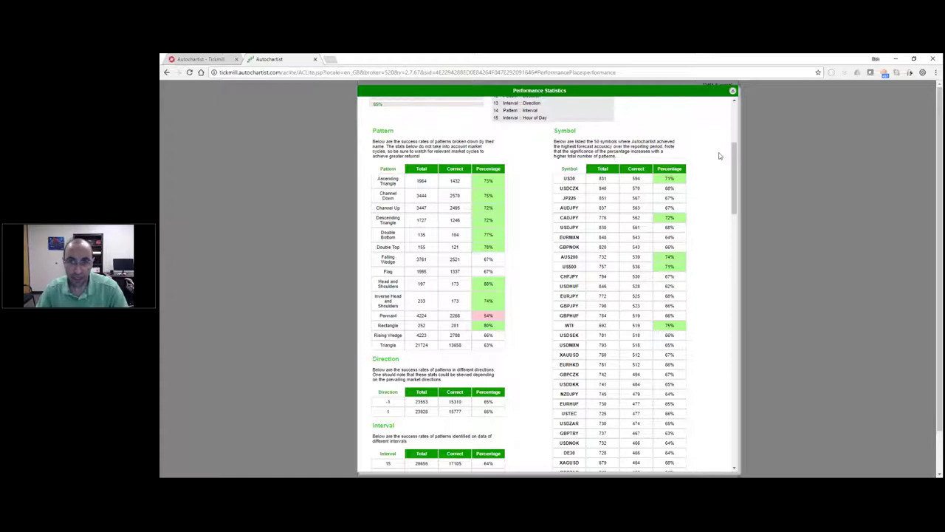
# Go to the Hour of Day table in the Chart Patterns report and highlight its GMT 3 heading
pyautogui.moveTo(735, 160); pyautogui.dragTo(721, 248)
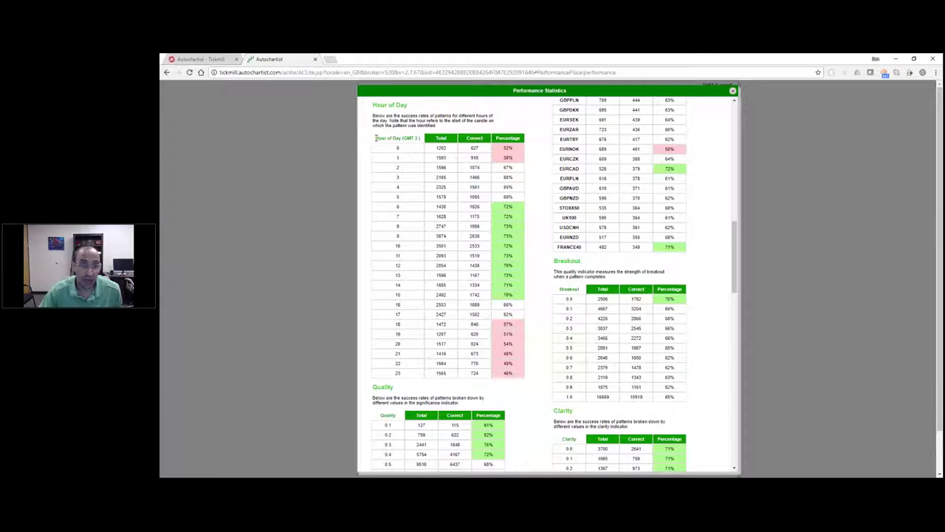
pyautogui.moveTo(376, 138); pyautogui.dragTo(421, 140)
pyautogui.click(420, 139)
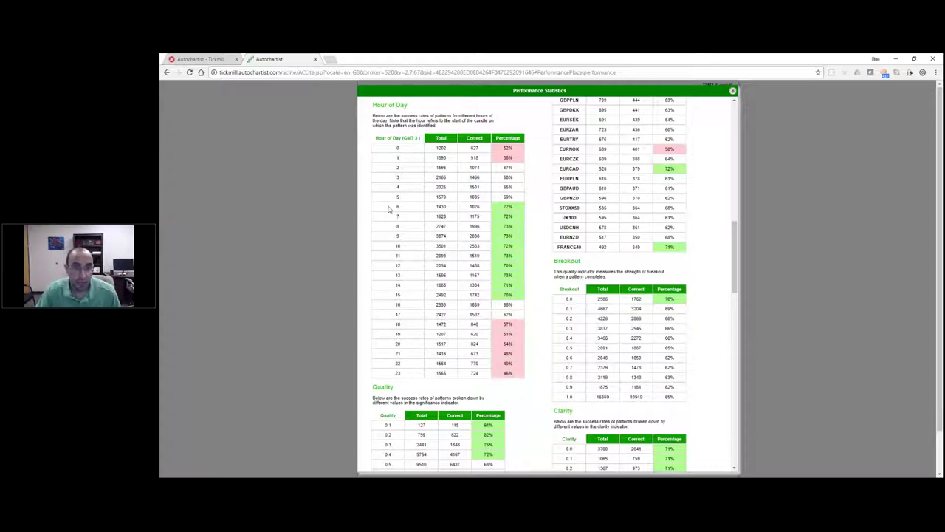
# Highlight the Hour of Day rows from 6 to 15 to examine their success rates, and close the Chart Patterns report
pyautogui.moveTo(388, 209); pyautogui.dragTo(519, 295)
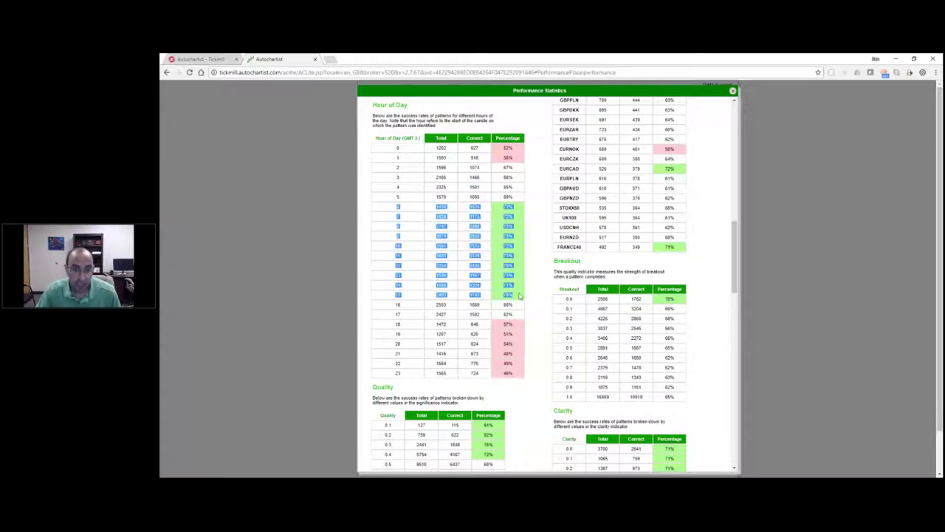
pyautogui.click(519, 295)
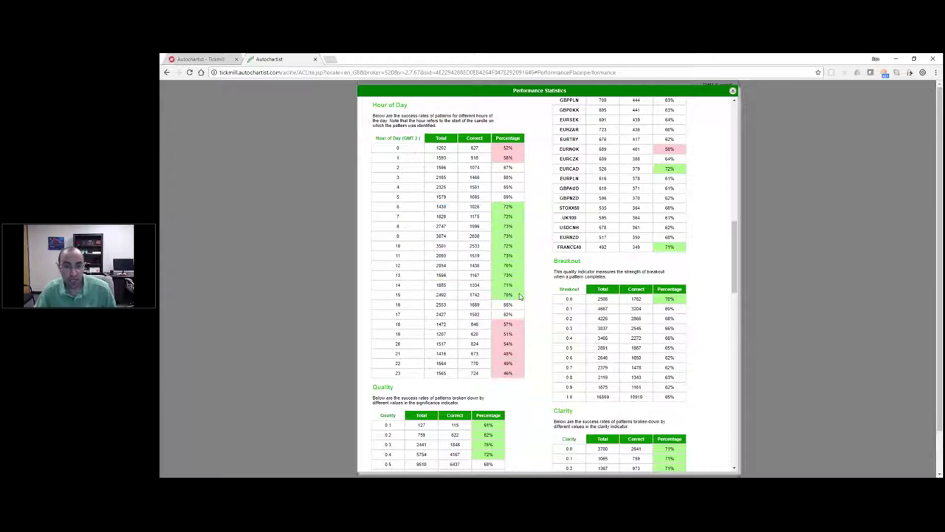
pyautogui.moveTo(519, 296); pyautogui.dragTo(391, 212)
pyautogui.click(391, 210)
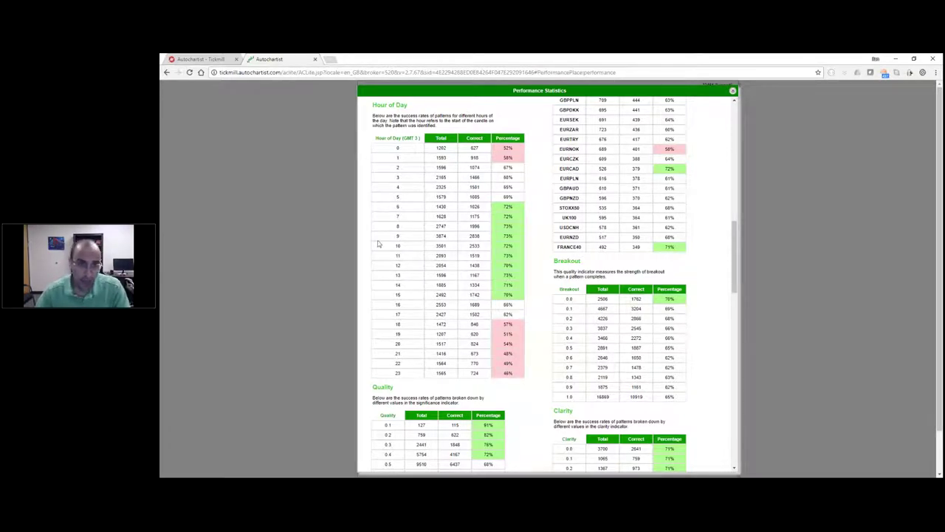
pyautogui.tripleClick(415, 209)
pyautogui.moveTo(415, 216); pyautogui.dragTo(521, 295)
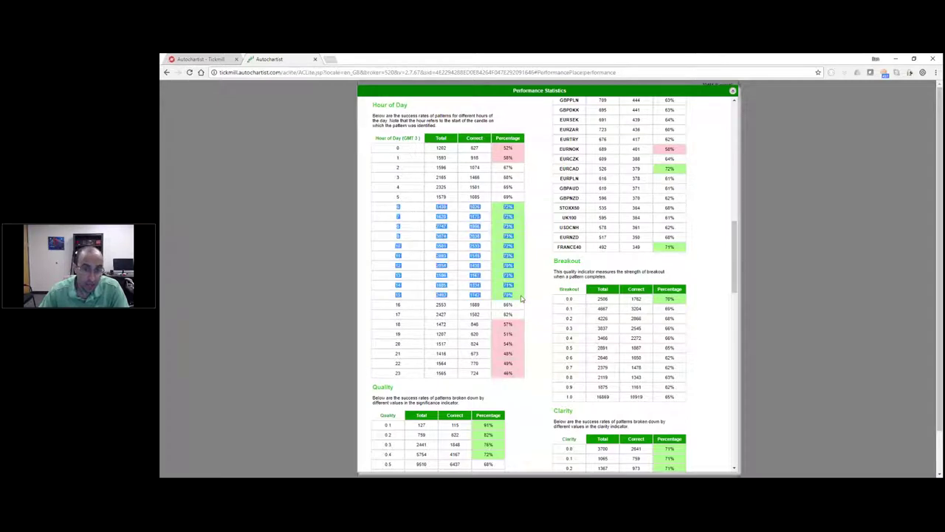
pyautogui.click(521, 296)
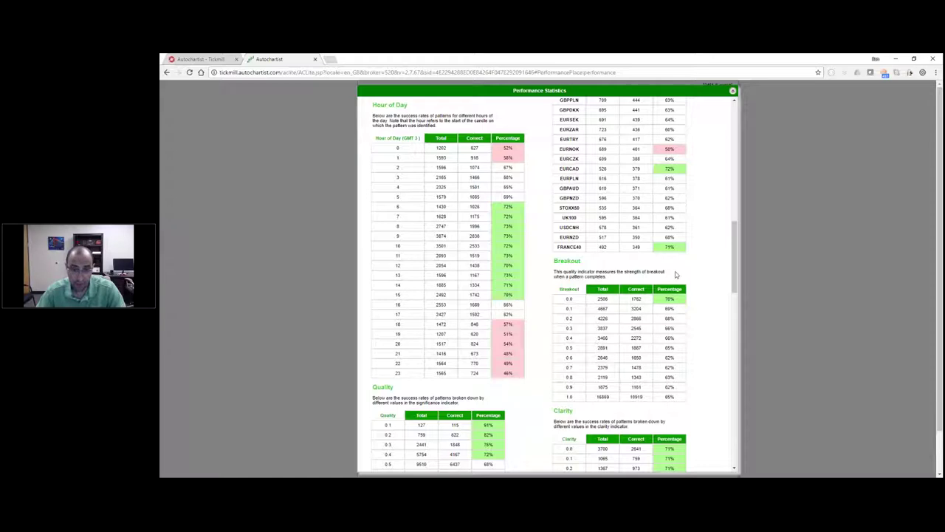
pyautogui.click(732, 92)
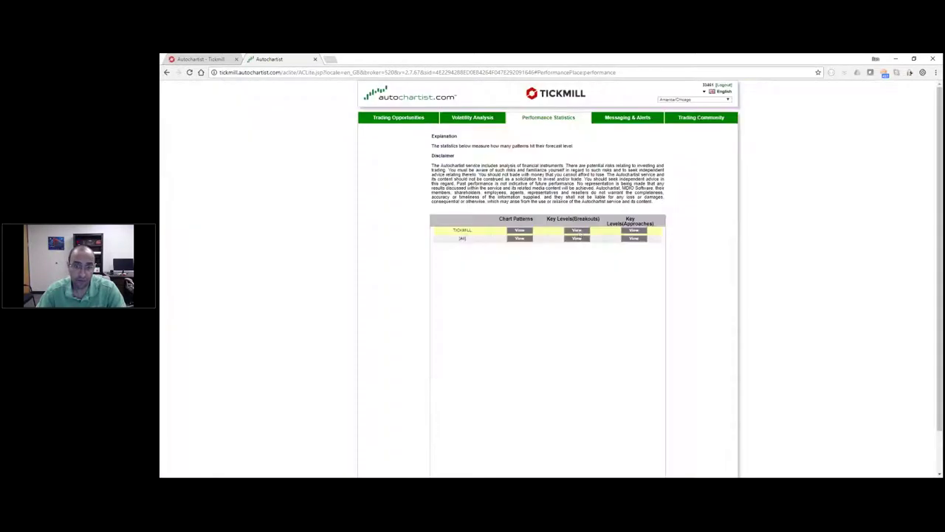
# Open the TICKMILL Key Levels (Breakouts) performance report and review its statistics from the overall figures to the Hour of Day table
pyautogui.click(577, 231)
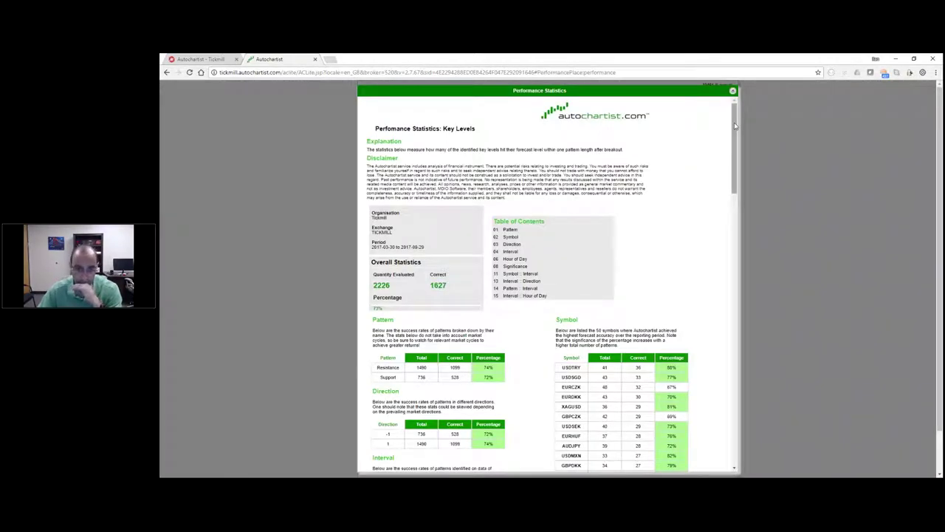
pyautogui.moveTo(735, 131); pyautogui.dragTo(734, 157)
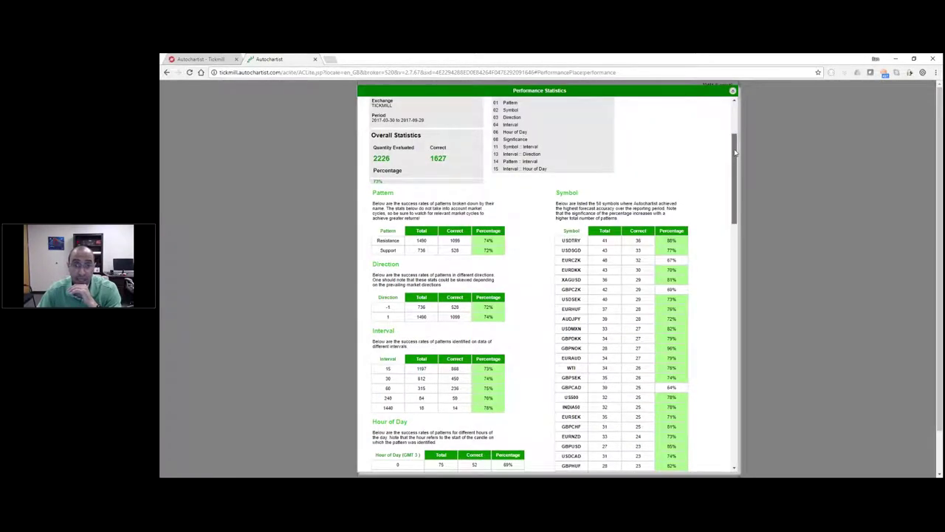
pyautogui.scroll(2, 734, 152)
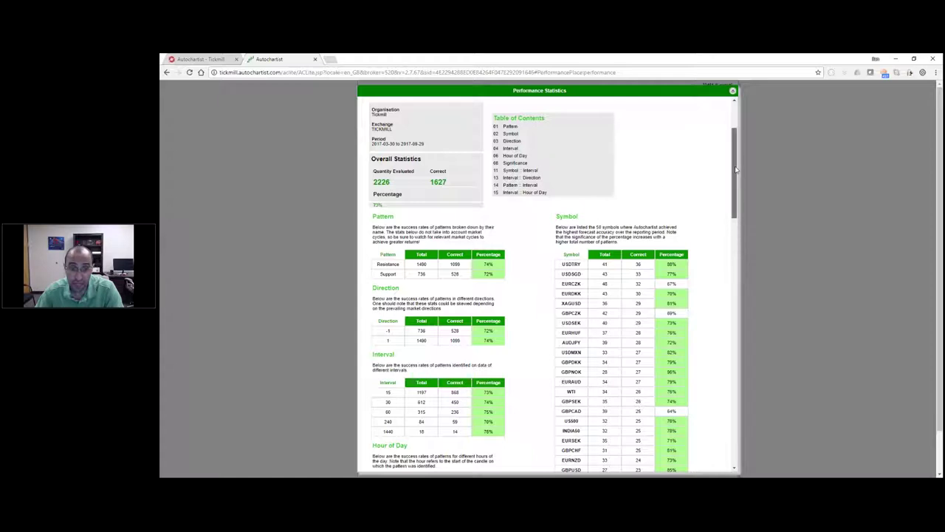
pyautogui.moveTo(735, 169); pyautogui.dragTo(735, 241)
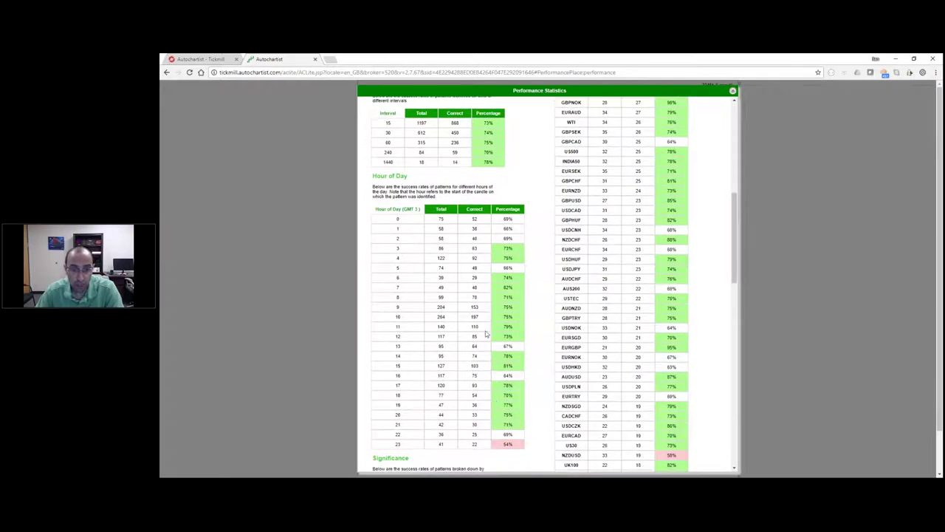
# Highlight the Hour of Day rows from 6 to 14 in the breakouts report, return to its beginning, and close it
pyautogui.moveTo(393, 279); pyautogui.dragTo(523, 359)
pyautogui.click(548, 336)
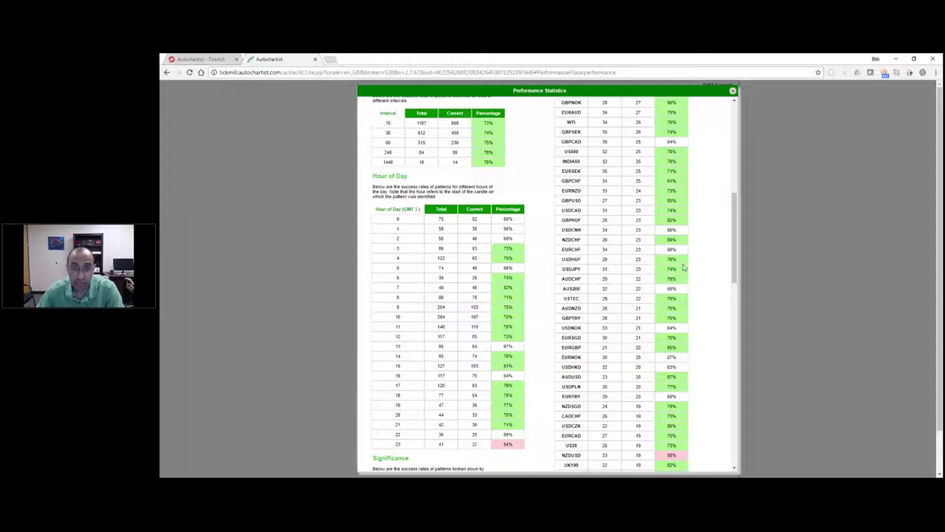
pyautogui.moveTo(736, 229); pyautogui.dragTo(736, 139)
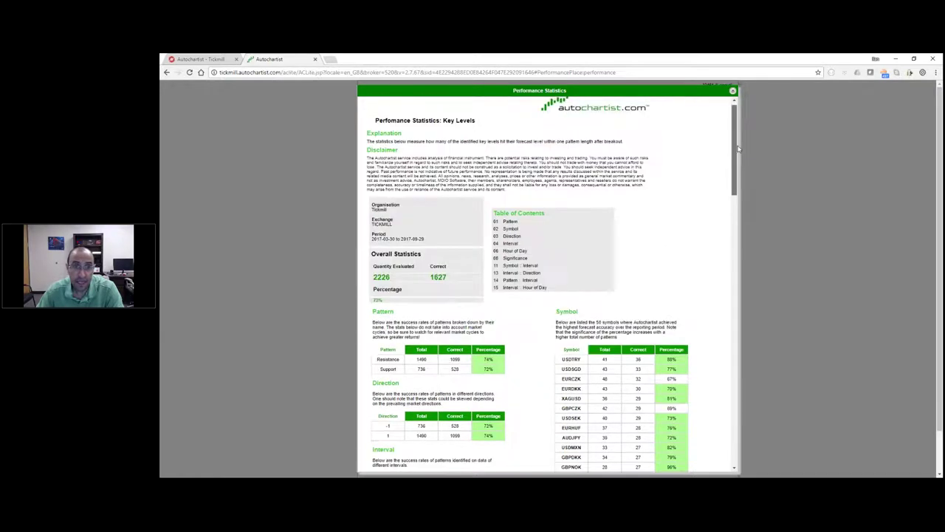
pyautogui.click(732, 91)
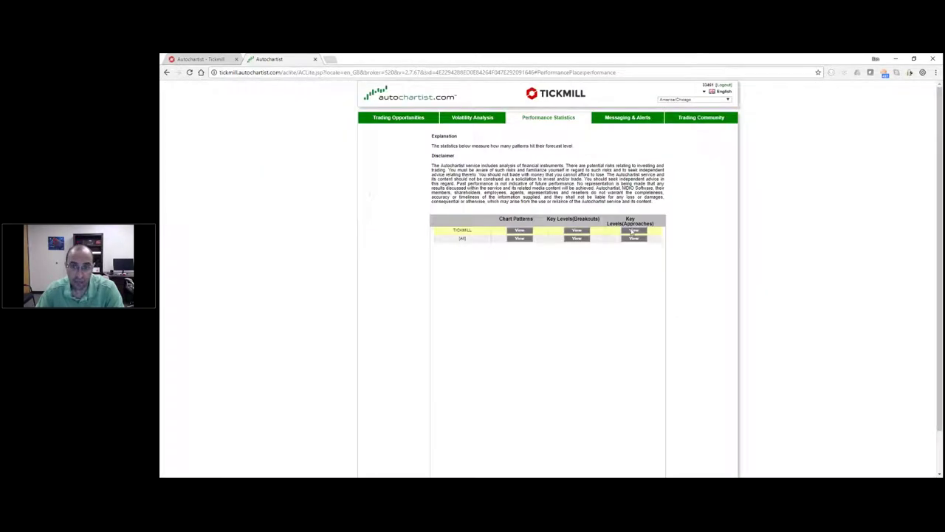
# Open the TICKMILL Key Levels (Approaches) performance report, review its overall and breakdown statistics, and close it
pyautogui.click(632, 231)
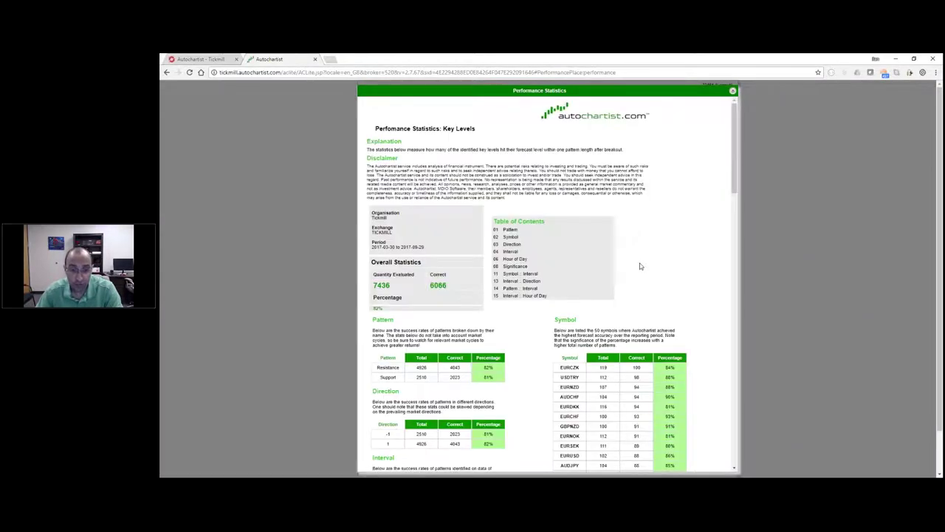
pyautogui.scroll(-1, 640, 266)
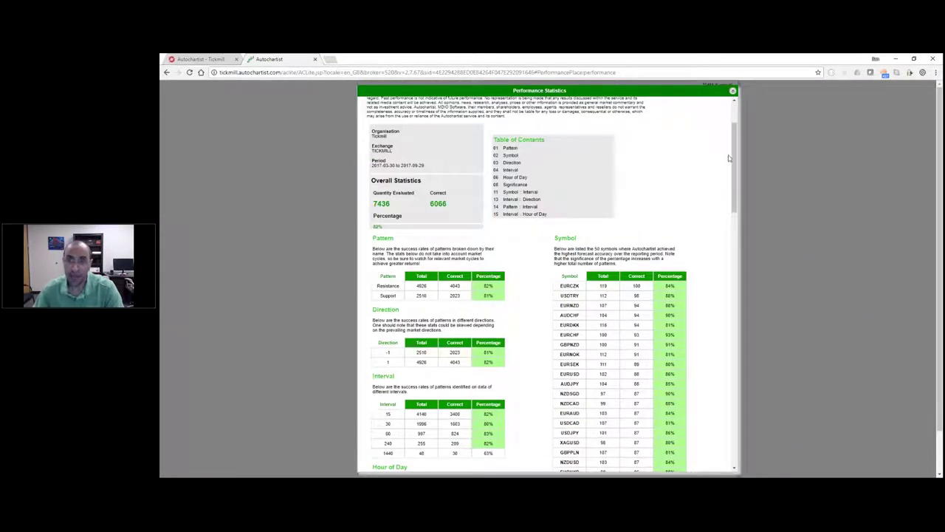
pyautogui.moveTo(735, 154); pyautogui.dragTo(735, 148)
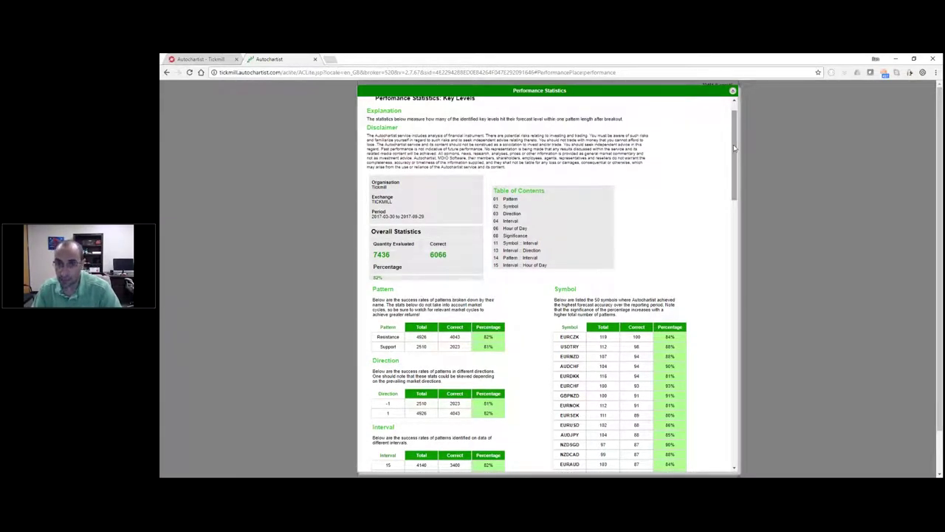
pyautogui.click(733, 92)
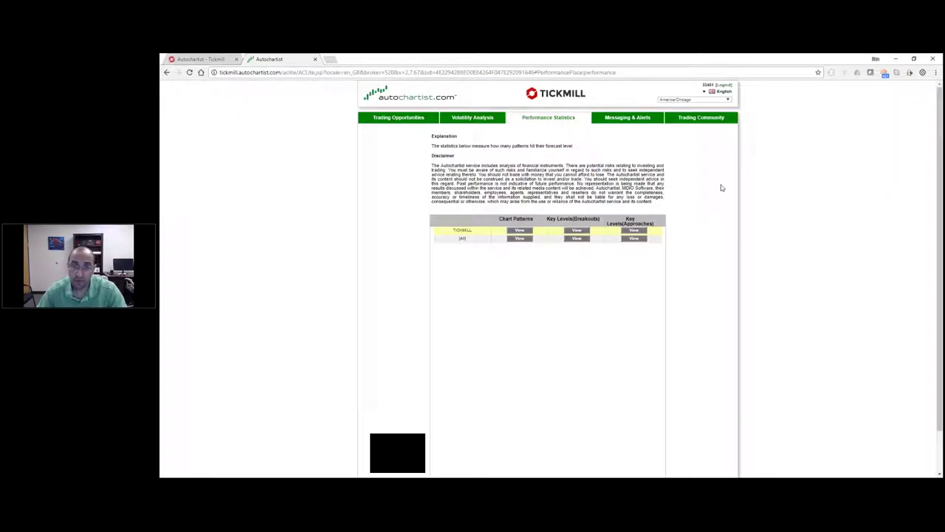
# Go to Trading Opportunities, open the Forex (All Intraday) search for editing, and review its advanced options through to the chart pattern list
pyautogui.click(403, 120)
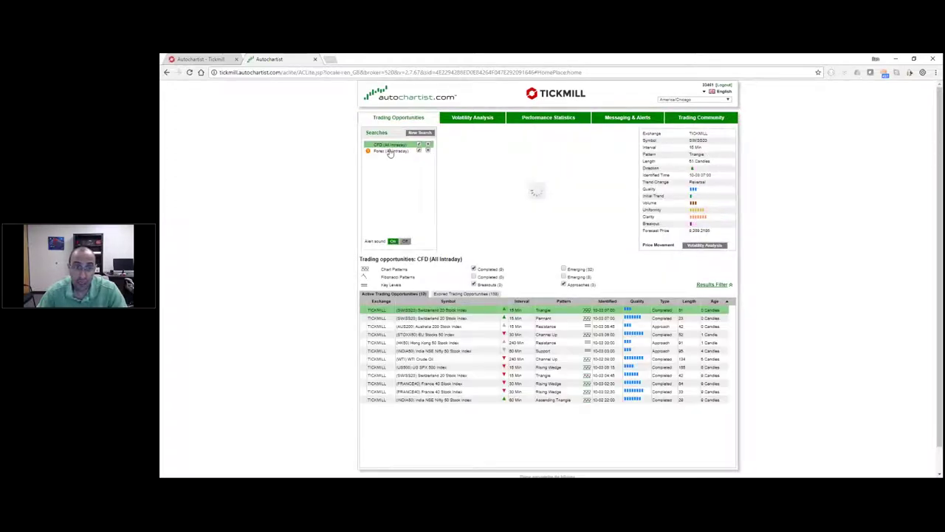
pyautogui.click(391, 151)
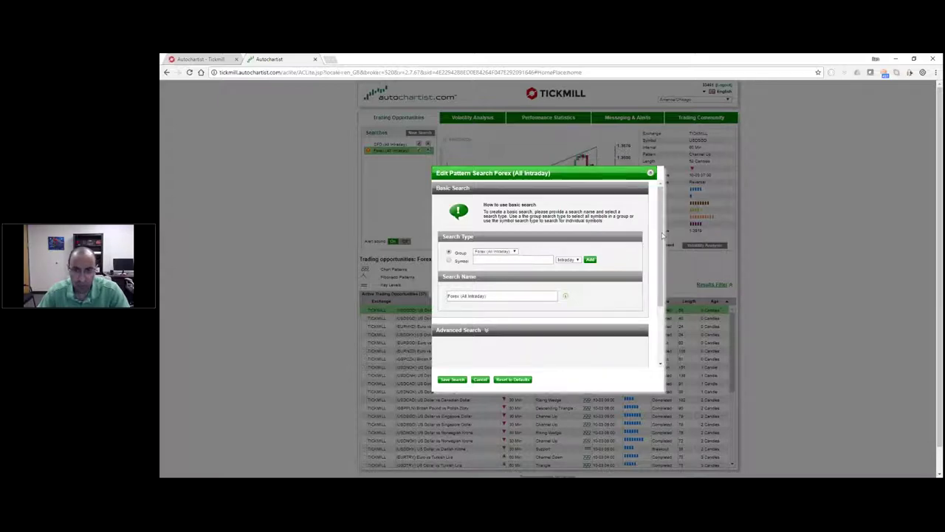
pyautogui.scroll(-2, 663, 251)
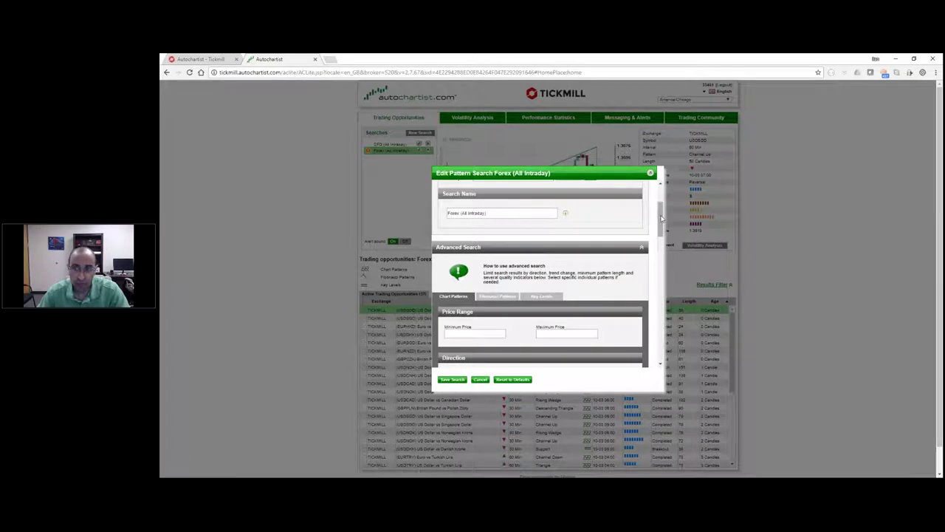
pyautogui.moveTo(662, 217); pyautogui.dragTo(644, 331)
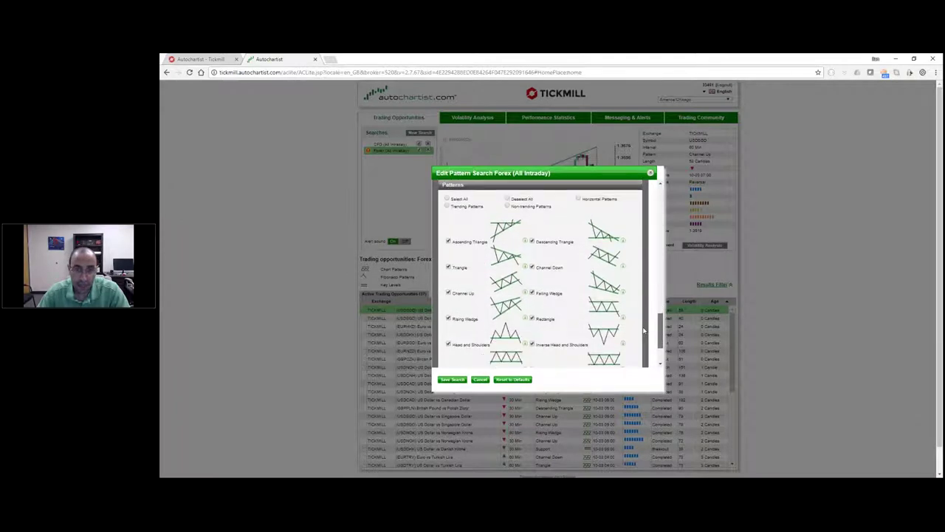
pyautogui.scroll(-1, 644, 333)
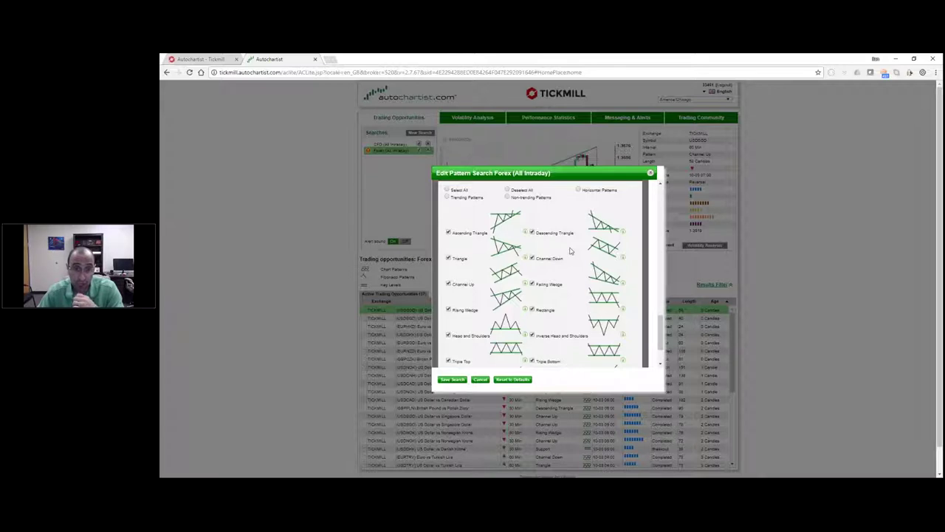
# Examine the Horizontal Patterns, Select All, Deselect All and Non-trending Patterns choices in the Forex (All Intraday) search settings
pyautogui.click(578, 191)
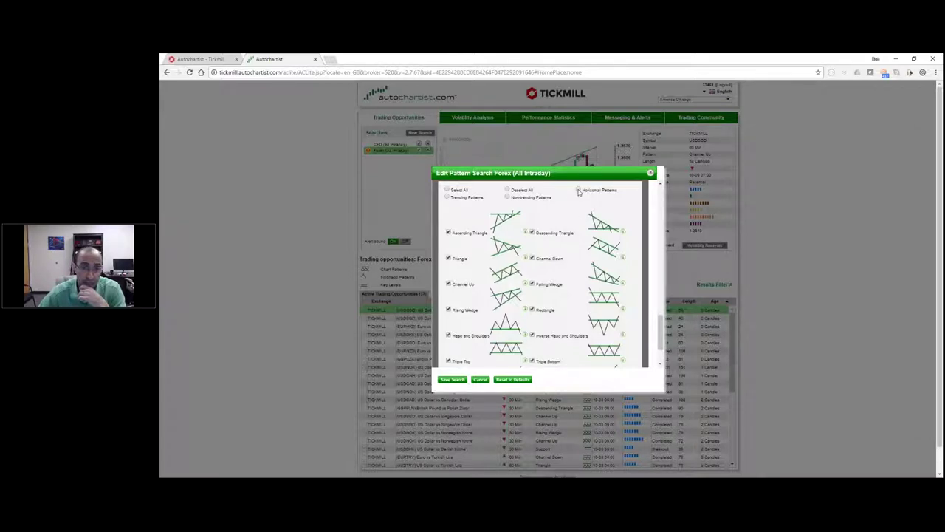
pyautogui.click(449, 192)
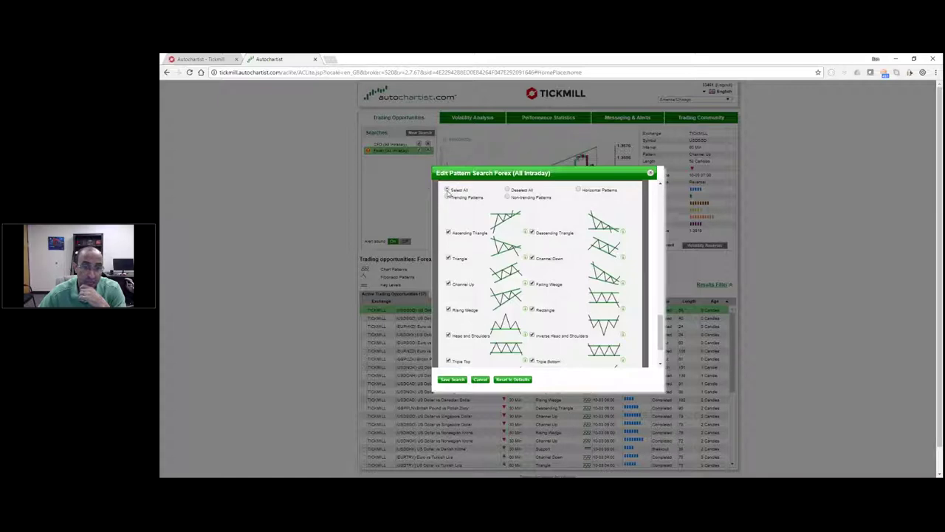
pyautogui.click(507, 191)
pyautogui.click(507, 198)
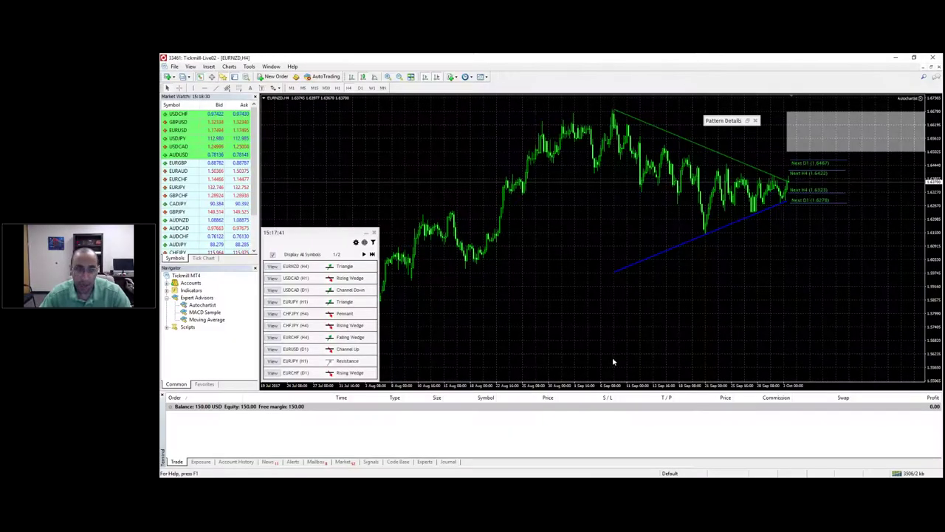
# Show the USDCAD (H1) Rising Wedge in MT4, sketch arrows along the prior rise and towards the forecast zone, and erase them
pyautogui.click(273, 278)
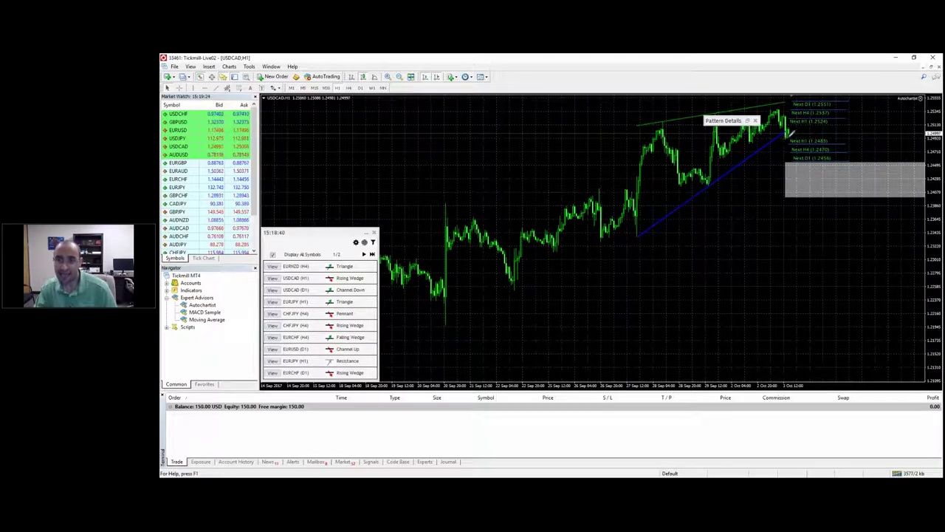
pyautogui.click(388, 78)
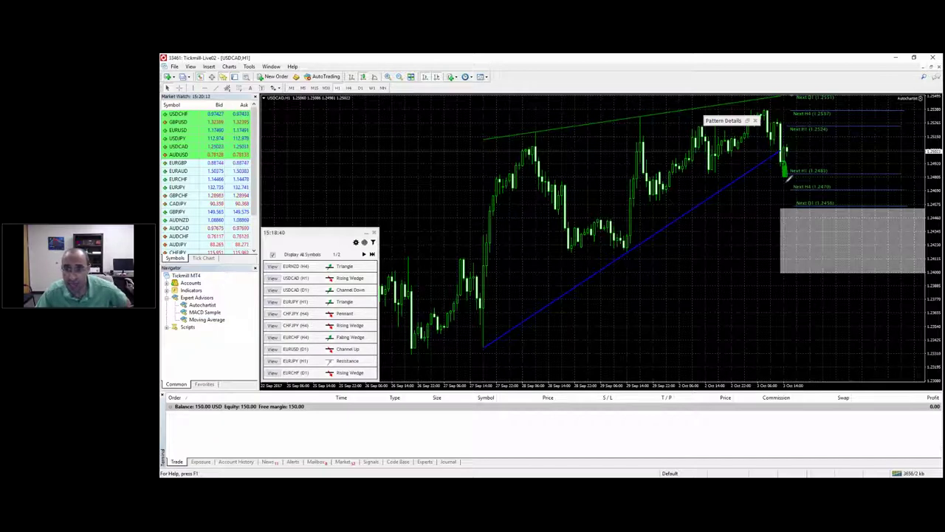
pyautogui.moveTo(440, 323)
pyautogui.mouseDown()
pyautogui.moveTo(506, 214)
pyautogui.moveTo(529, 218)
pyautogui.mouseUp()
pyautogui.moveTo(775, 167)
pyautogui.mouseDown()
pyautogui.moveTo(776, 200)
pyautogui.moveTo(787, 186)
pyautogui.mouseUp()
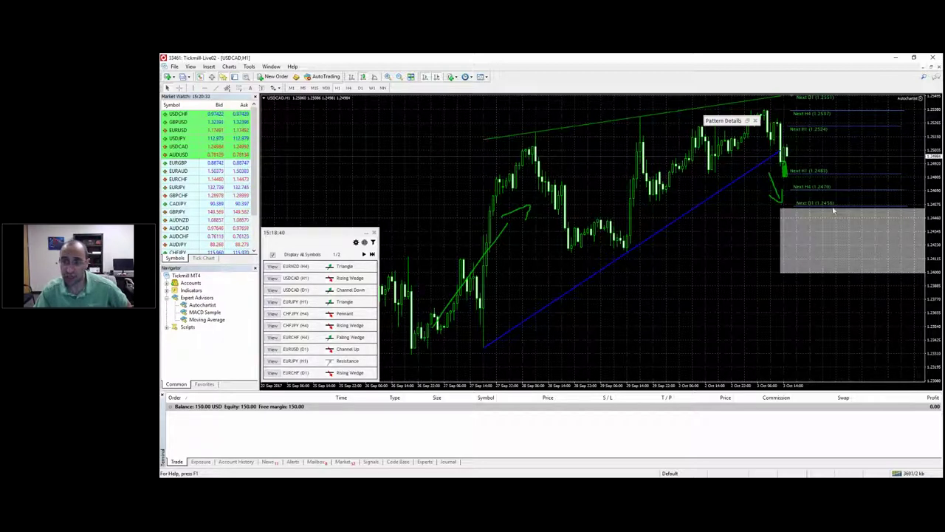
pyautogui.press('e')
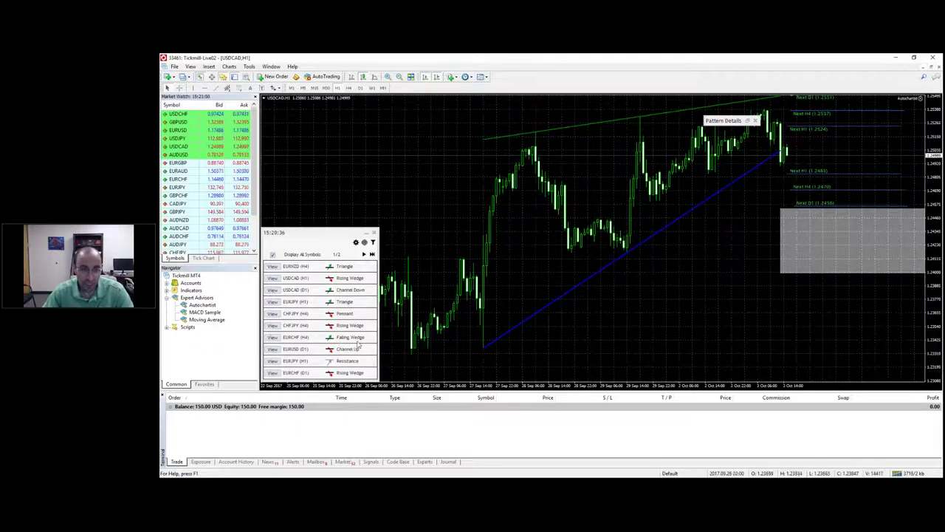
# Show the EURJPY (H1) Resistance pattern, circle the price touches on its level and its list marker, and trace the latest rise
pyautogui.click(272, 361)
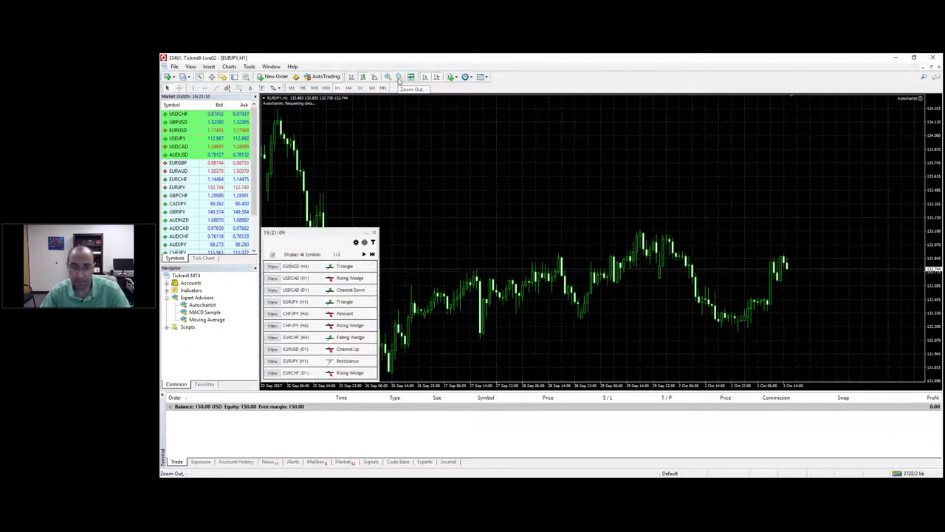
pyautogui.click(399, 77)
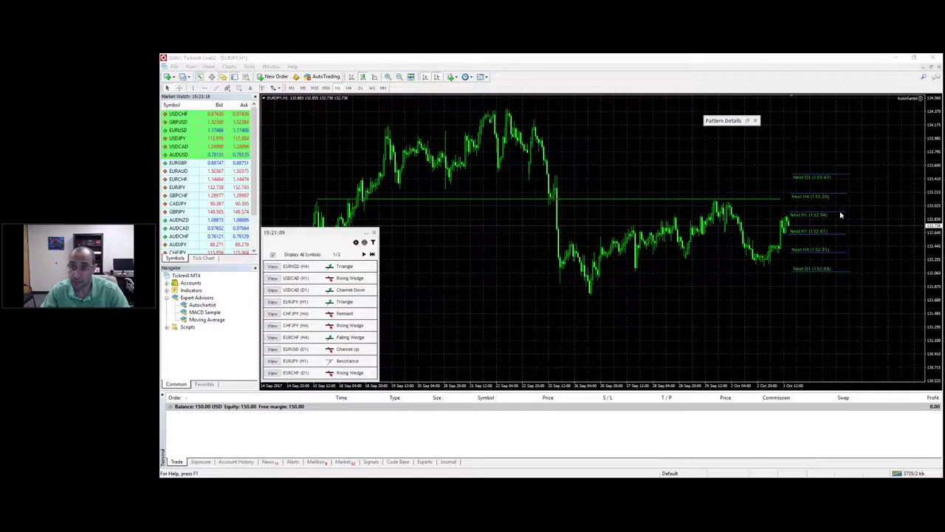
pyautogui.click(817, 165)
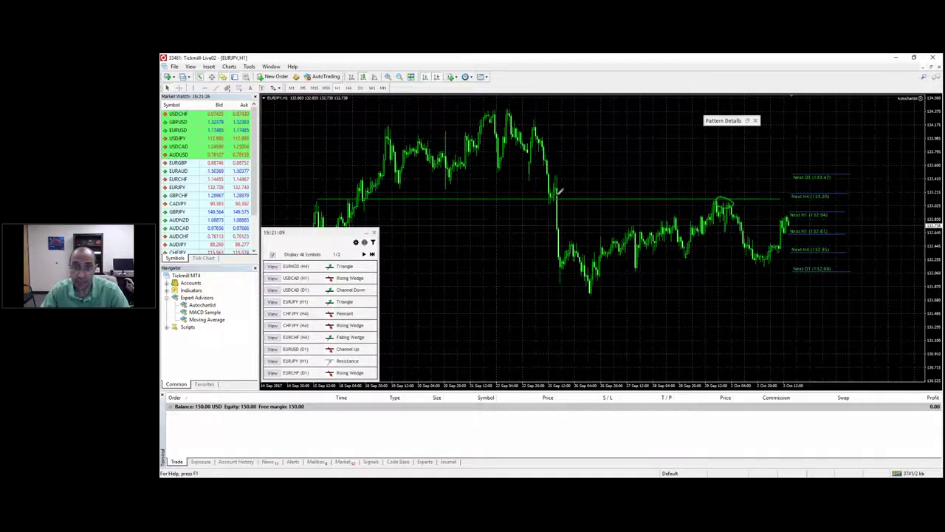
pyautogui.moveTo(563, 197); pyautogui.dragTo(564, 186)
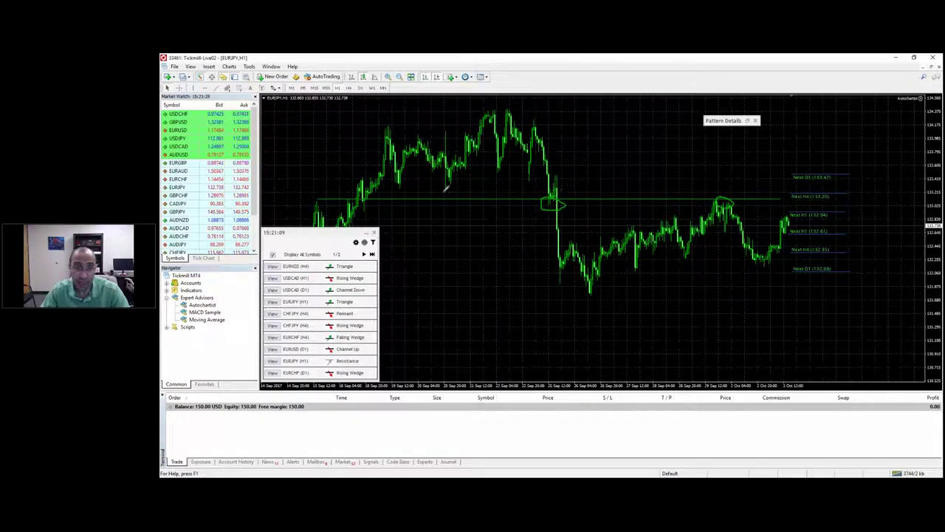
pyautogui.moveTo(360, 191); pyautogui.dragTo(322, 190)
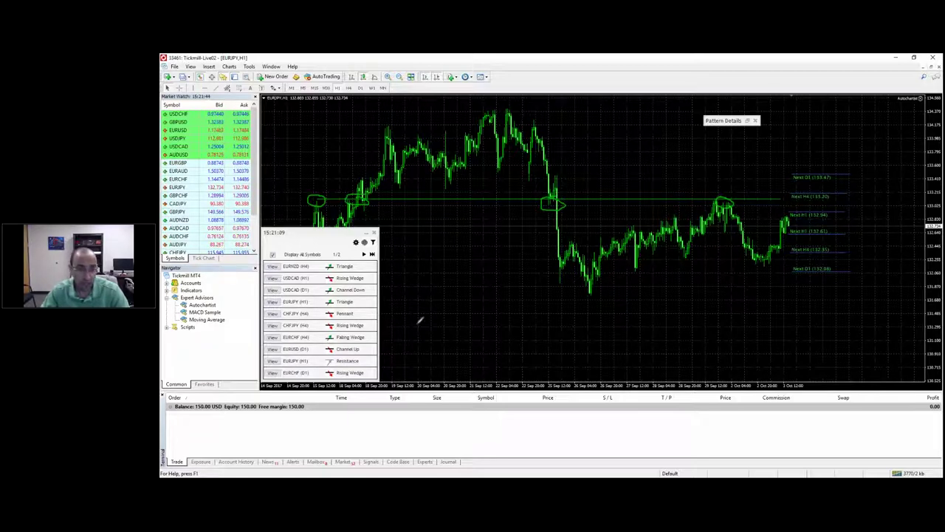
pyautogui.moveTo(336, 353)
pyautogui.mouseDown()
pyautogui.moveTo(321, 357)
pyautogui.moveTo(325, 366)
pyautogui.moveTo(338, 356)
pyautogui.mouseUp()
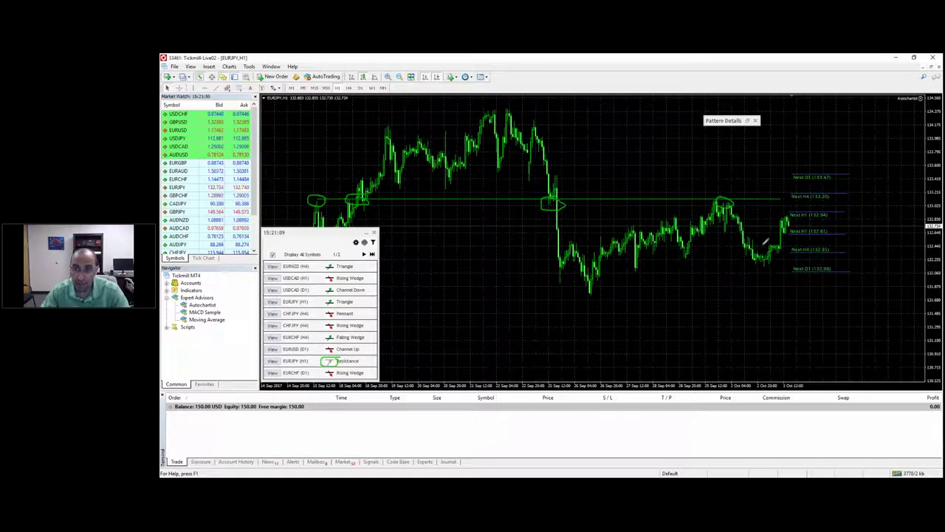
pyautogui.moveTo(755, 238)
pyautogui.mouseDown()
pyautogui.moveTo(767, 251)
pyautogui.moveTo(782, 216)
pyautogui.mouseUp()
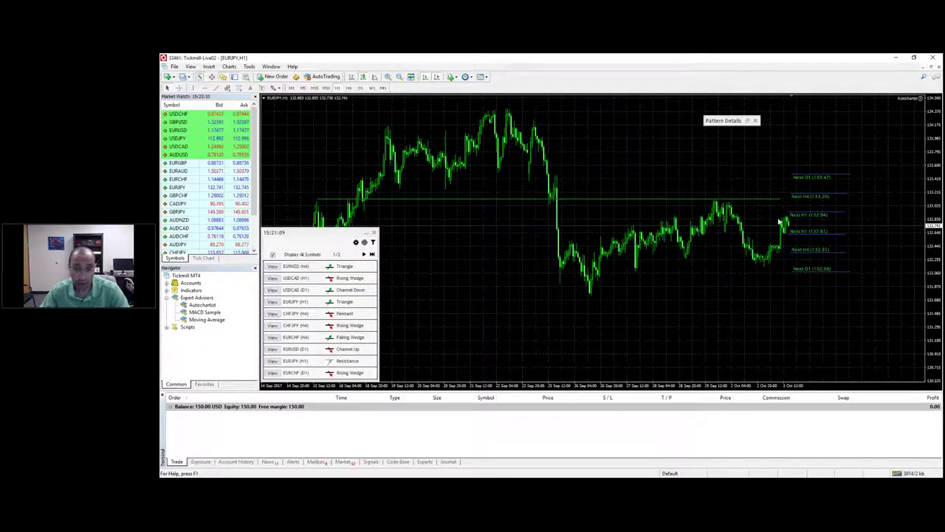
# Place a market buy order for EURJPY with a volume of 0.01
pyautogui.click(275, 77)
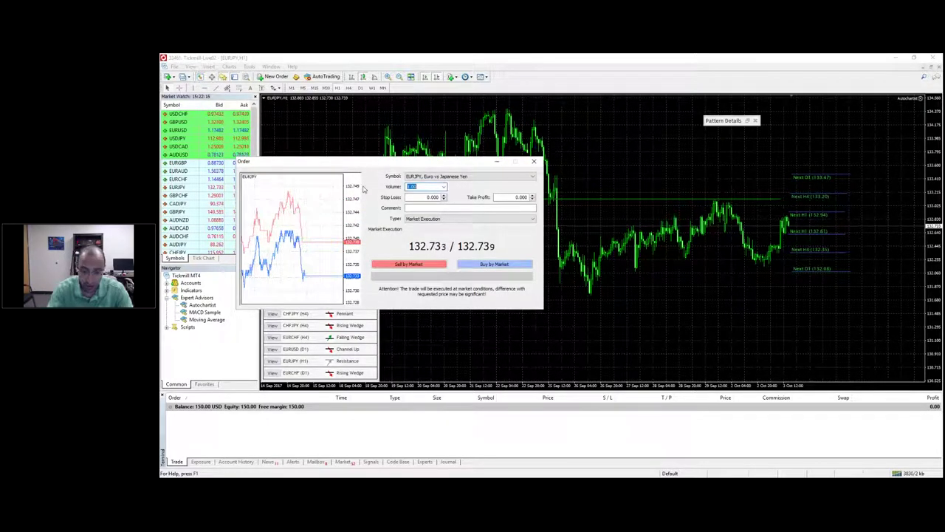
pyautogui.write('0.01')
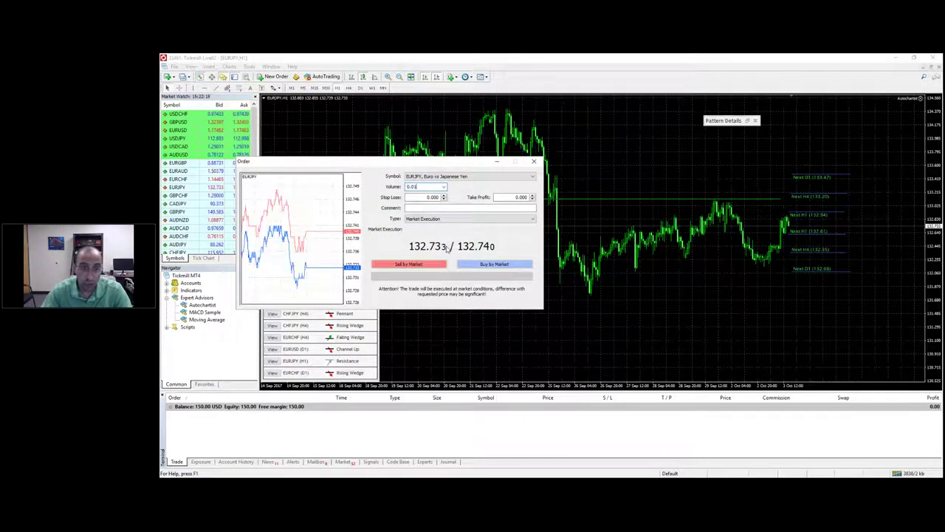
pyautogui.click(494, 264)
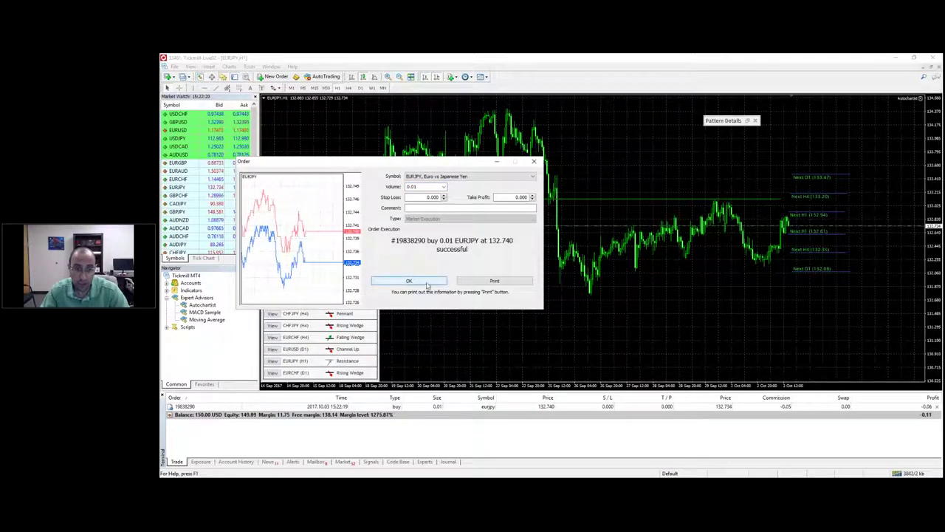
pyautogui.click(427, 286)
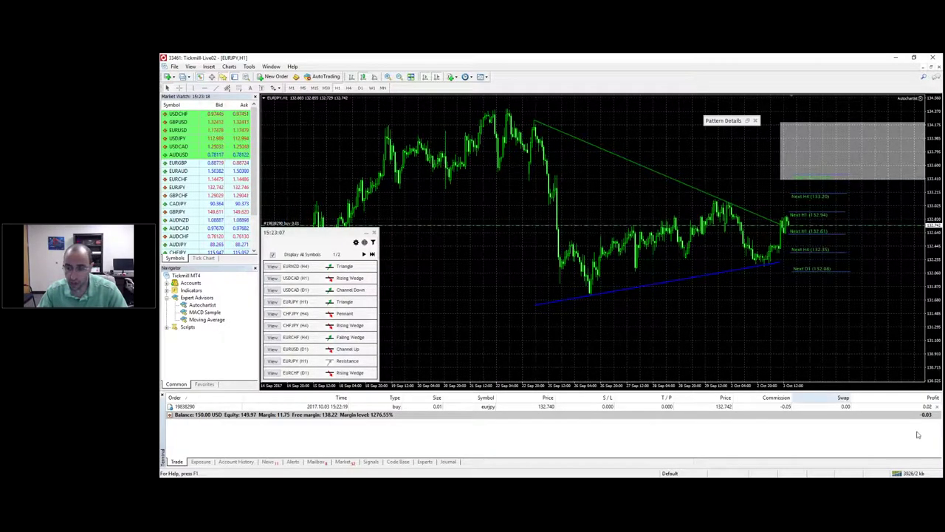
# Place a horizontal line near the resistance level on the EURJPY H1 chart and show the EURJPY (H1) Resistance pattern
pyautogui.click(895, 407)
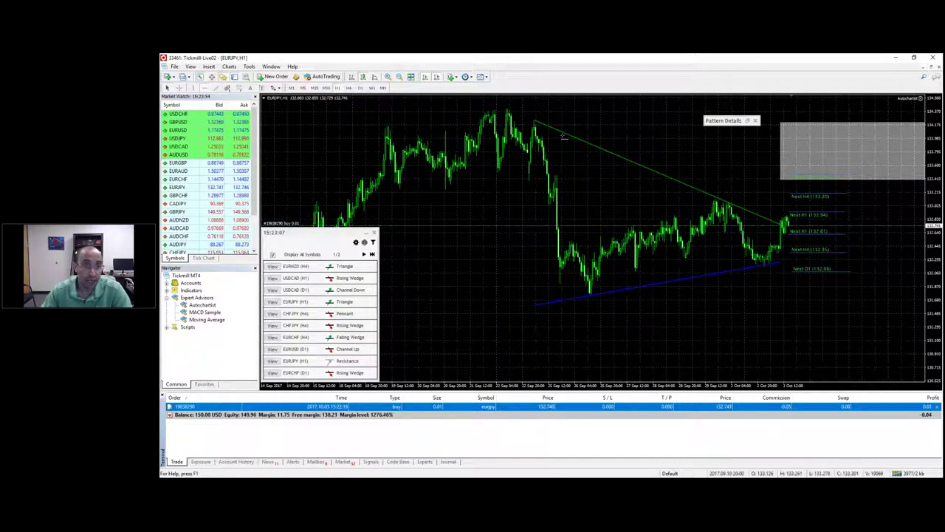
pyautogui.moveTo(620, 125); pyautogui.dragTo(653, 201)
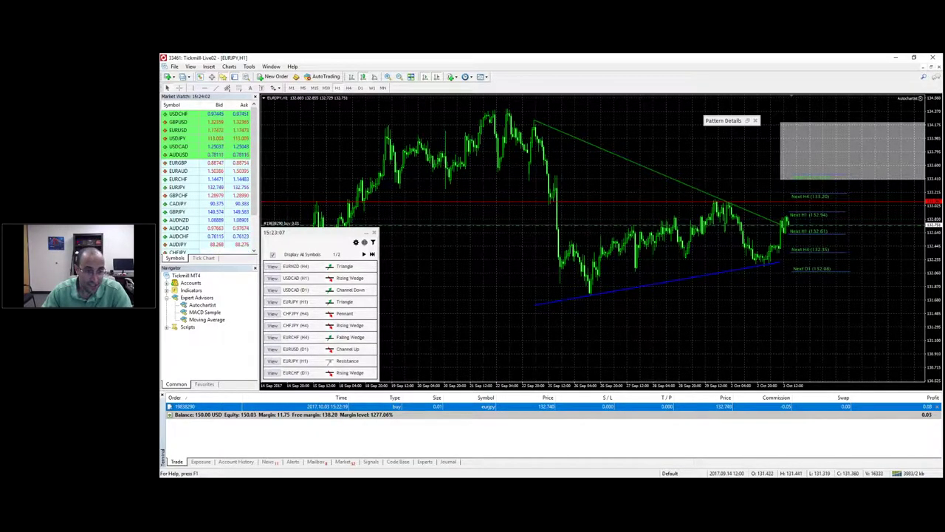
pyautogui.click(273, 361)
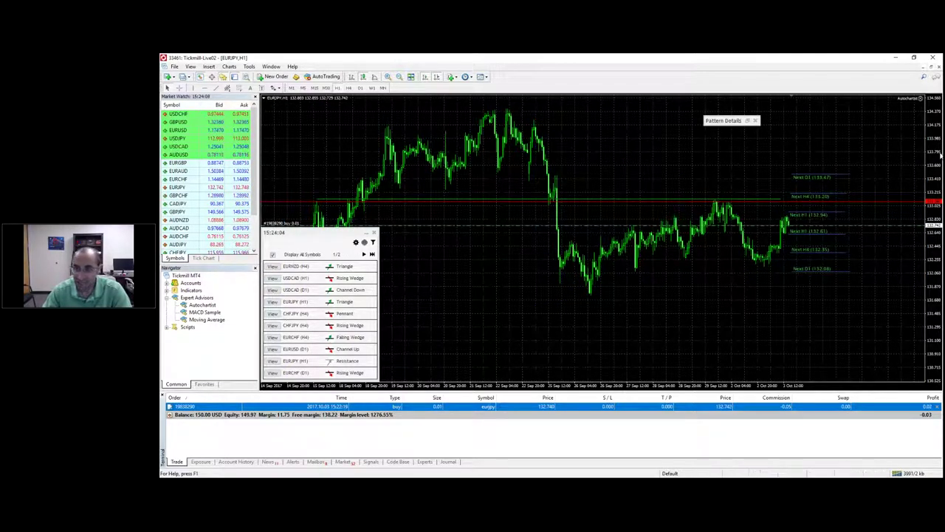
# Circle the EURJPY (H1) Triangle and EURJPY (H1) Resistance entries in the Autochartist pattern list
pyautogui.click(916, 184)
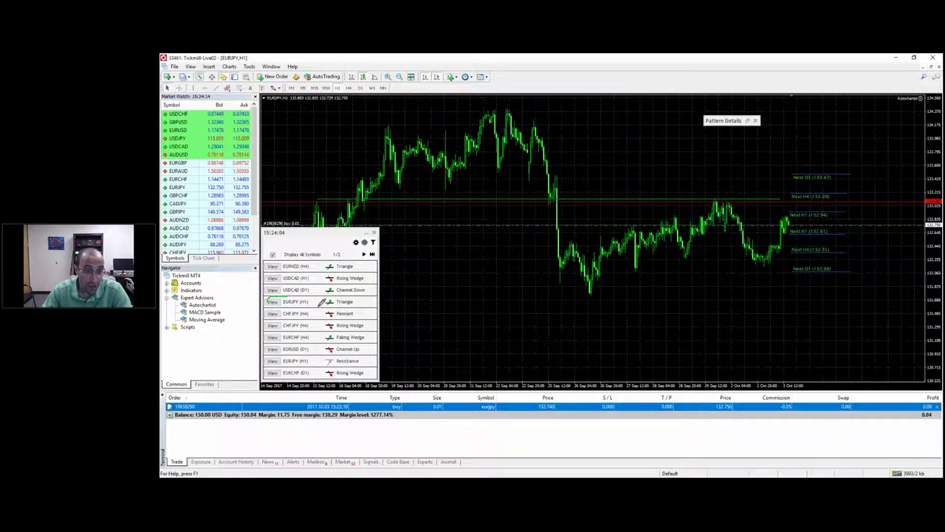
pyautogui.moveTo(320, 305); pyautogui.dragTo(359, 299)
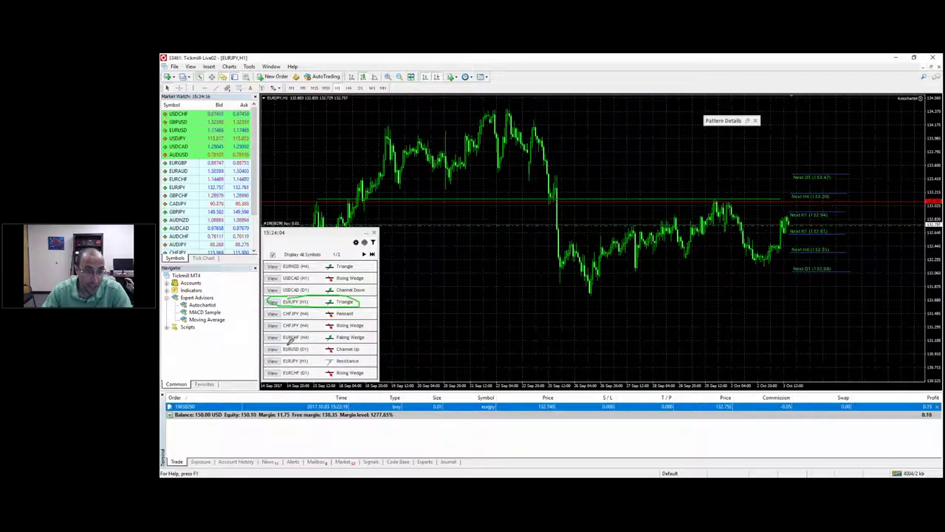
pyautogui.moveTo(293, 360)
pyautogui.mouseDown()
pyautogui.moveTo(356, 363)
pyautogui.moveTo(337, 351)
pyautogui.moveTo(281, 353)
pyautogui.mouseUp()
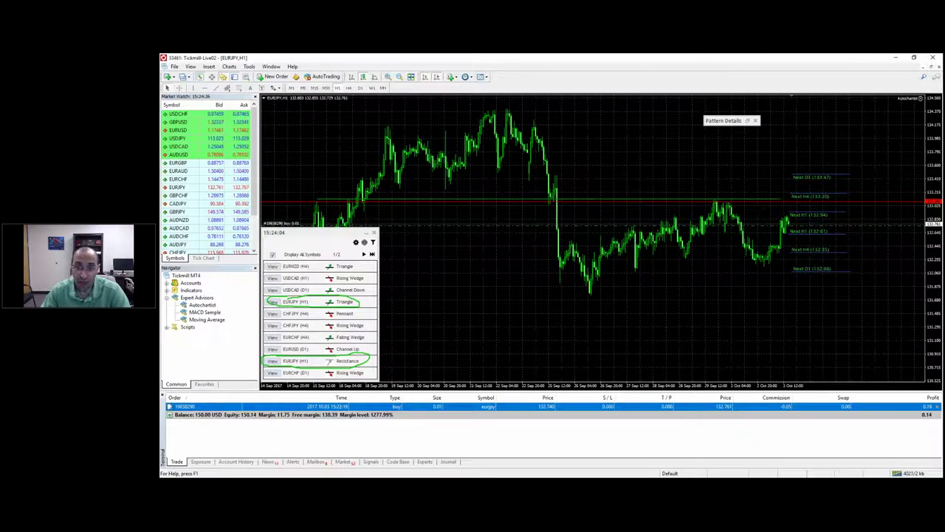
# Delete the horizontal line from the EURJPY H1 chart and open the Autochartist plugin's settings
pyautogui.doubleClick(641, 206)
pyautogui.press('Delete')
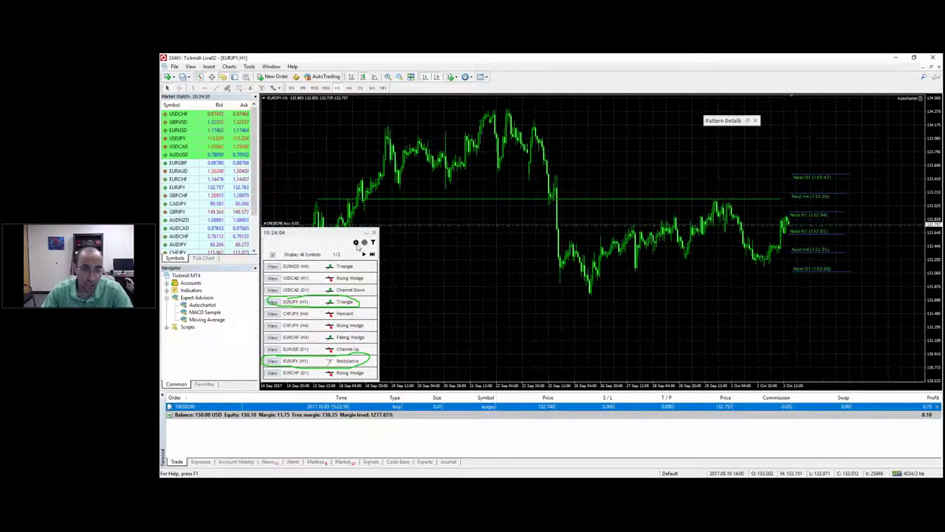
pyautogui.click(356, 242)
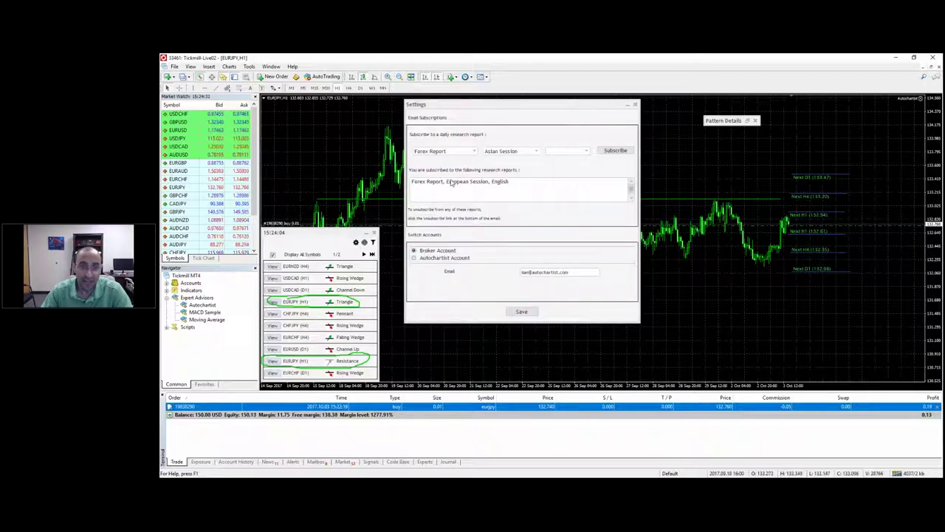
# Close the plugin settings and set the Autochartist filter to show 2 historical patterns
pyautogui.click(635, 105)
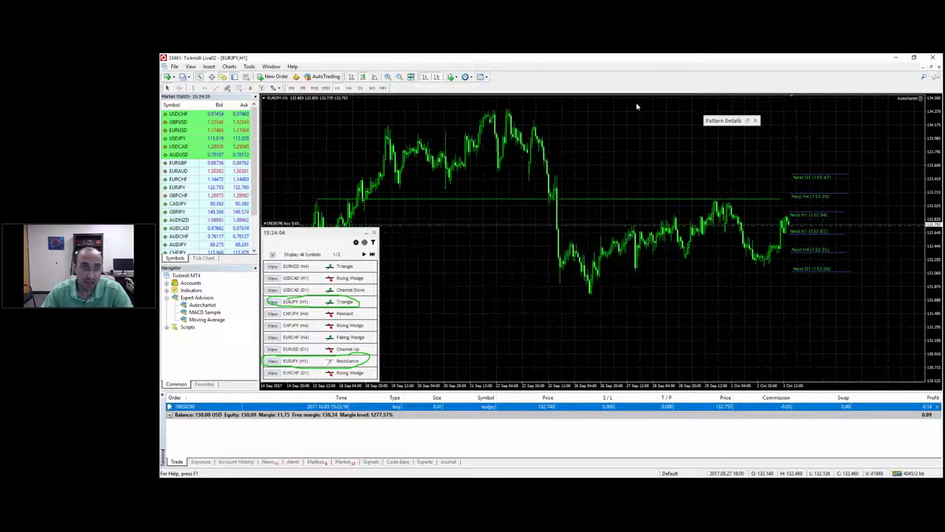
pyautogui.click(373, 243)
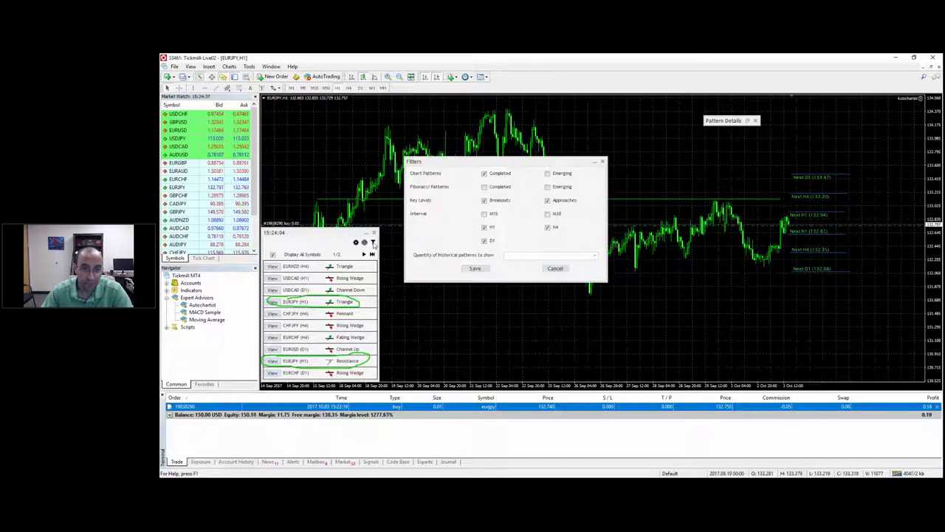
pyautogui.click(594, 256)
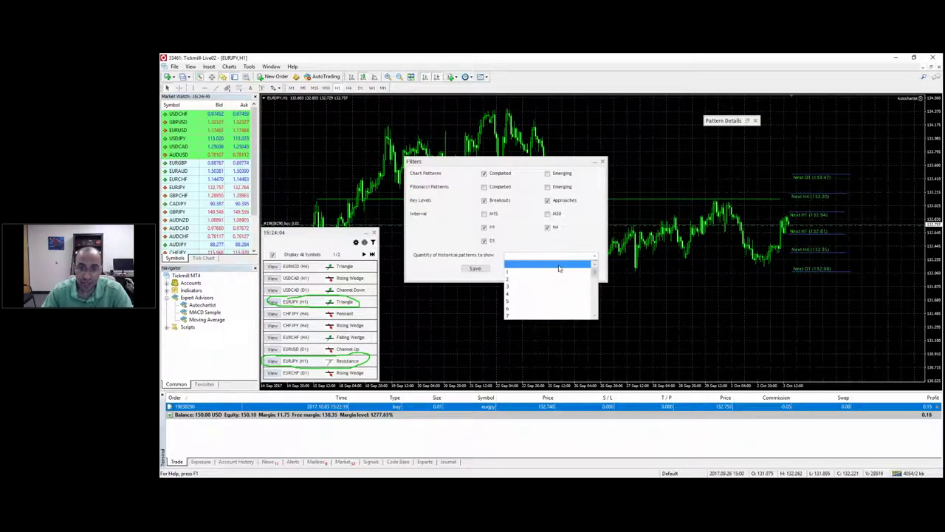
pyautogui.click(508, 279)
pyautogui.click(474, 269)
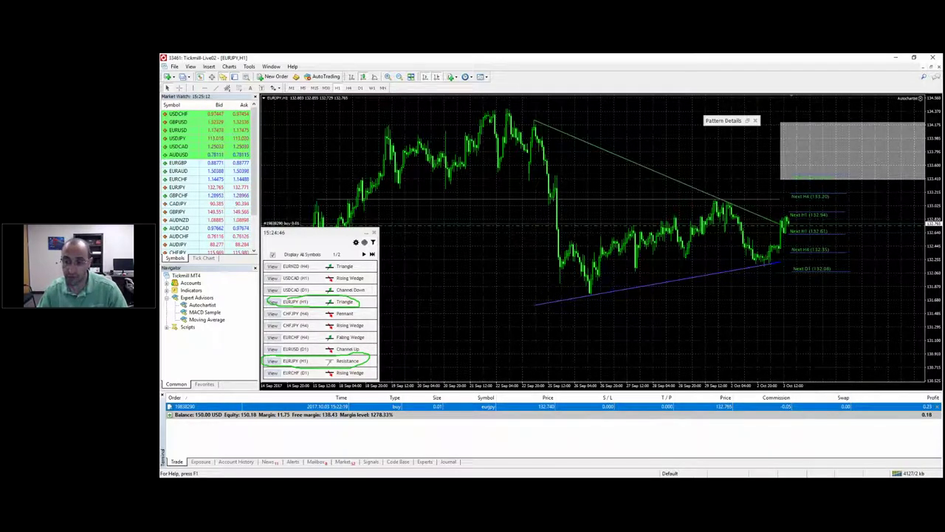
# Accept the One-Click Trading terms and close the open EURJPY buy order
pyautogui.rightClick(819, 407)
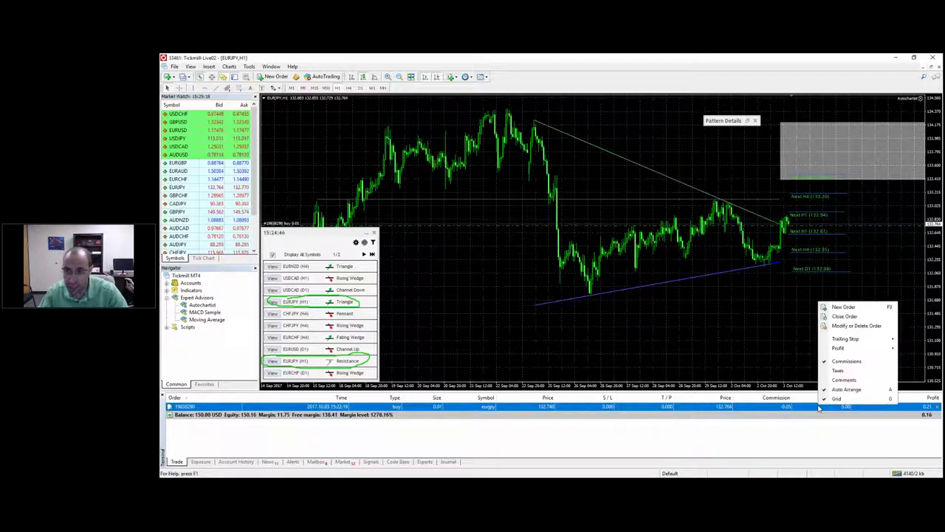
pyautogui.click(849, 317)
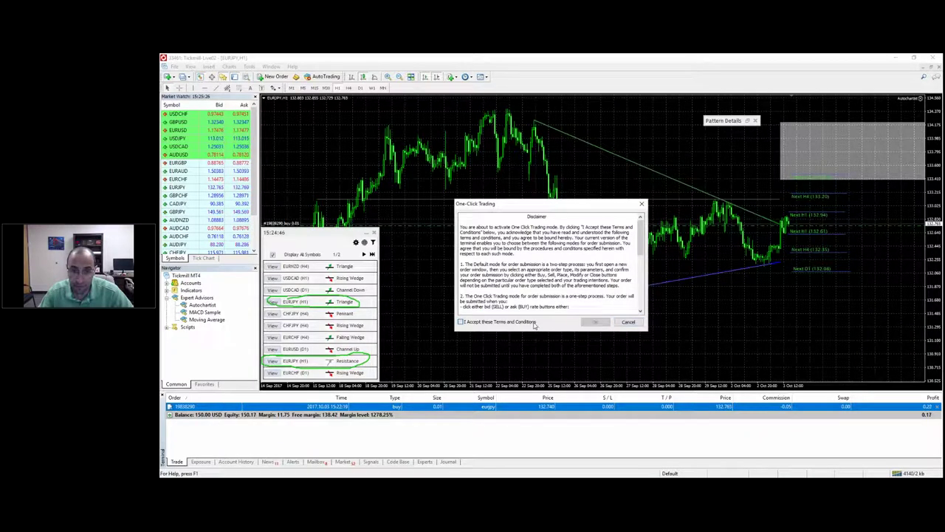
pyautogui.click(600, 323)
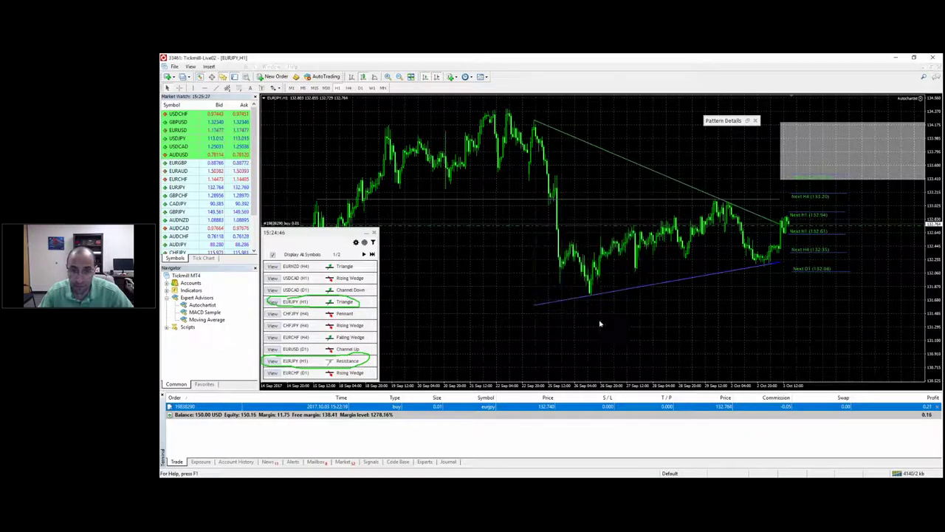
pyautogui.rightClick(874, 406)
pyautogui.click(888, 314)
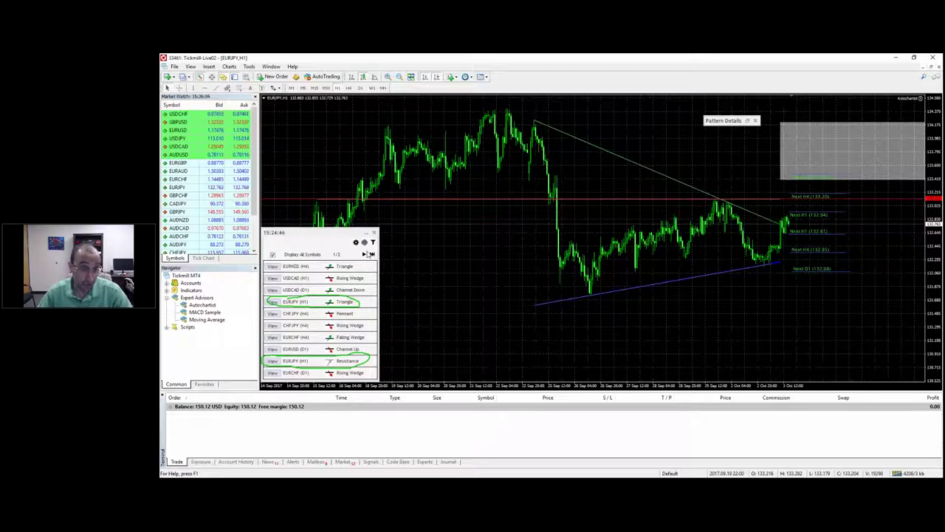
# Place a pending Buy Stop order for EURJPY with a volume of 0.01 at a price of 133.120
pyautogui.click(265, 80)
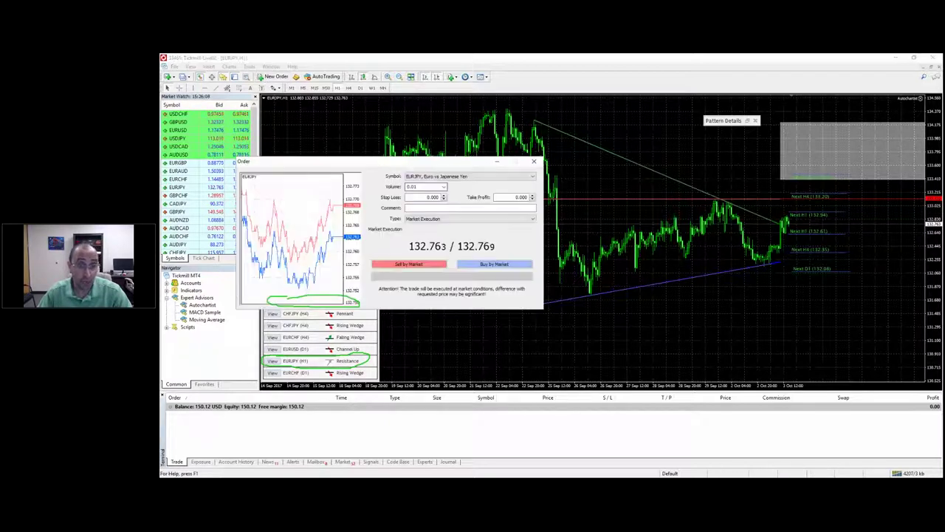
pyautogui.click(463, 218)
pyautogui.click(457, 225)
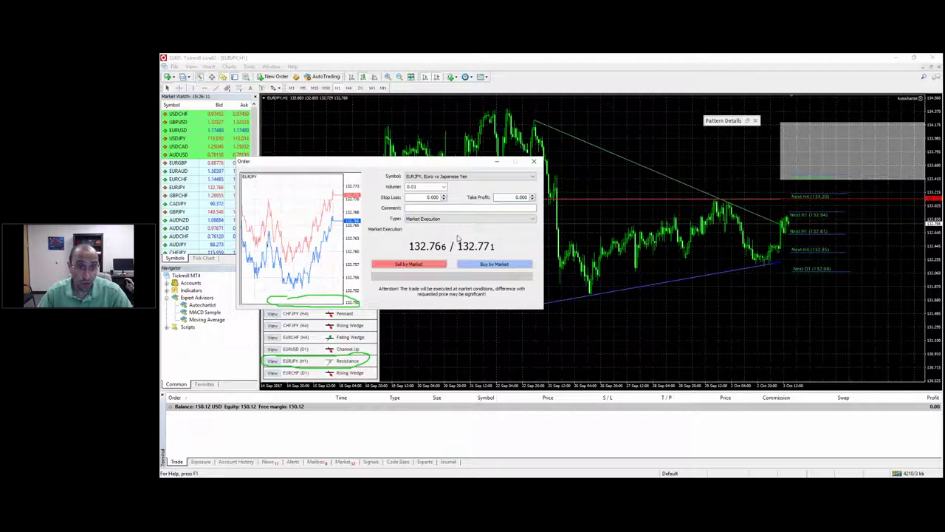
pyautogui.click(446, 225)
pyautogui.click(440, 231)
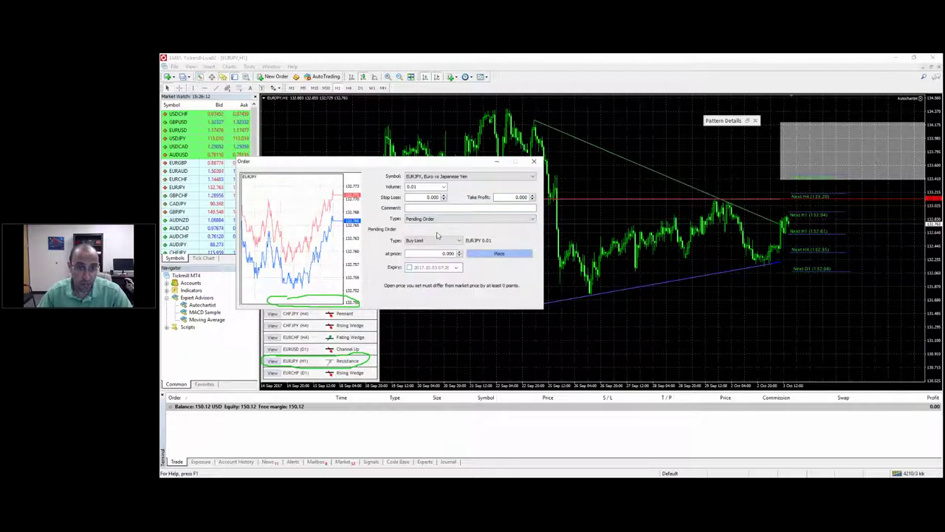
pyautogui.click(437, 241)
pyautogui.click(432, 258)
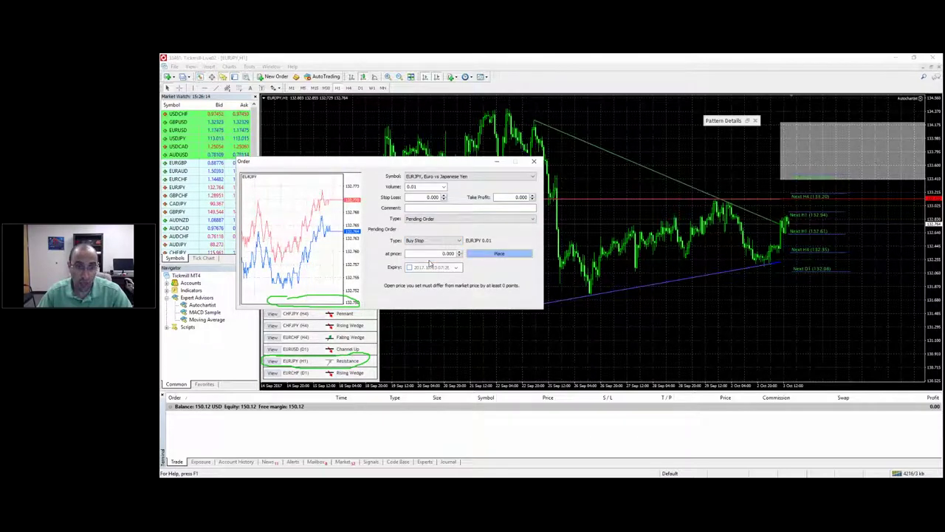
pyautogui.doubleClick(448, 253)
pyautogui.click(445, 253)
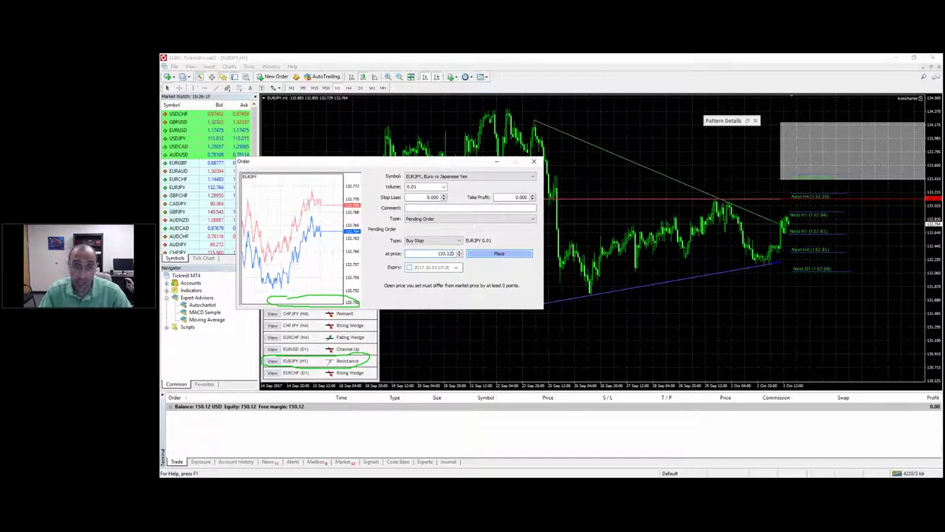
pyautogui.click(494, 255)
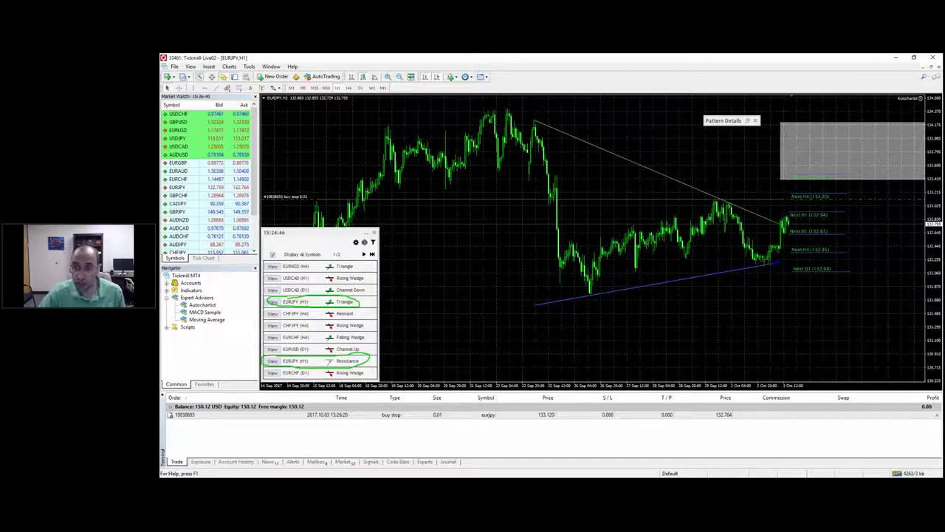
# Modify the pending EURJPY buy stop order to a price of 133.200
pyautogui.rightClick(607, 416)
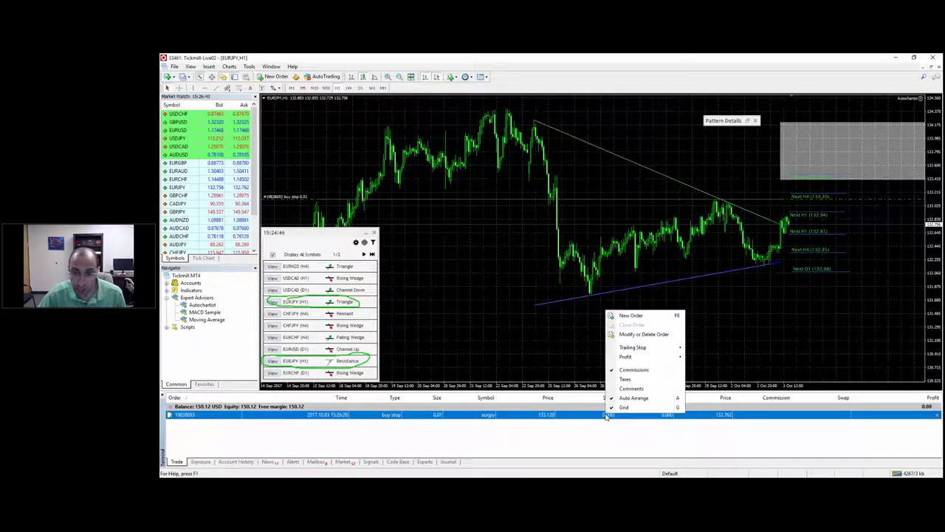
pyautogui.click(634, 336)
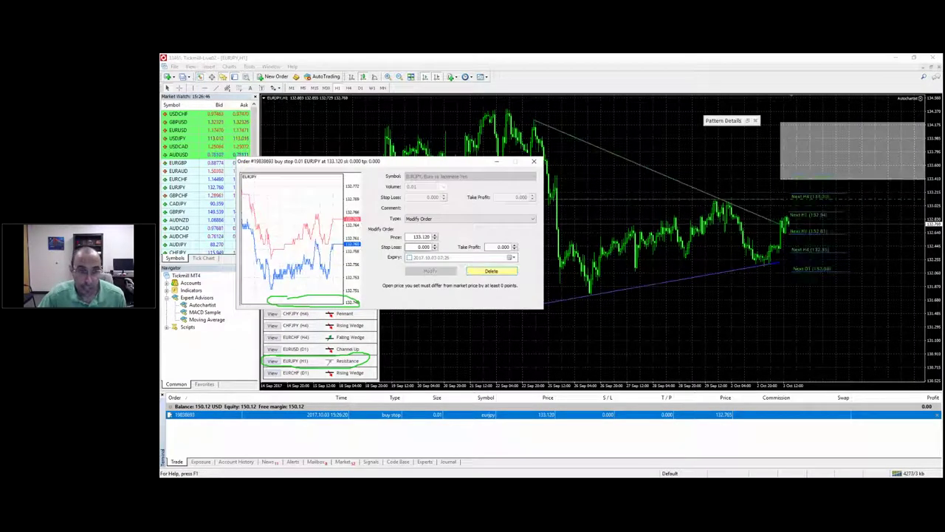
pyautogui.doubleClick(417, 236)
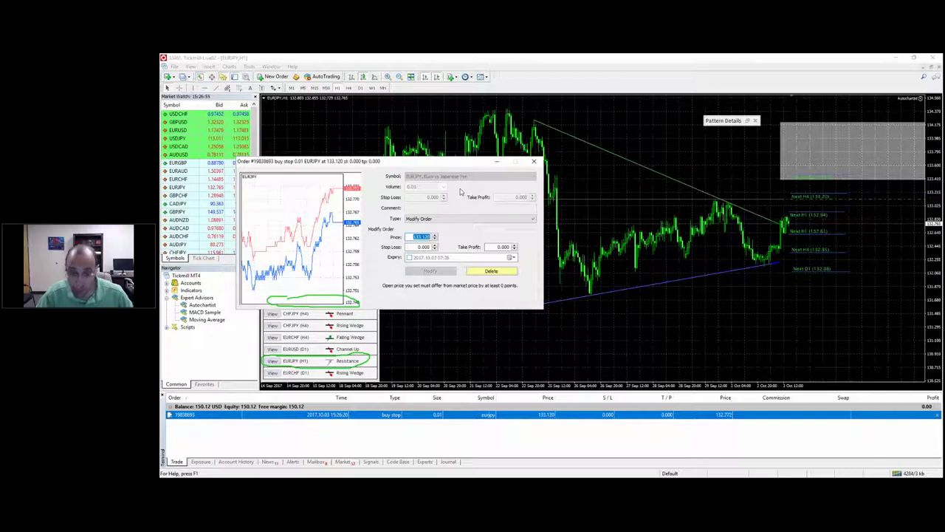
pyautogui.write('133.300')
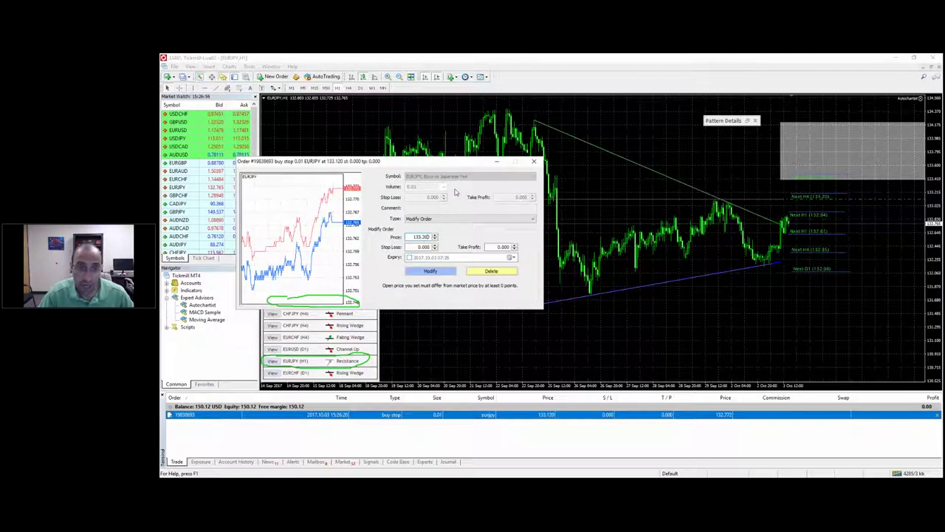
pyautogui.click(443, 272)
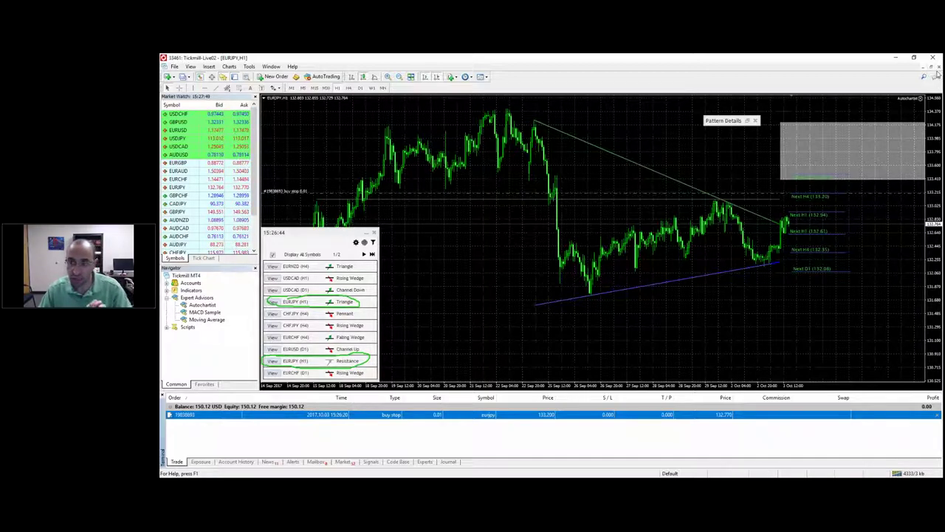
# Delete the pending EURJPY buy stop order
pyautogui.rightClick(648, 418)
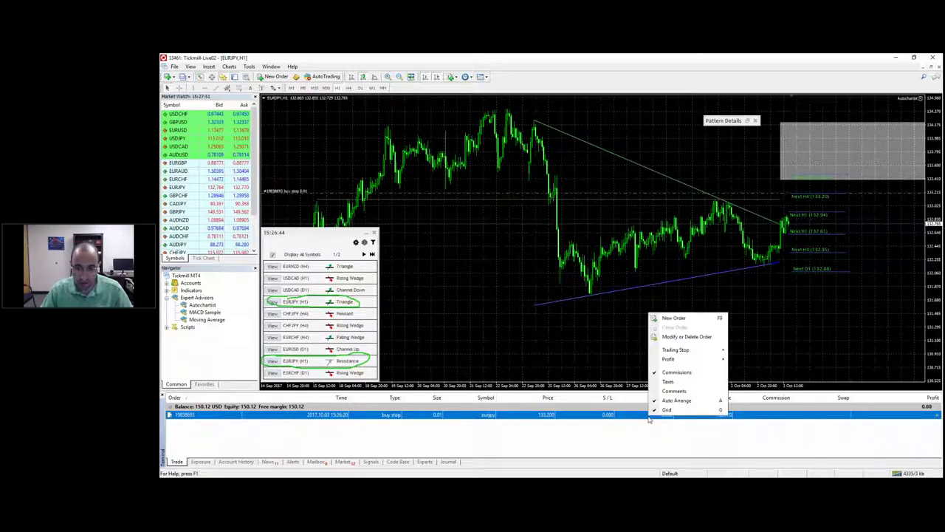
pyautogui.click(687, 338)
pyautogui.click(488, 271)
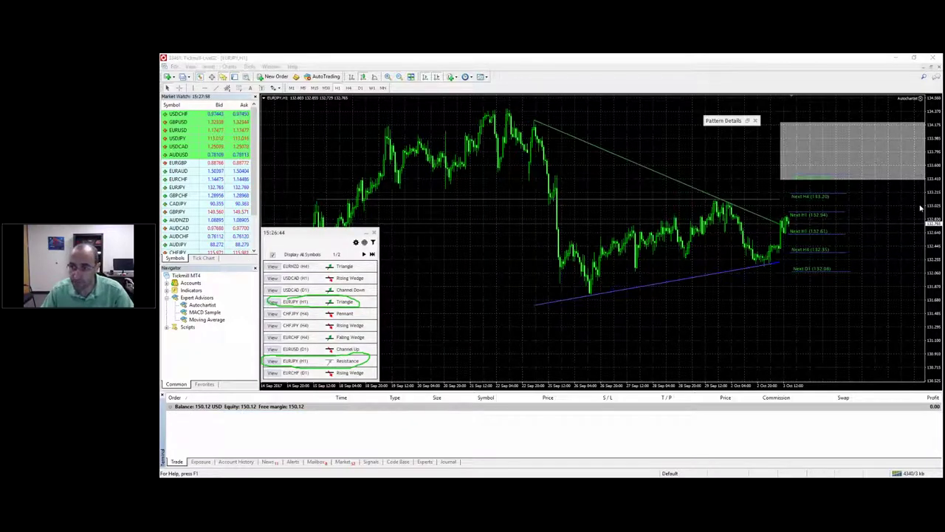
# Clear the green circles from the Autochartist pattern list, look at its second page and return to the first
pyautogui.press('Escape')
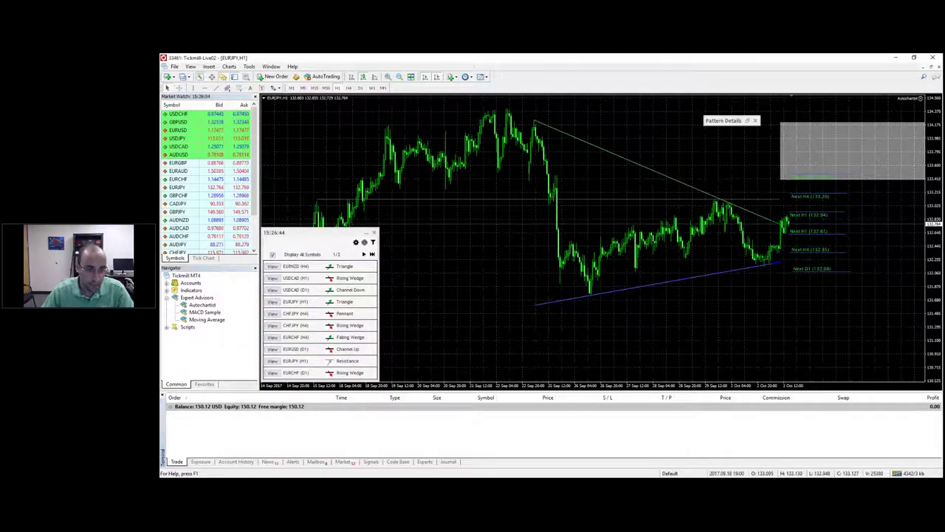
pyautogui.click(364, 253)
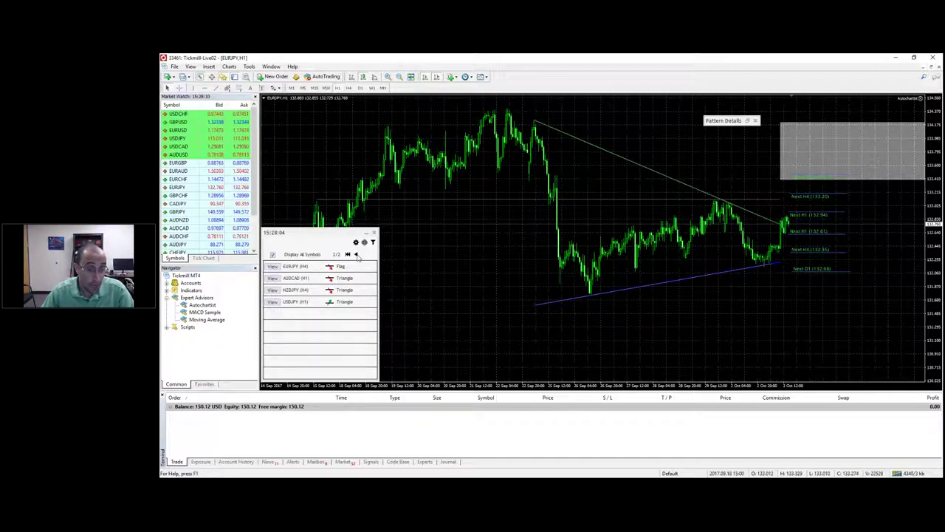
pyautogui.click(357, 255)
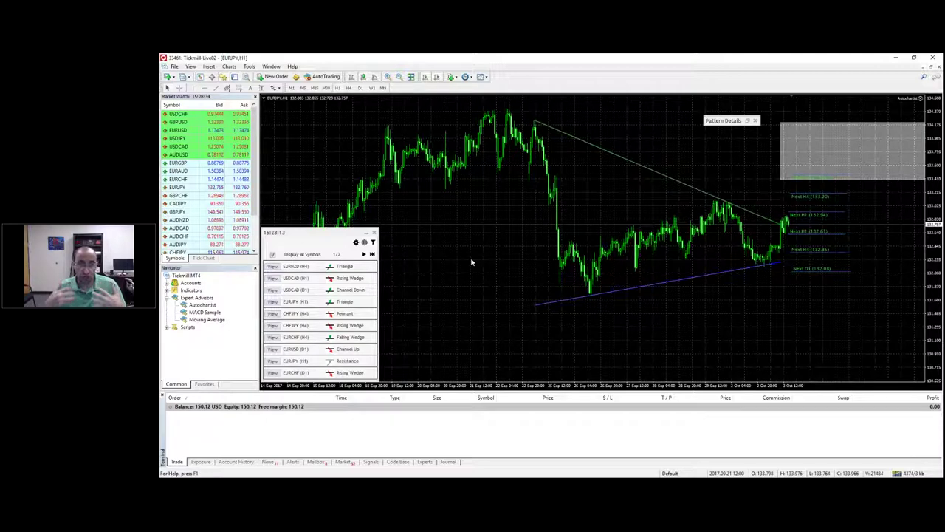
# Switch to the Autochartist web application in Chrome, save the Forex (All Intraday) pattern search and show the 15 Min GBPUSD Descending Triangle
pyautogui.click(307, 474)
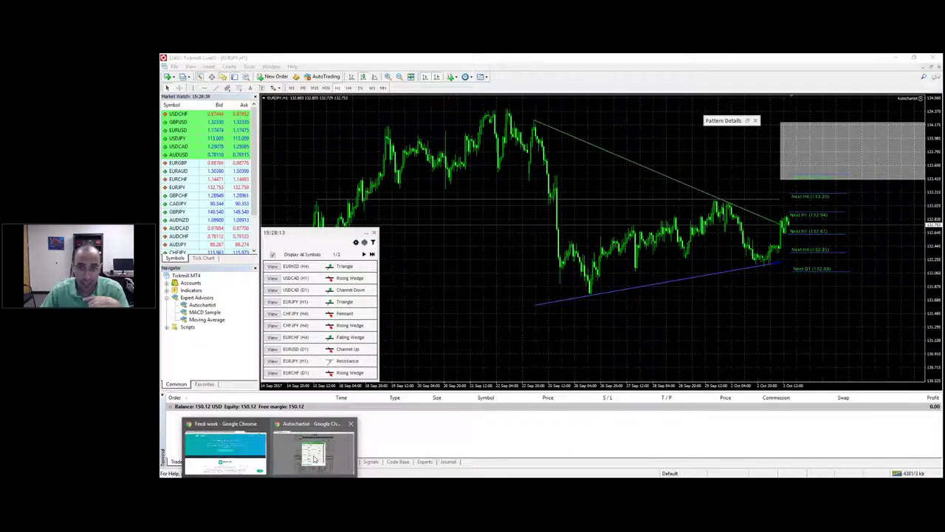
pyautogui.click(314, 458)
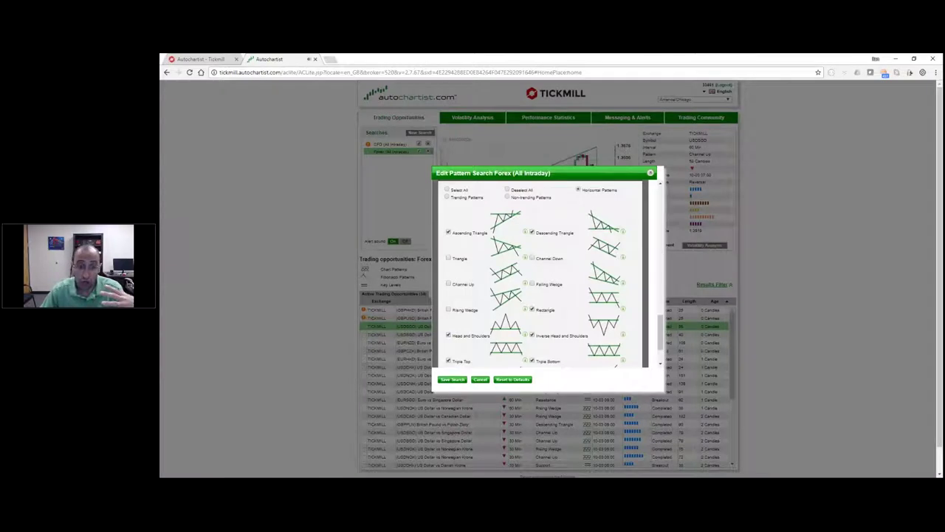
pyautogui.click(452, 378)
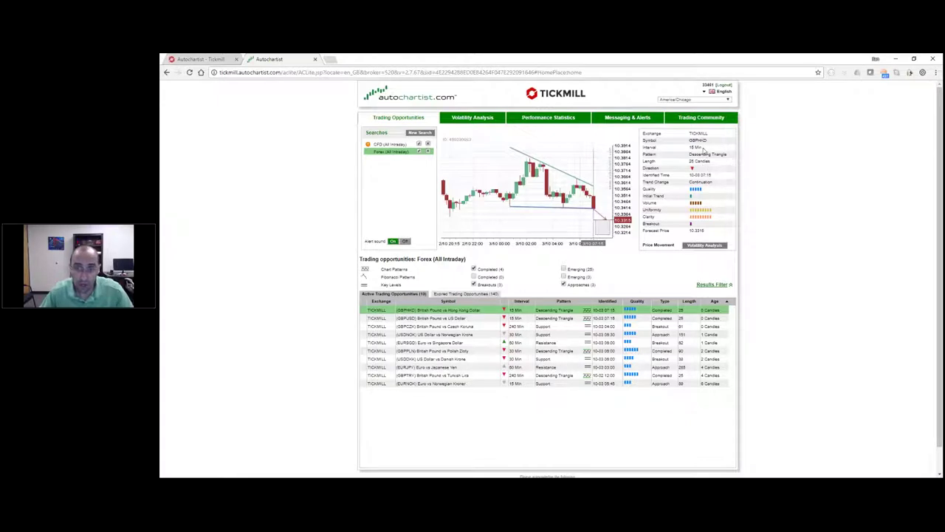
pyautogui.click(476, 319)
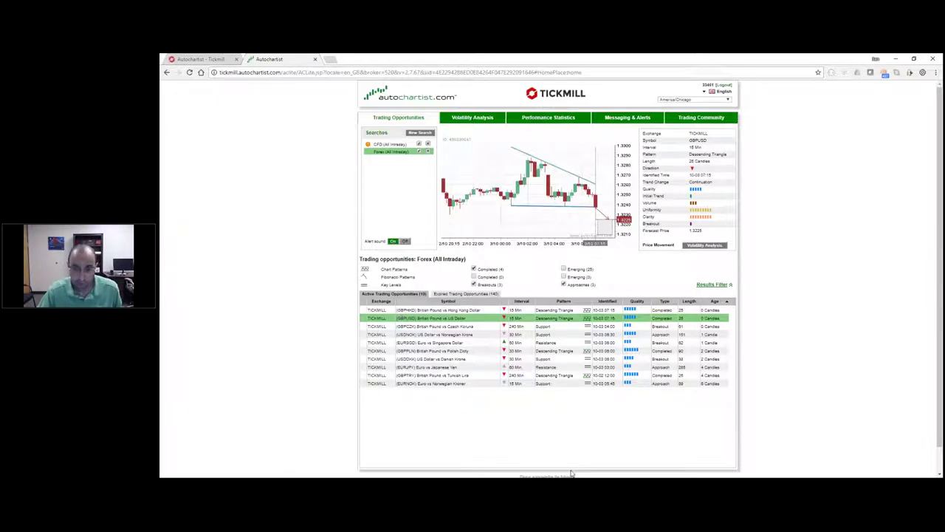
# Switch back to MT4 and add the M15 and M30 intervals to the Autochartist filters
pyautogui.hotkey('alt', 'Tab')
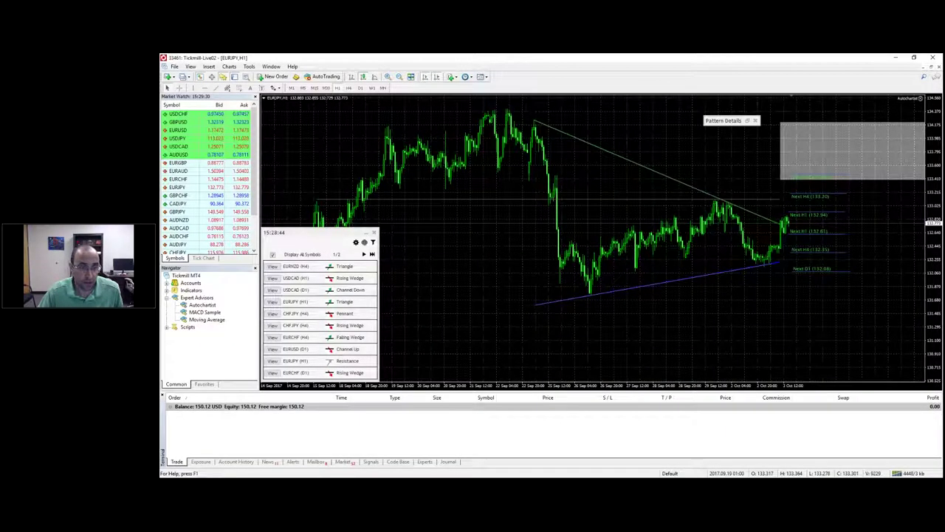
pyautogui.click(373, 242)
pyautogui.click(484, 214)
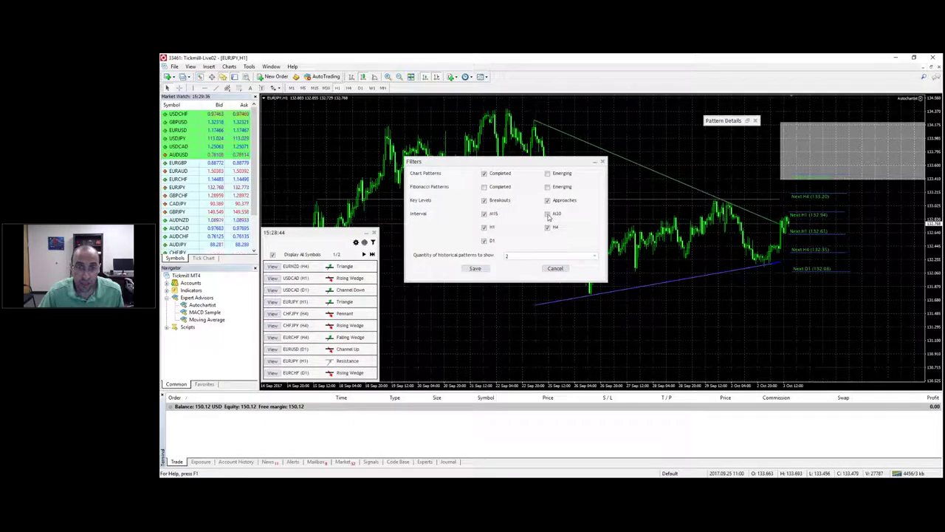
pyautogui.click(475, 269)
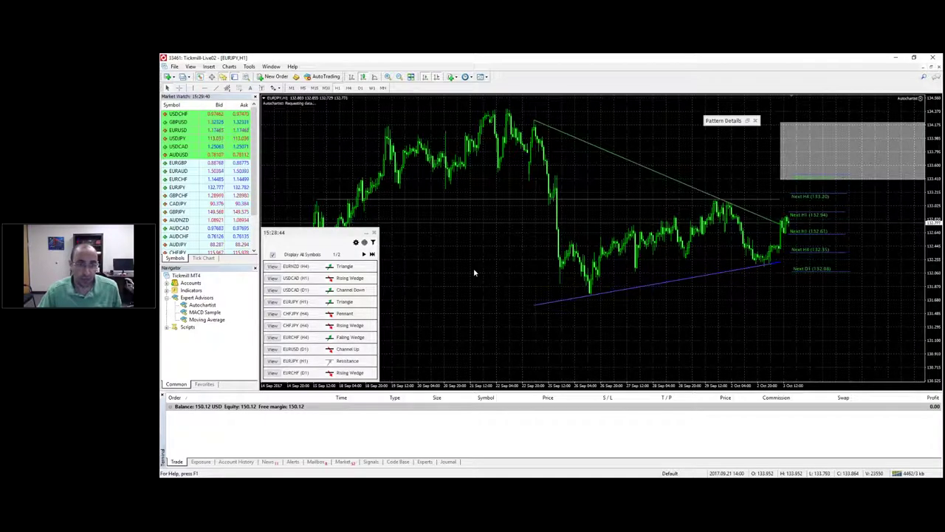
# Show the Descending Triangle pattern on the GBPUSD M15 chart and enlarge the candles and price scale around it
pyautogui.click(179, 122)
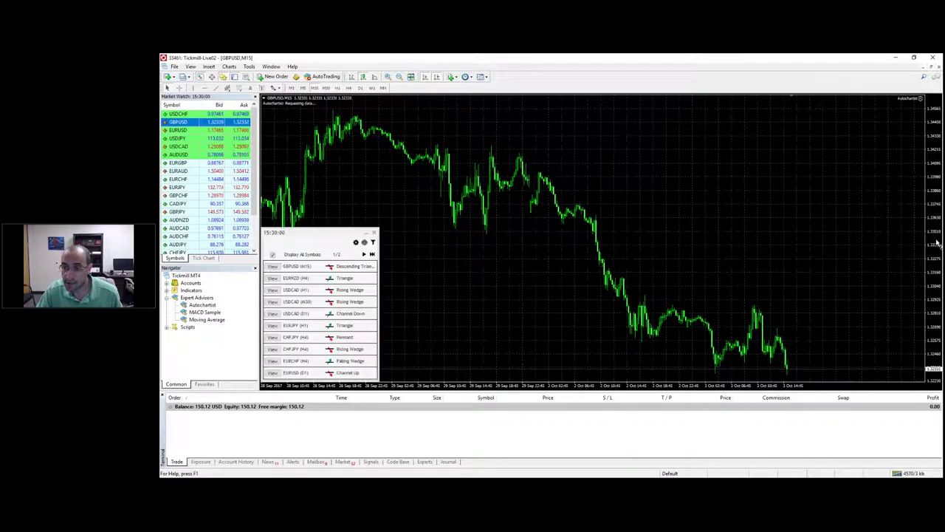
pyautogui.click(387, 78)
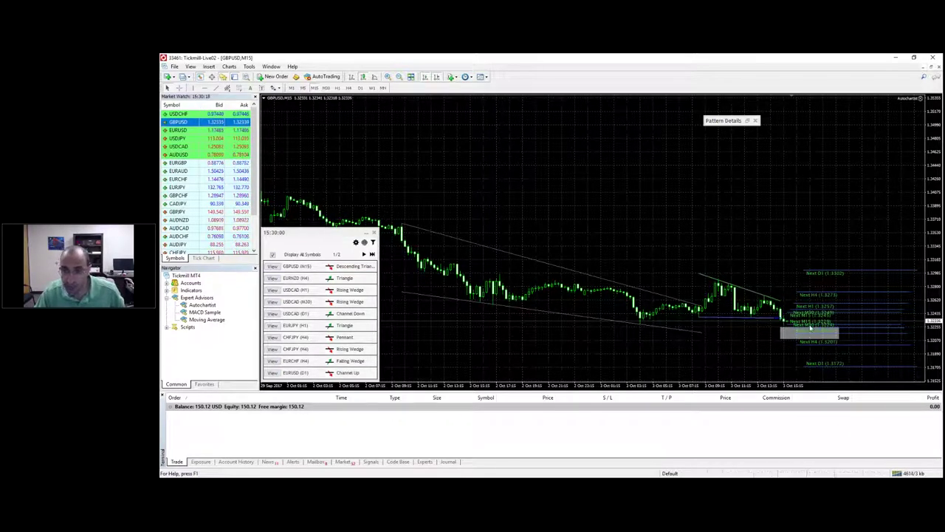
pyautogui.press('+')
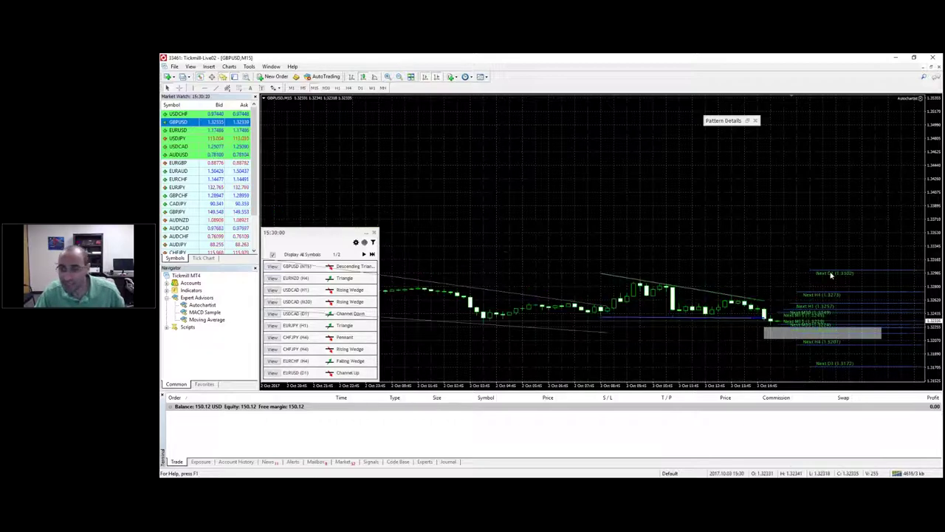
pyautogui.moveTo(938, 226); pyautogui.dragTo(936, 155)
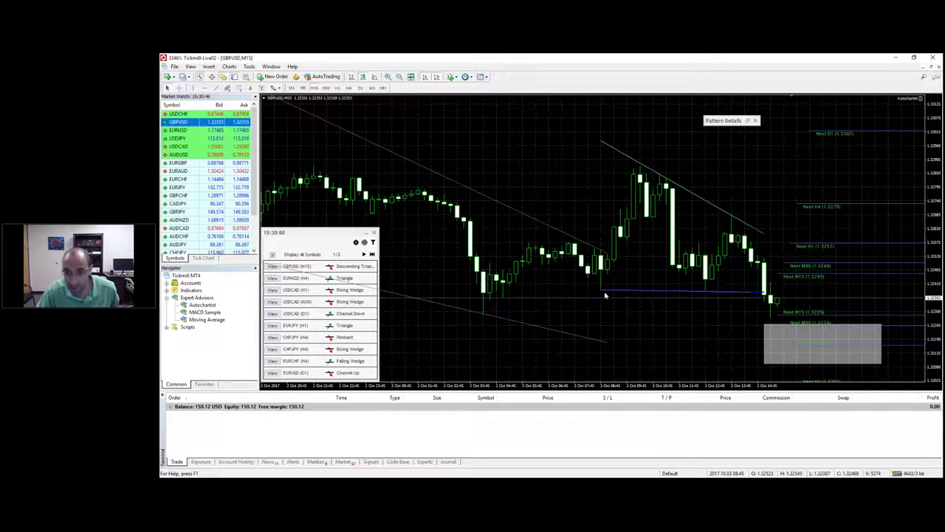
# Place a 0.01-lot market sell order on GBPUSD
pyautogui.moveTo(767, 297)
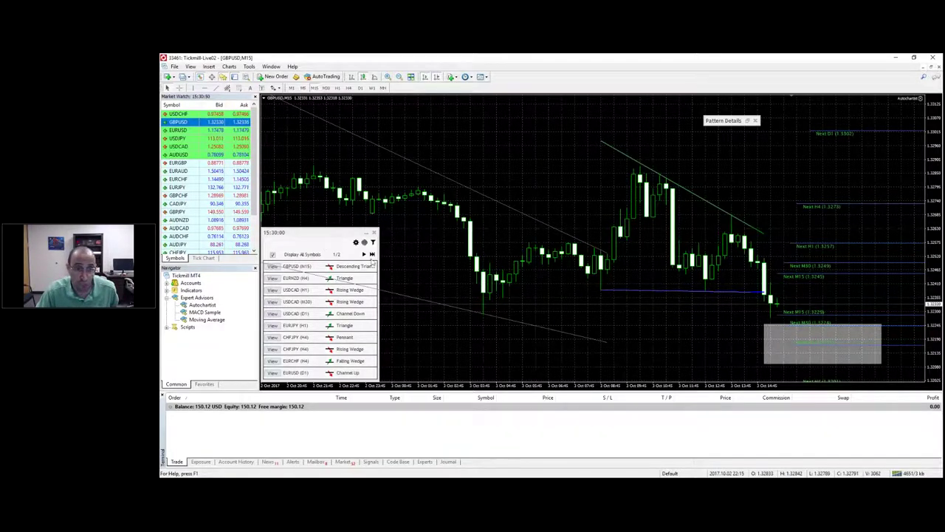
pyautogui.click(275, 77)
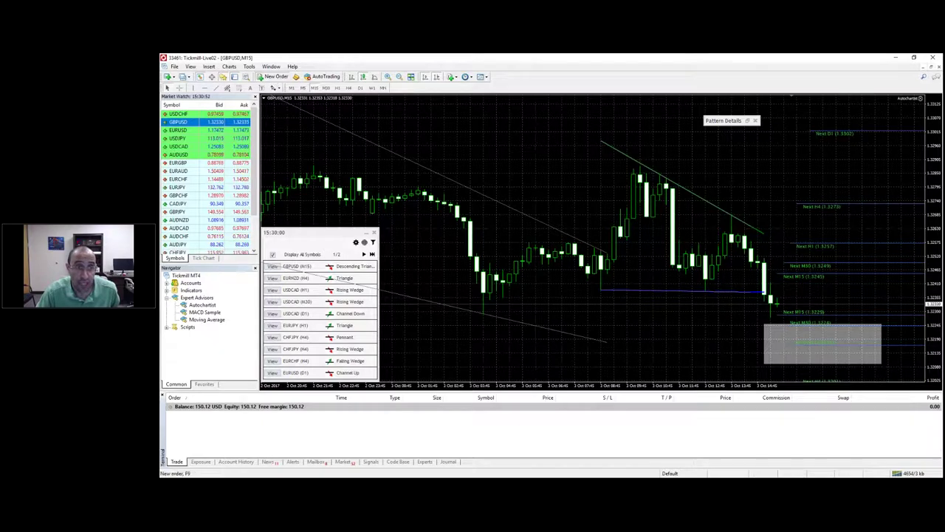
pyautogui.click(412, 265)
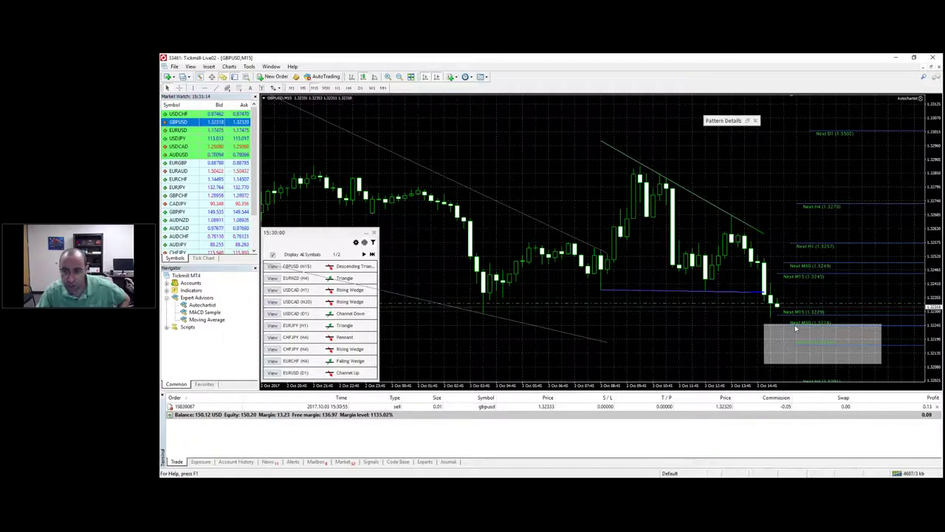
# Mark the upper edge of the forecast box with a horizontal line and move it above the broken support, near the Next M15 level
pyautogui.click(219, 90)
pyautogui.click(720, 319)
pyautogui.moveTo(722, 323); pyautogui.dragTo(720, 326)
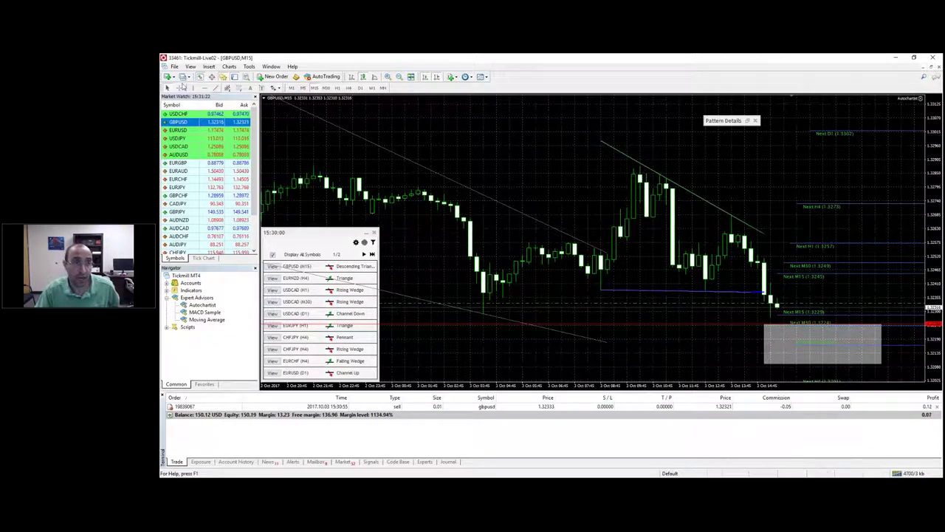
pyautogui.moveTo(788, 217); pyautogui.dragTo(787, 278)
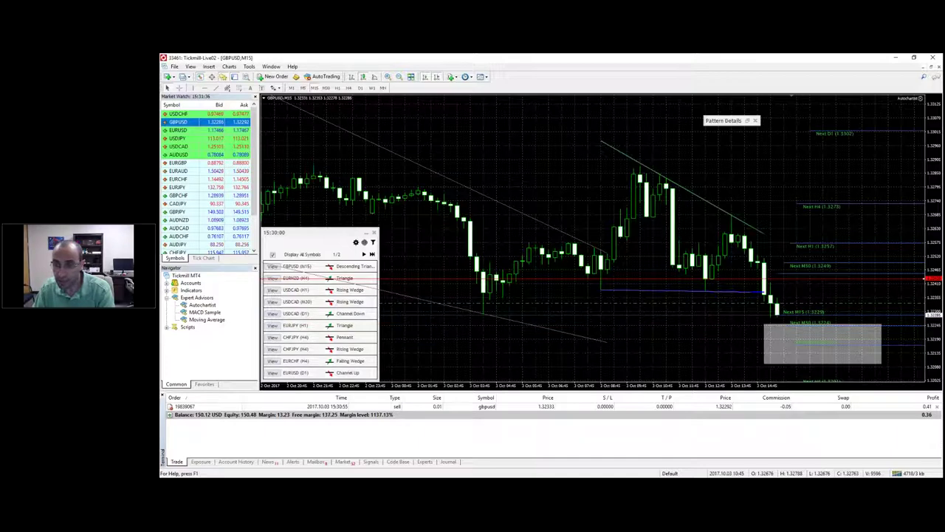
# Close the open GBPUSD sell order
pyautogui.click(799, 407)
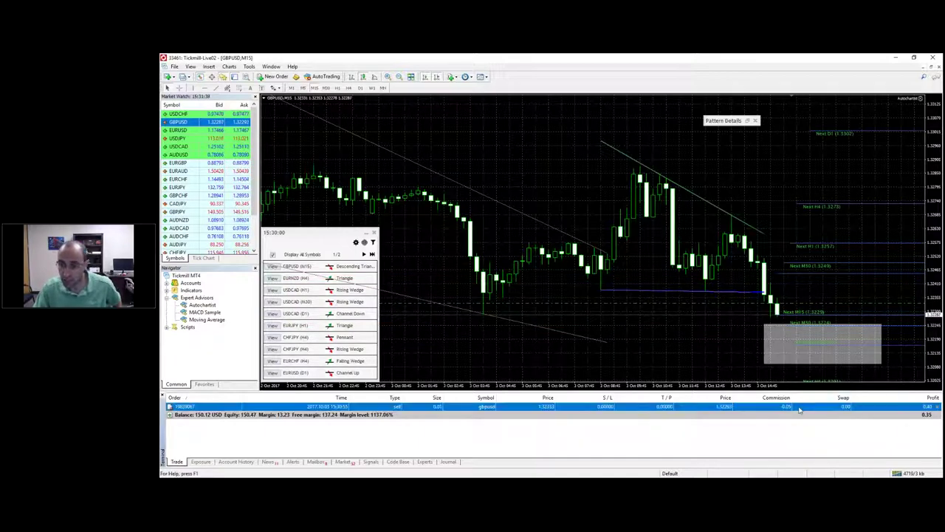
pyautogui.rightClick(799, 407)
pyautogui.click(654, 298)
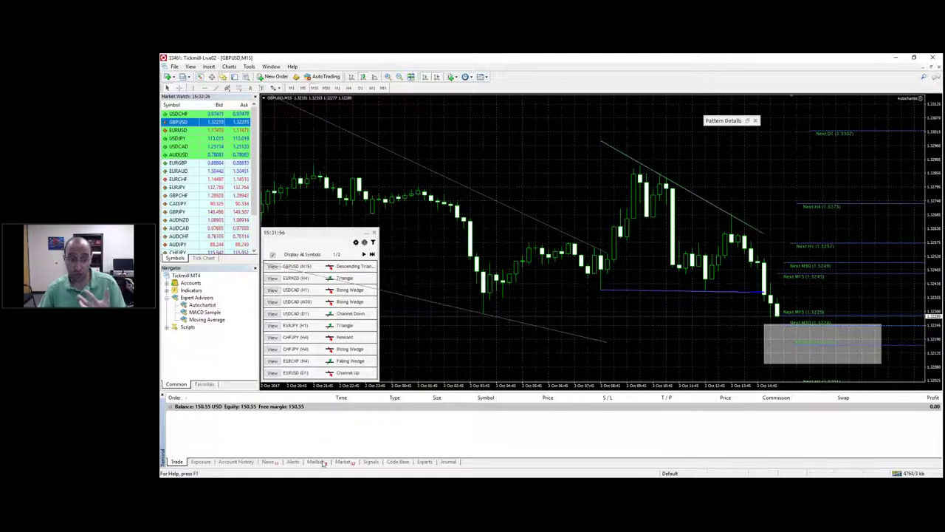
# Switch to the Autochartist web application, review the Horizontal Patterns selection in the Forex (All Intraday) search and leave the search unsaved
pyautogui.click(270, 483)
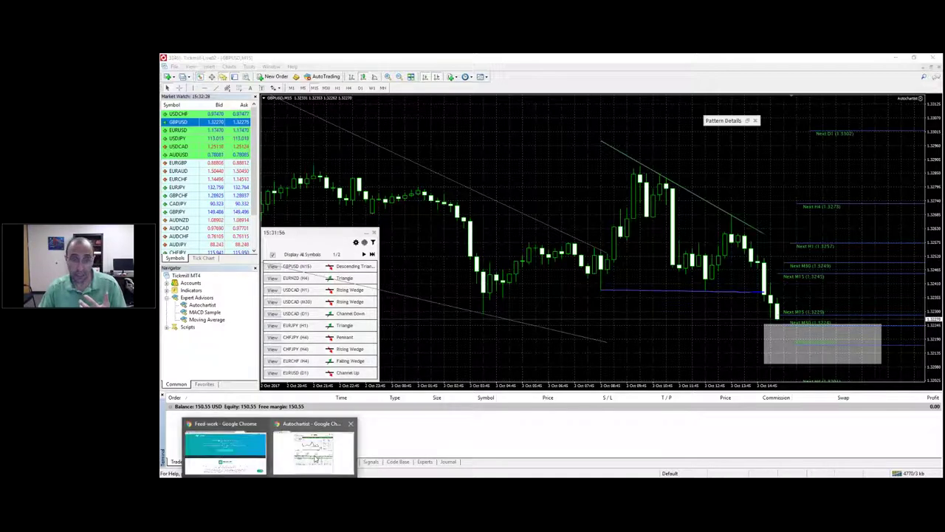
pyautogui.click(313, 458)
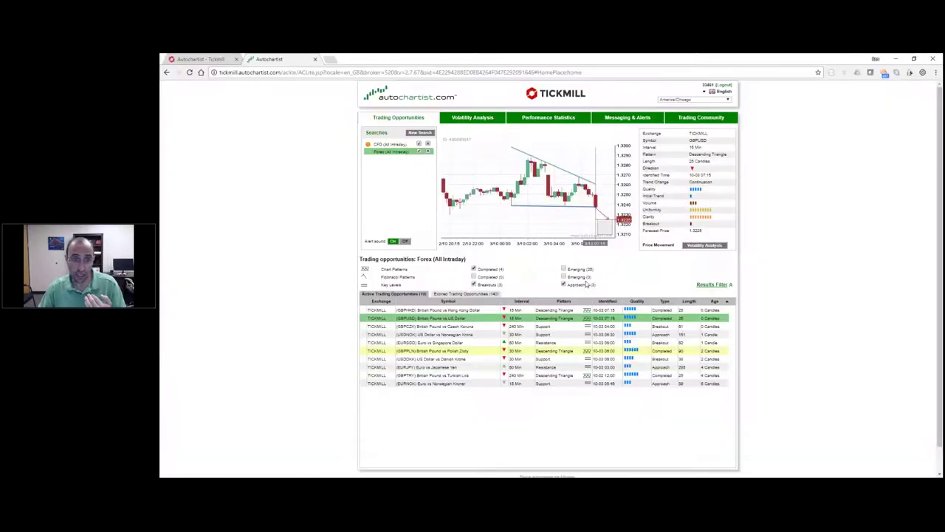
pyautogui.click(419, 152)
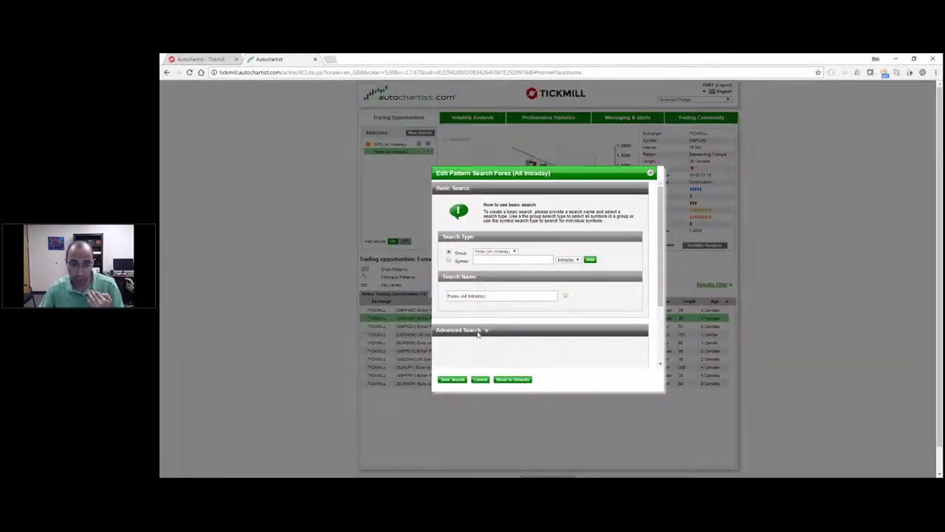
pyautogui.moveTo(658, 204); pyautogui.dragTo(658, 325)
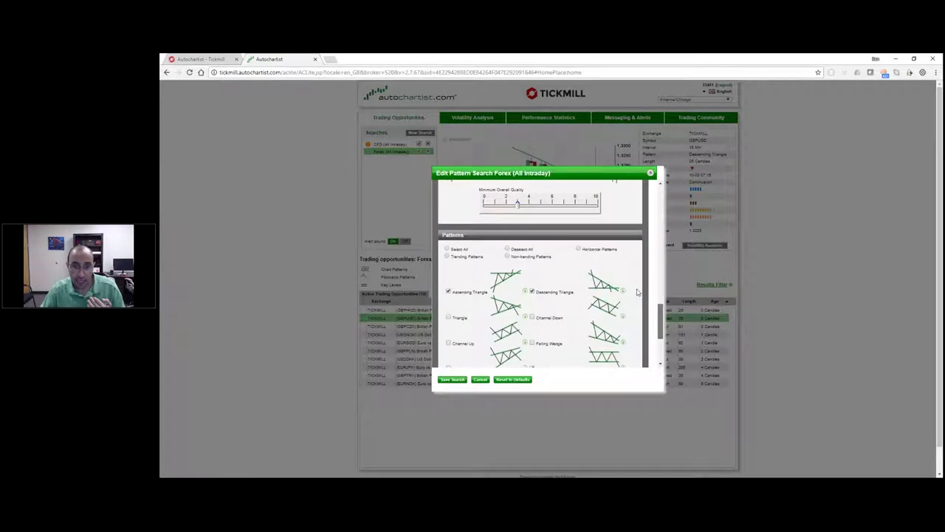
pyautogui.click(578, 249)
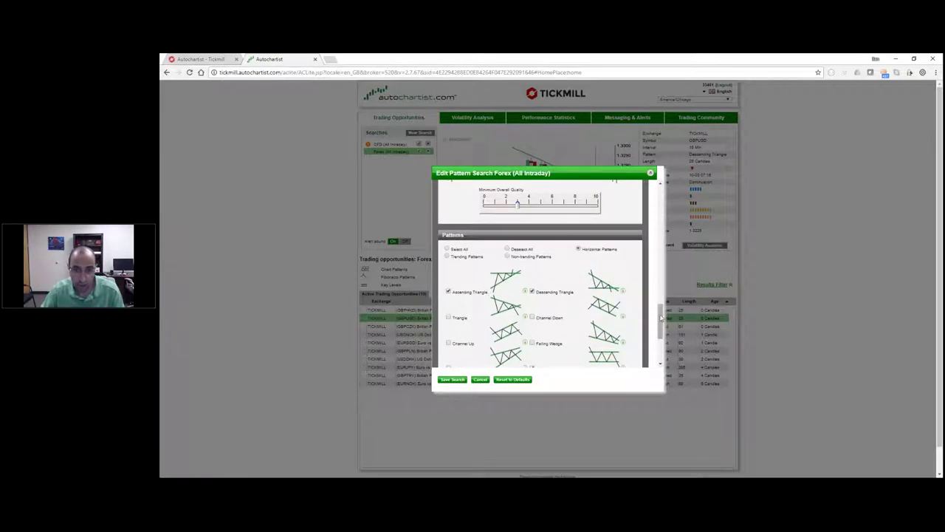
pyautogui.moveTo(660, 331); pyautogui.dragTo(657, 352)
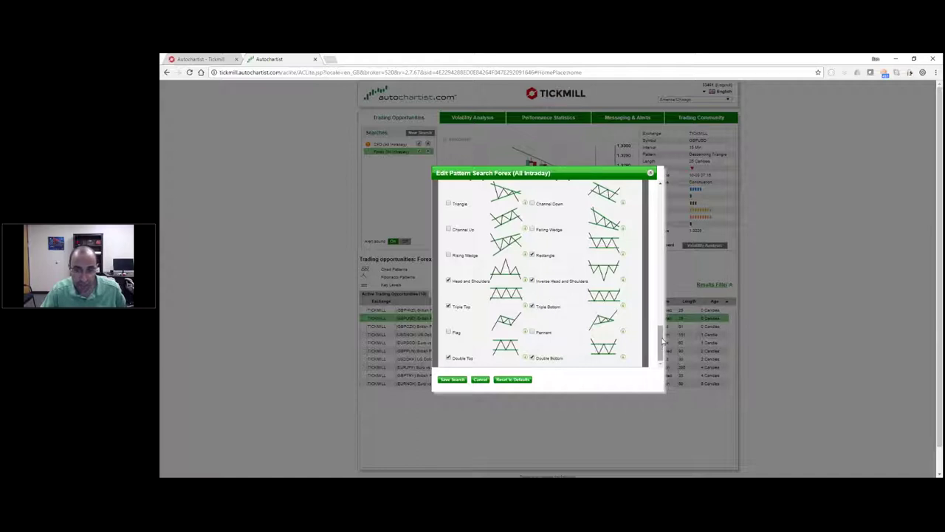
pyautogui.moveTo(661, 345); pyautogui.dragTo(661, 325)
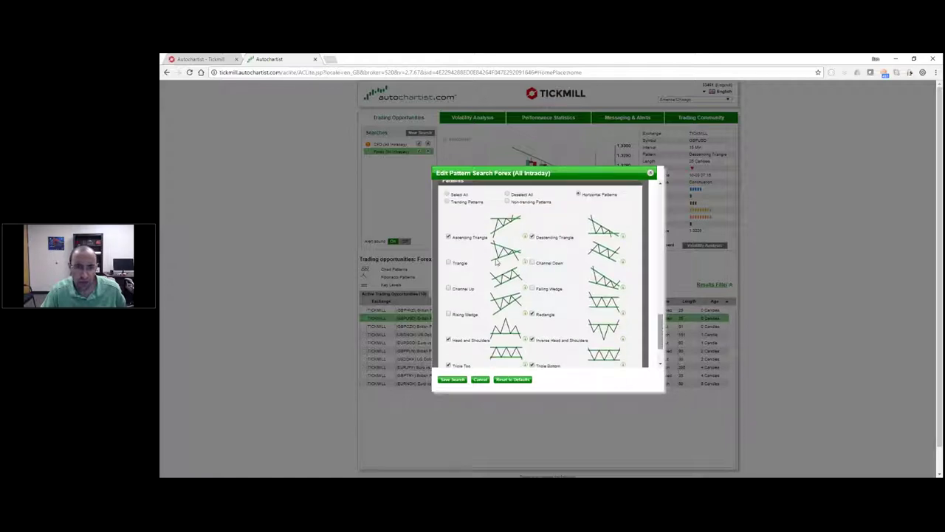
pyautogui.click(480, 378)
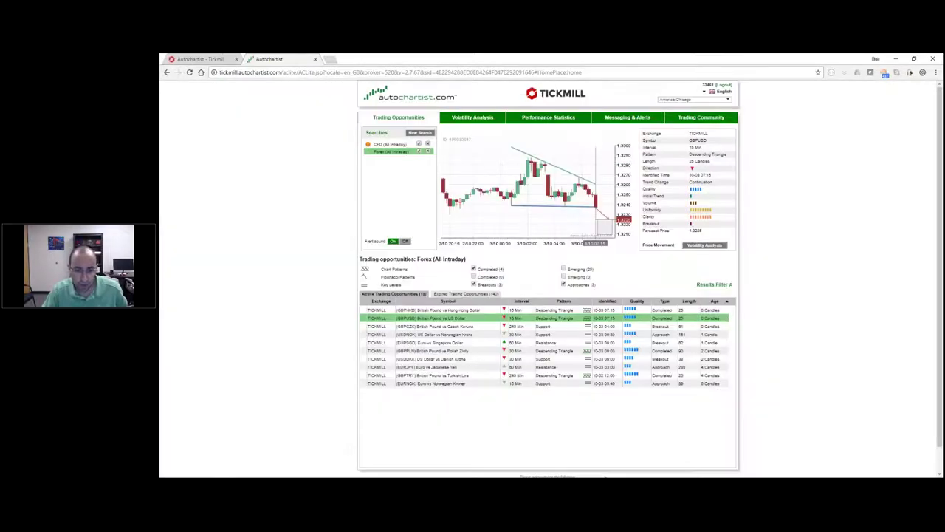
# Examine Tickmill's Chart Patterns performance statistics by pattern, symbol, interval and hour of day, and close the report
pyautogui.hotkey('alt', 'Tab')
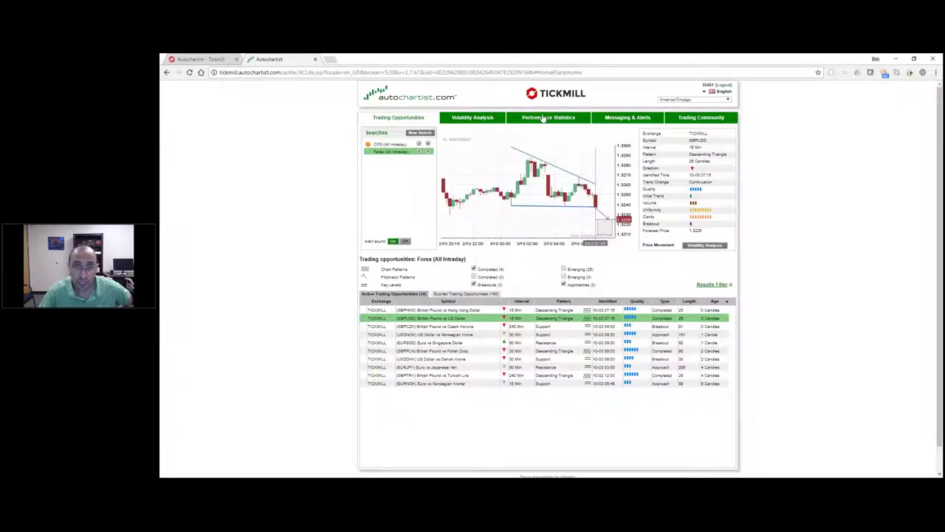
pyautogui.click(543, 119)
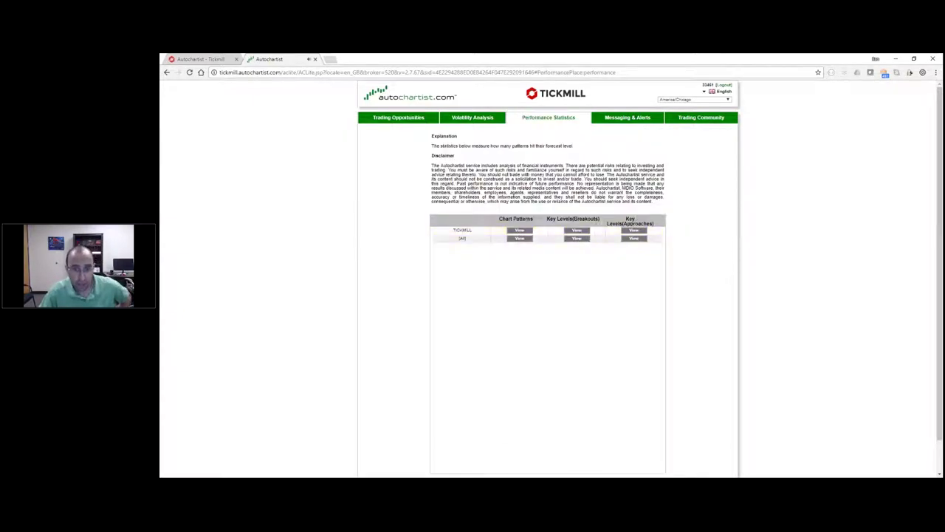
pyautogui.click(521, 230)
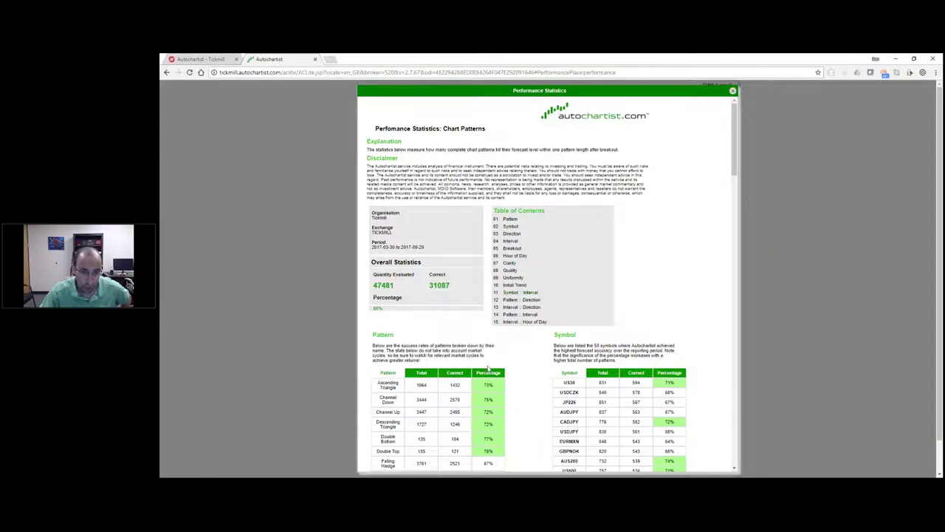
pyautogui.scroll(-2, 488, 368)
pyautogui.scroll(-4, 488, 369)
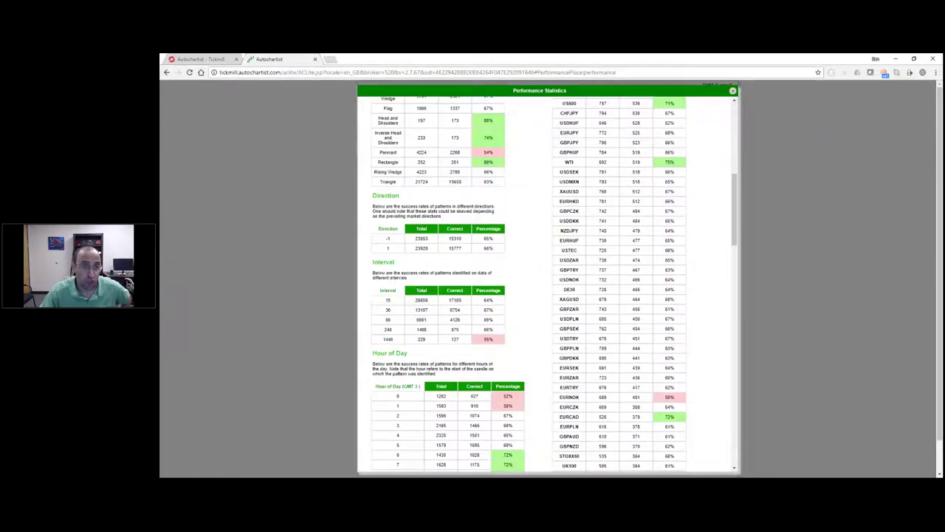
pyautogui.scroll(-3, 437, 305)
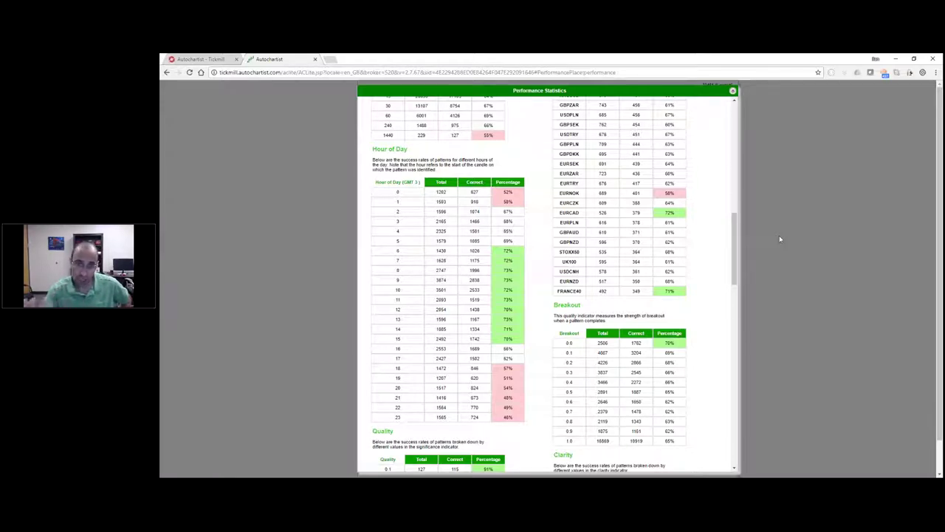
pyautogui.click(733, 90)
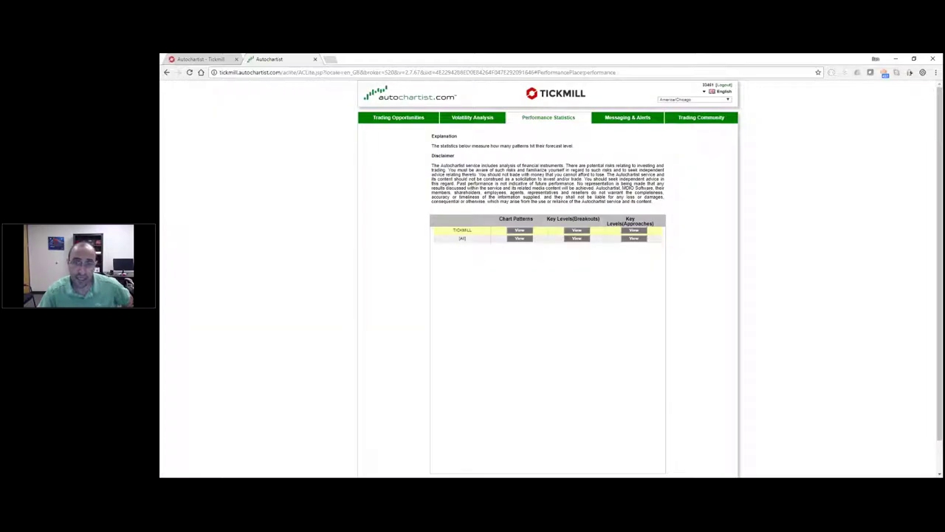
pyautogui.click(573, 230)
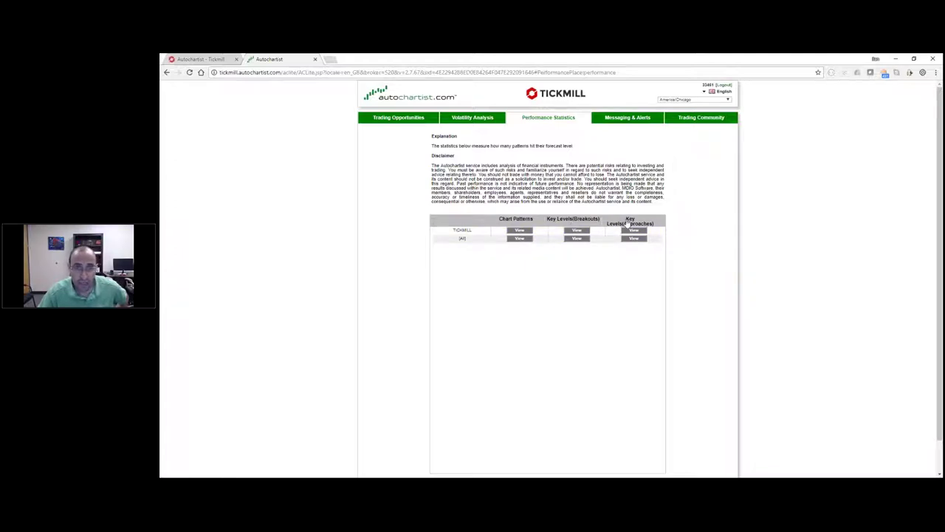
# Return to the trading opportunities and show the AUS200 Resistance, INDIA50 Support, INDIA50 Ascending Triangle and HK50 Resistance in the CFD (All Intraday) search
pyautogui.click(408, 120)
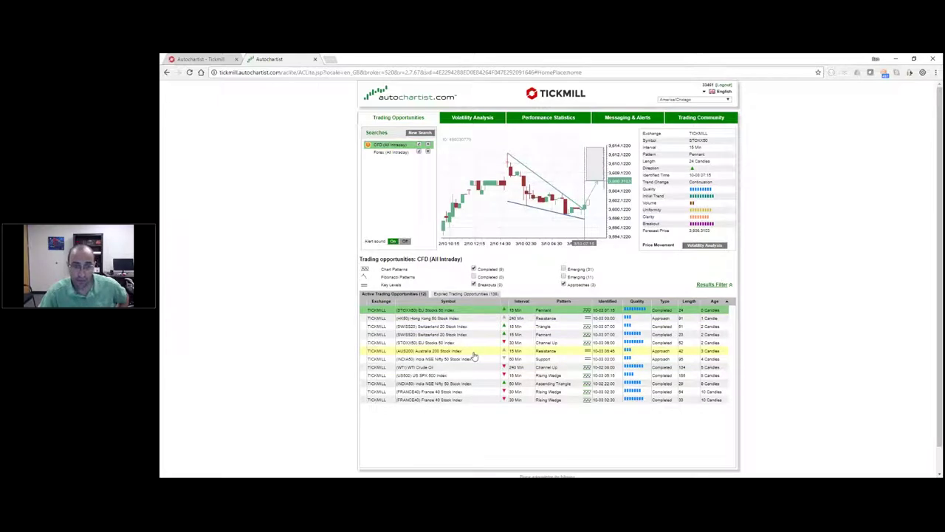
pyautogui.click(475, 356)
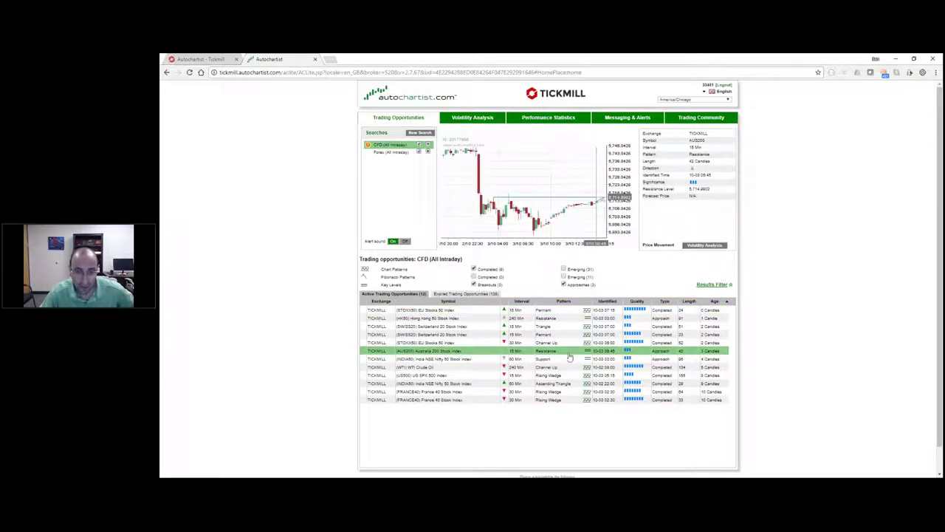
pyautogui.click(481, 362)
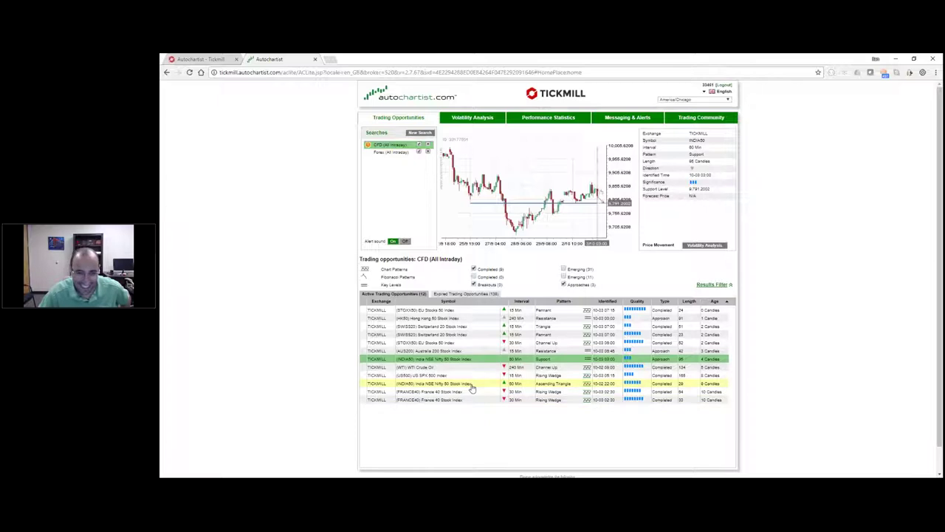
pyautogui.click(471, 385)
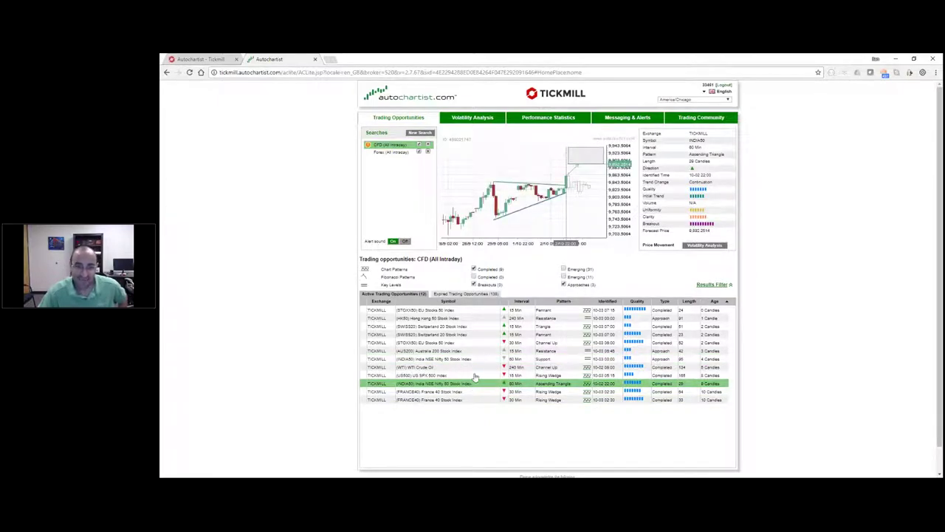
pyautogui.click(468, 320)
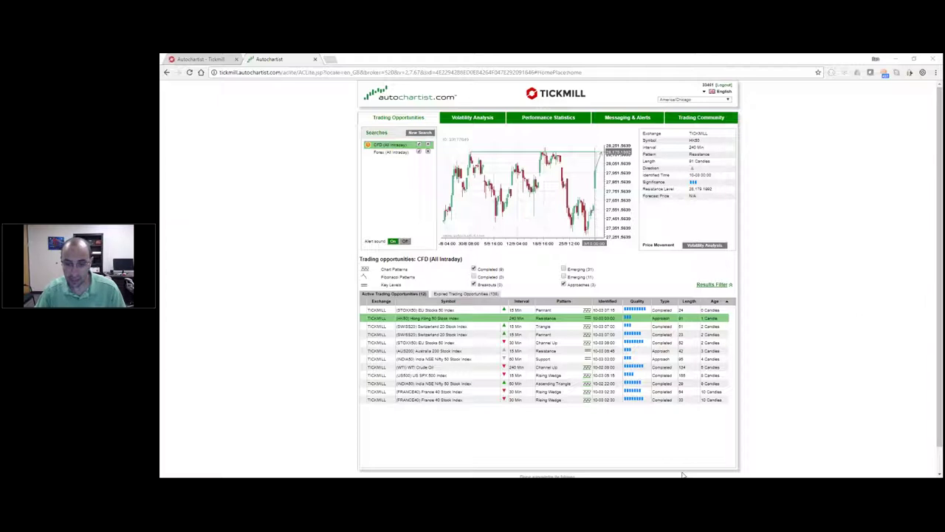
# Look at the GBPUSD chart in MT4 and return to the Autochartist web application in Chrome
pyautogui.click(610, 447)
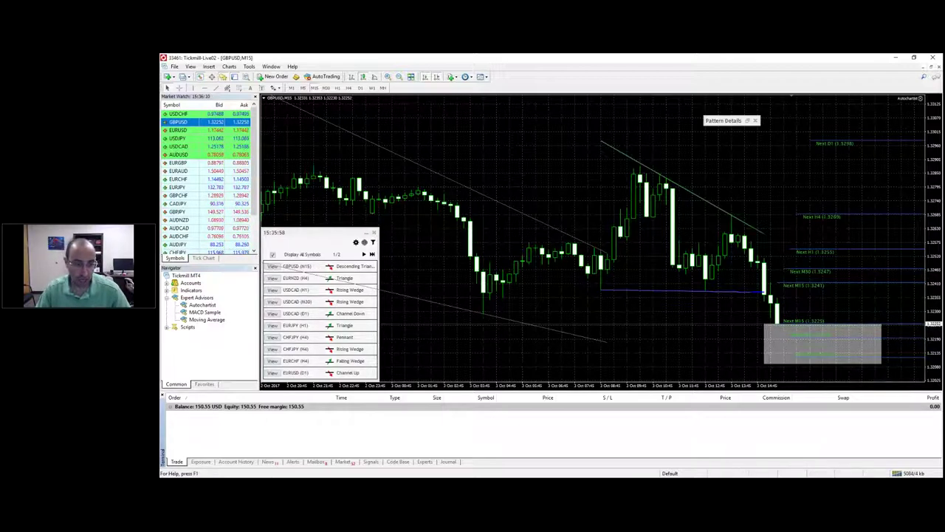
pyautogui.click(289, 472)
pyautogui.click(313, 451)
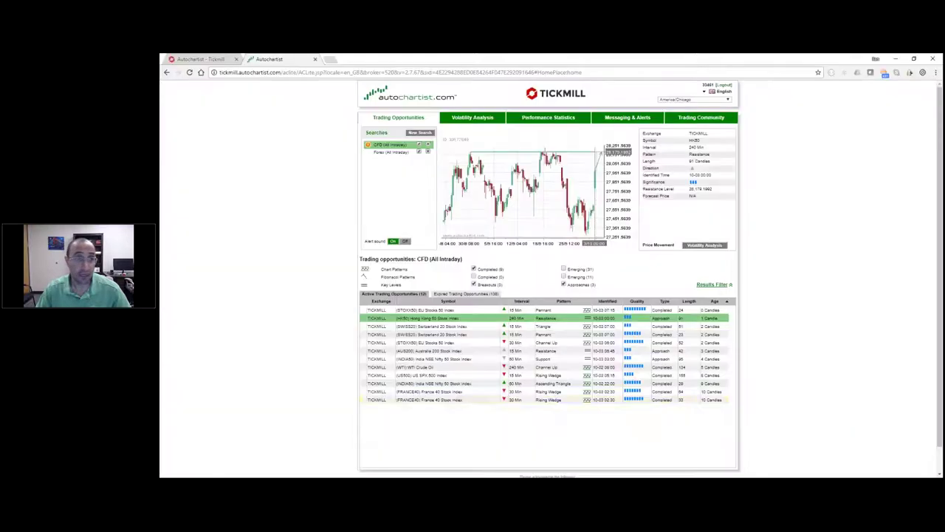
# Review Tickmill's Autochartist page, from the introduction through benefits and features to the web application and MT4 plugin instructions
pyautogui.click(183, 58)
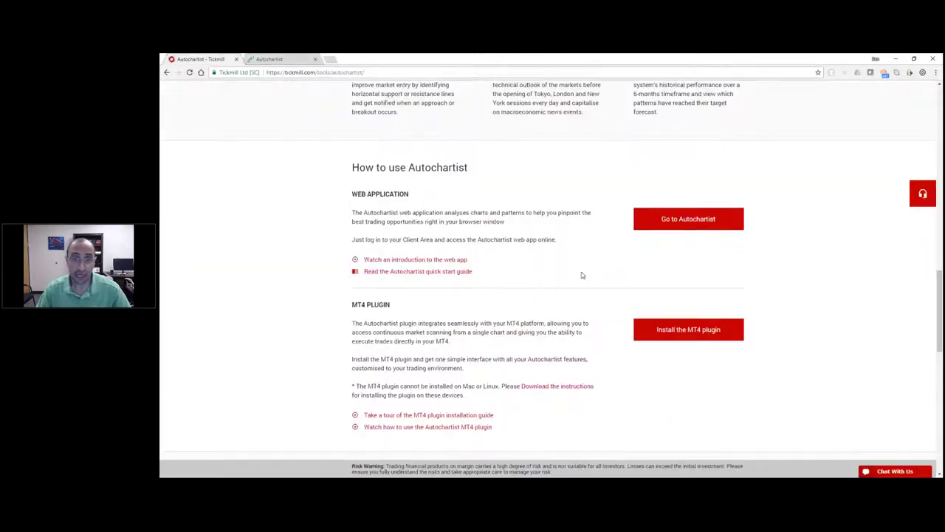
pyautogui.scroll(5, 582, 270)
pyautogui.scroll(5, 547, 273)
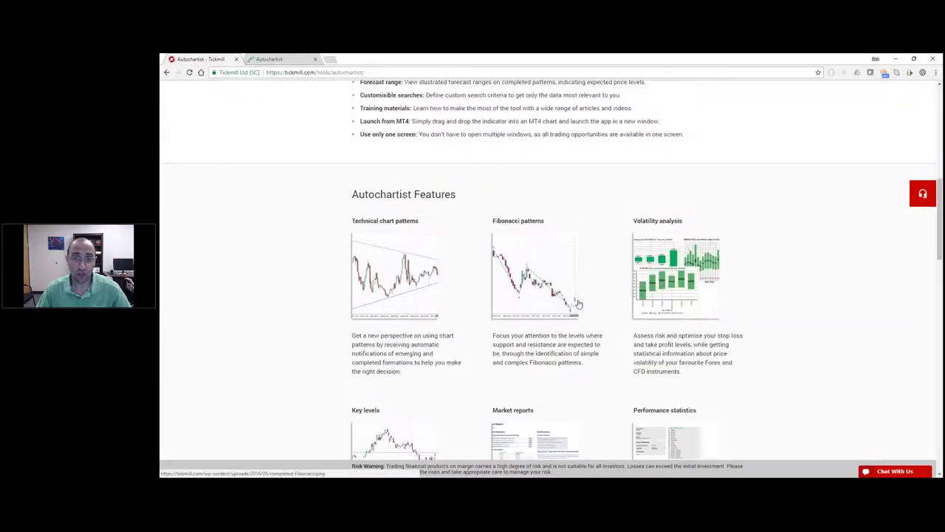
pyautogui.scroll(10, 547, 274)
pyautogui.moveTo(536, 189)
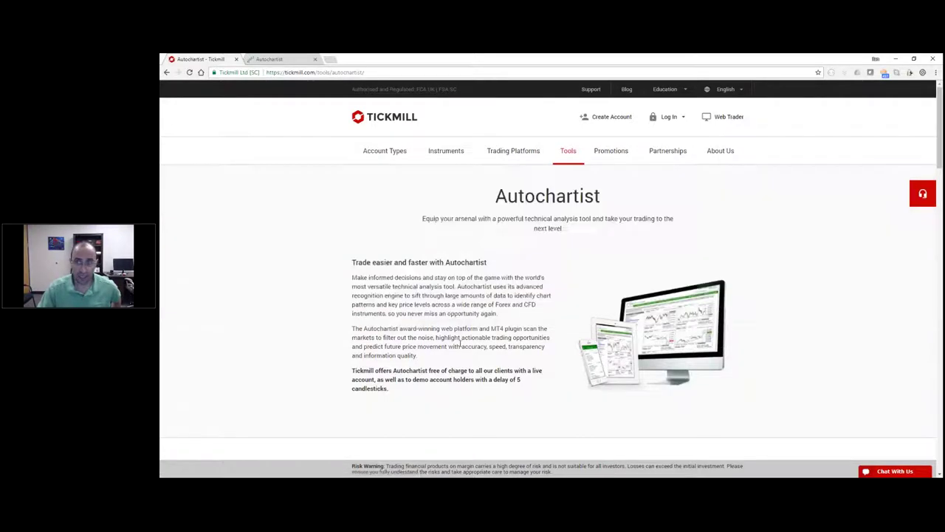
pyautogui.scroll(-4, 460, 341)
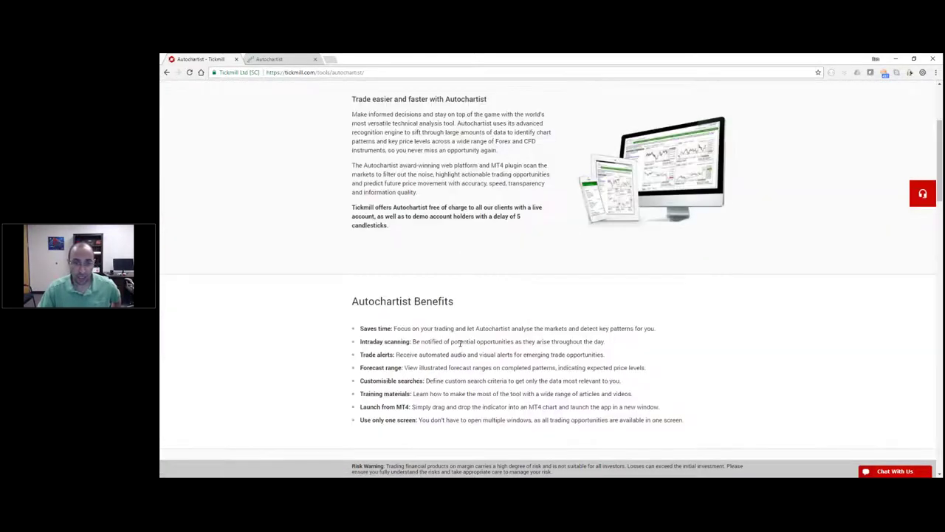
pyautogui.scroll(-5, 472, 295)
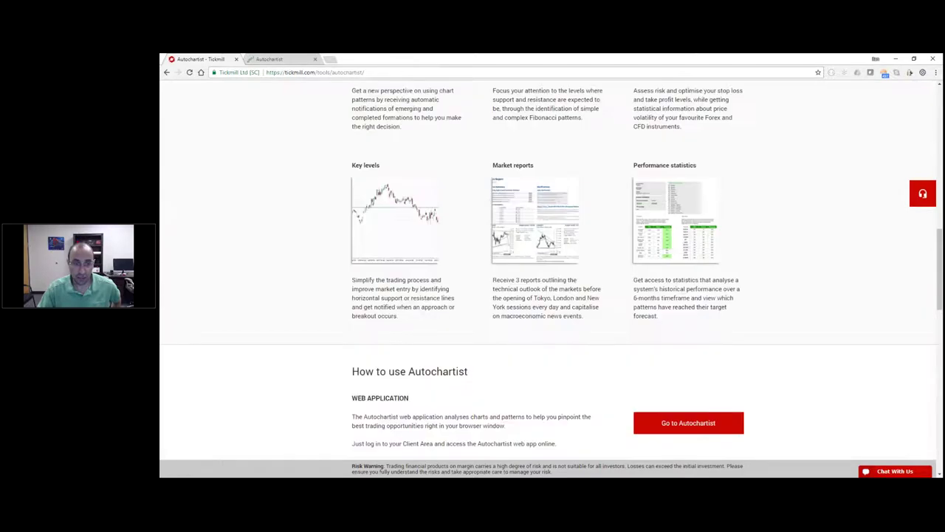
pyautogui.scroll(-3, 384, 294)
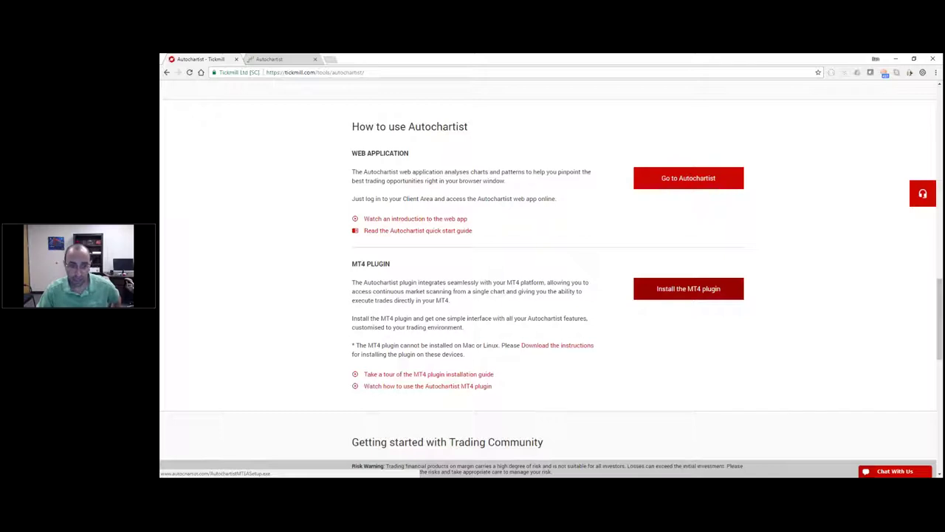
# Show the MT4 plugin installer on Tickmill's Autochartist page, and switch to MT4 to locate the Autochartist expert advisor
pyautogui.click(688, 288)
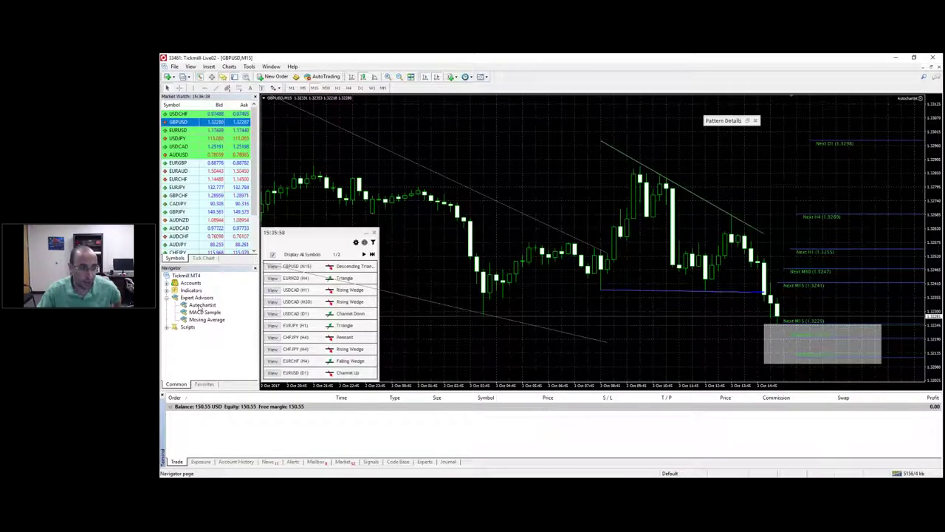
pyautogui.click(200, 305)
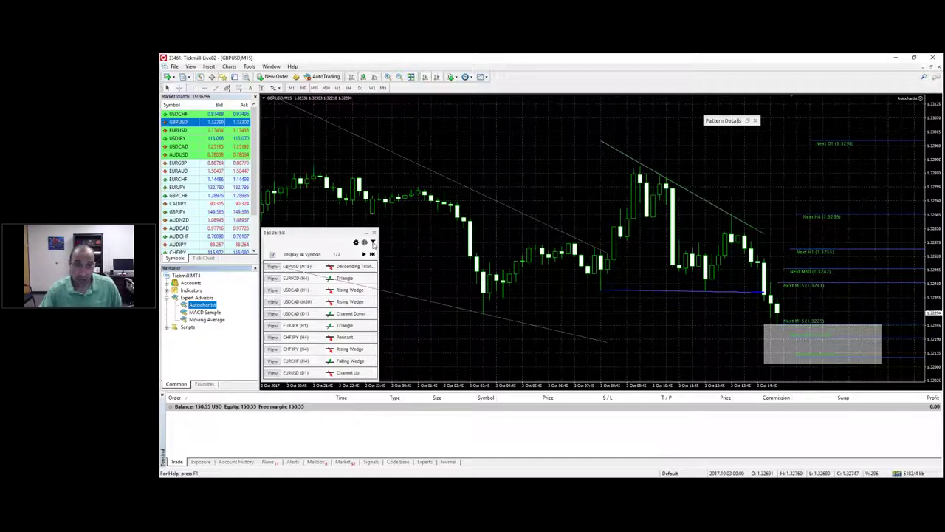
# Exclude the M15 and M30 intervals in the Autochartist plugin's filters and save them
pyautogui.click(373, 243)
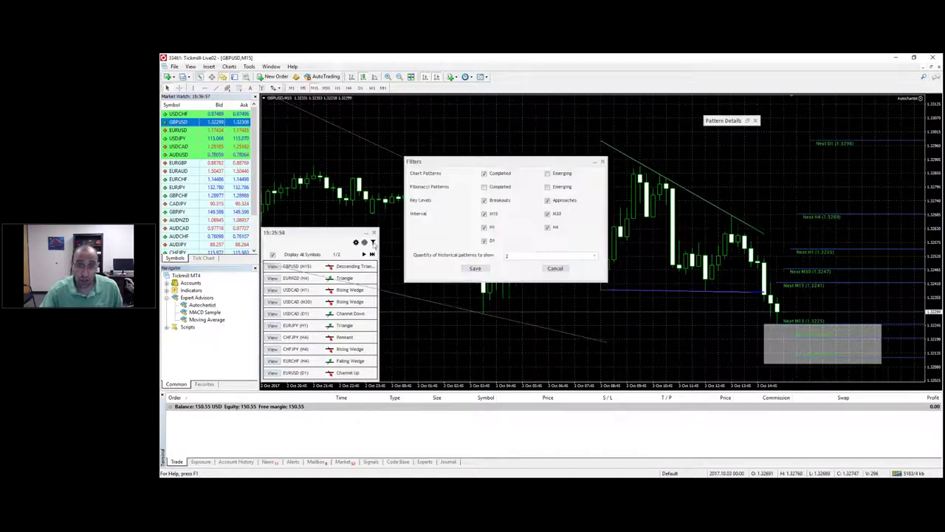
pyautogui.click(484, 213)
pyautogui.click(547, 214)
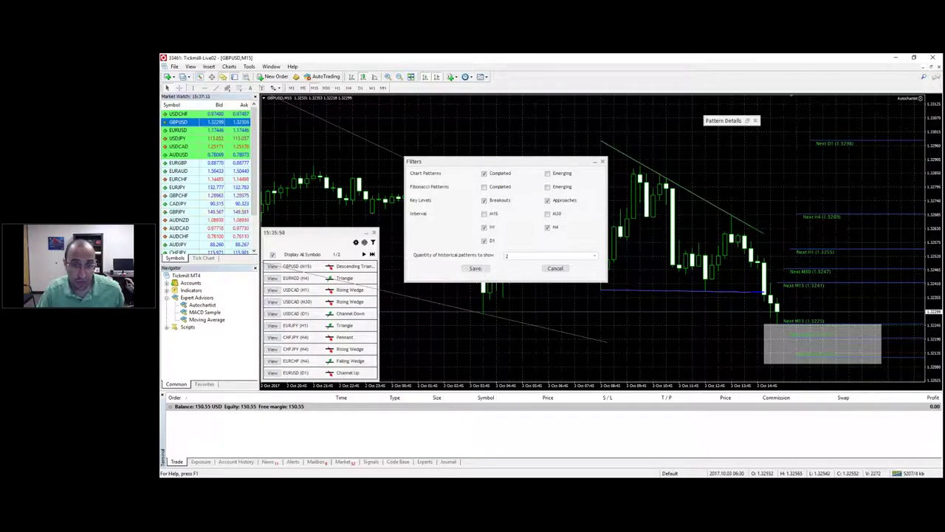
pyautogui.click(484, 271)
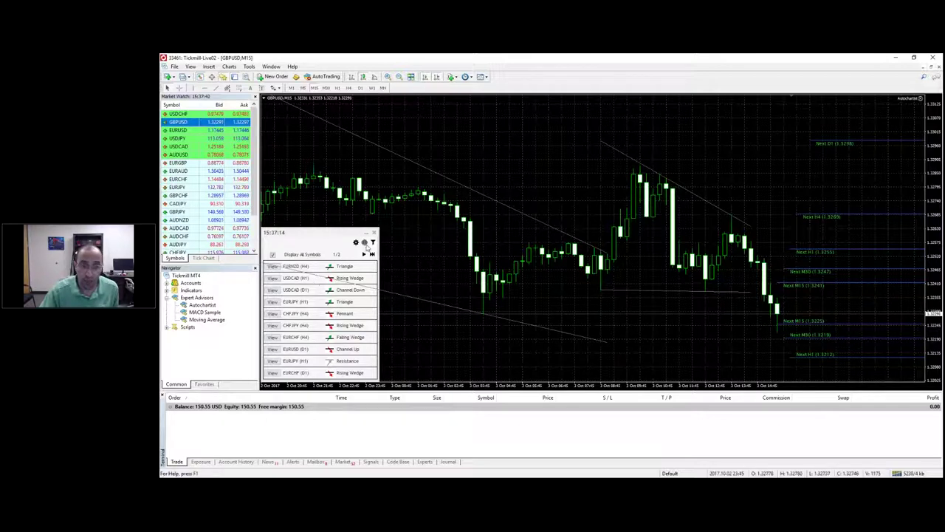
# Show the plugin's links to the web application and performance statistics, highlight the web application link, and close the window
pyautogui.click(364, 242)
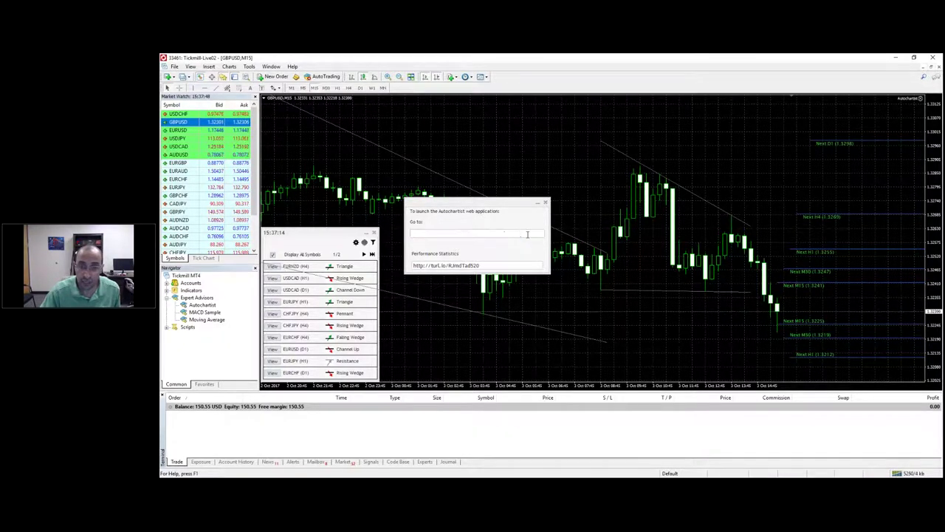
pyautogui.moveTo(513, 232); pyautogui.dragTo(411, 232)
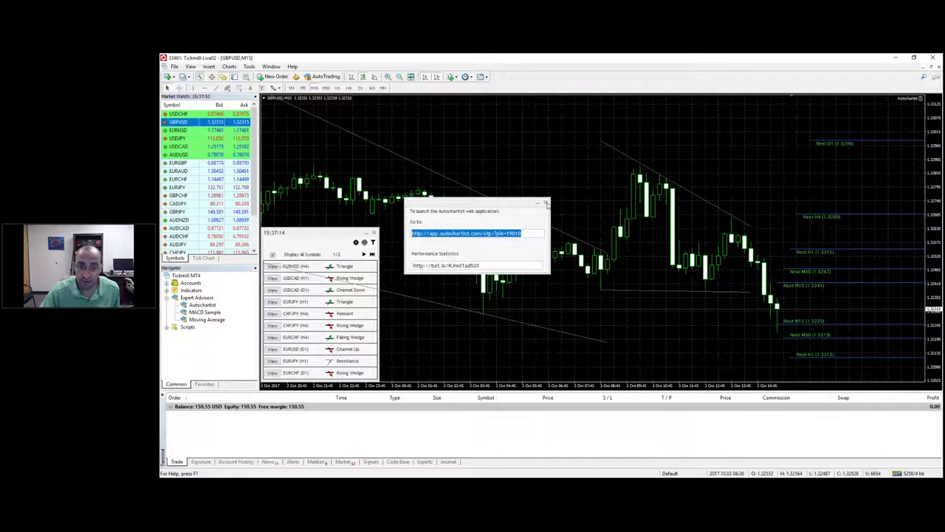
pyautogui.click(546, 202)
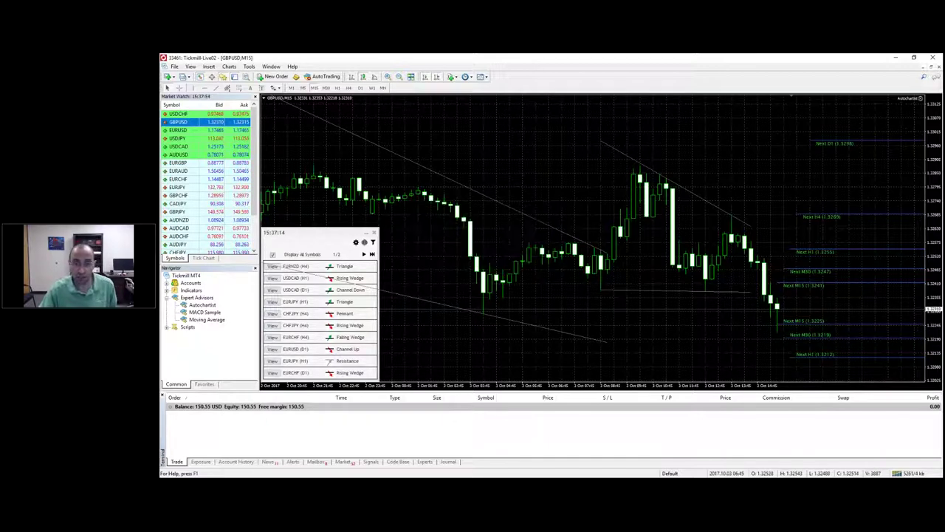
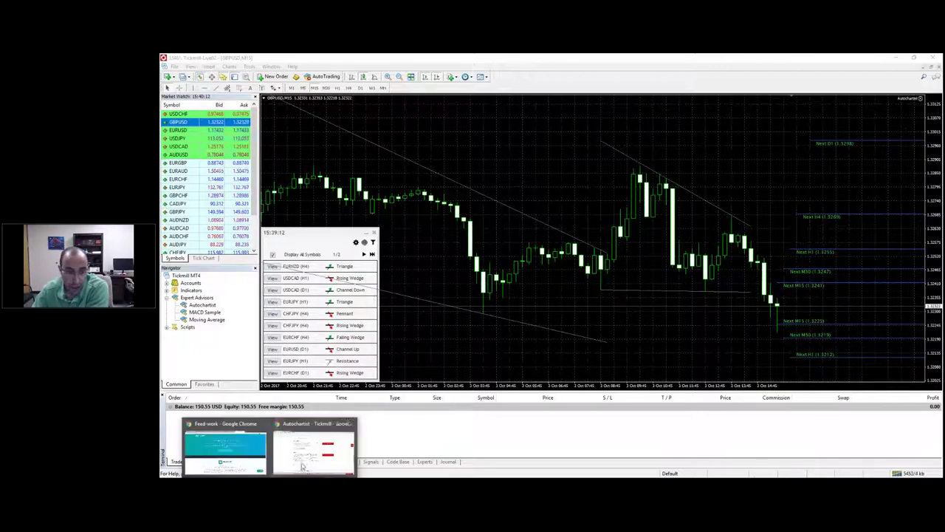
# Revisit Tickmill's Autochartist page in Chrome, and return to MT4 to locate the Autochartist expert advisor
pyautogui.moveTo(269, 476)
pyautogui.click(313, 443)
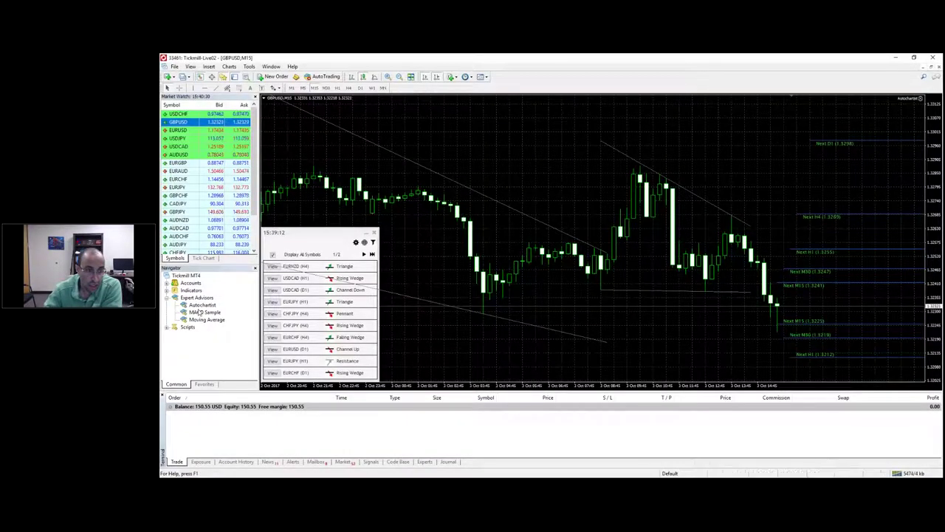
pyautogui.click(200, 305)
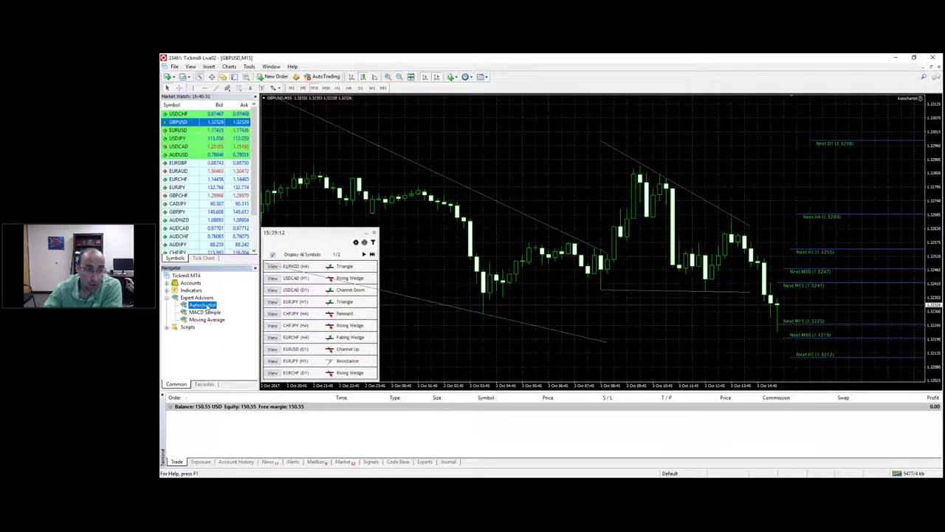
# Remove the Autochartist plugin from the GBPUSD chart and attach its expert advisor again with unchanged settings
pyautogui.click(375, 234)
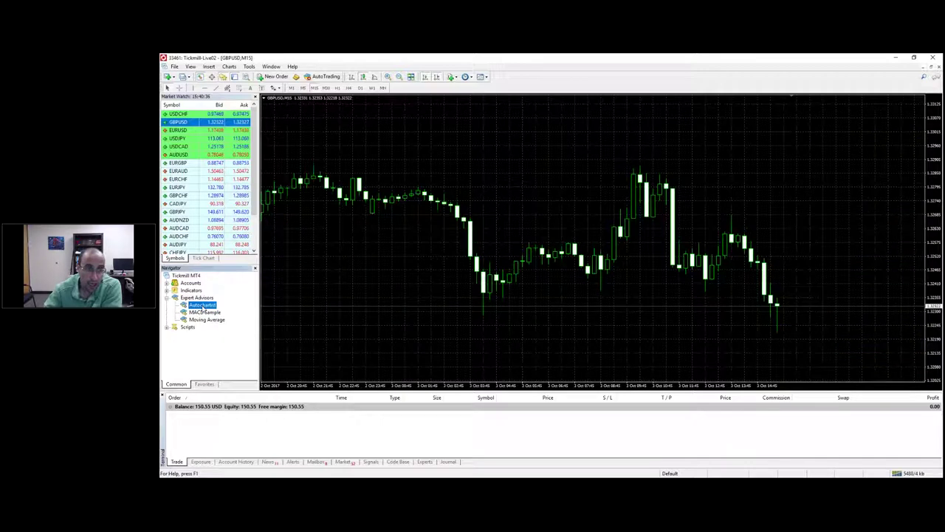
pyautogui.doubleClick(201, 305)
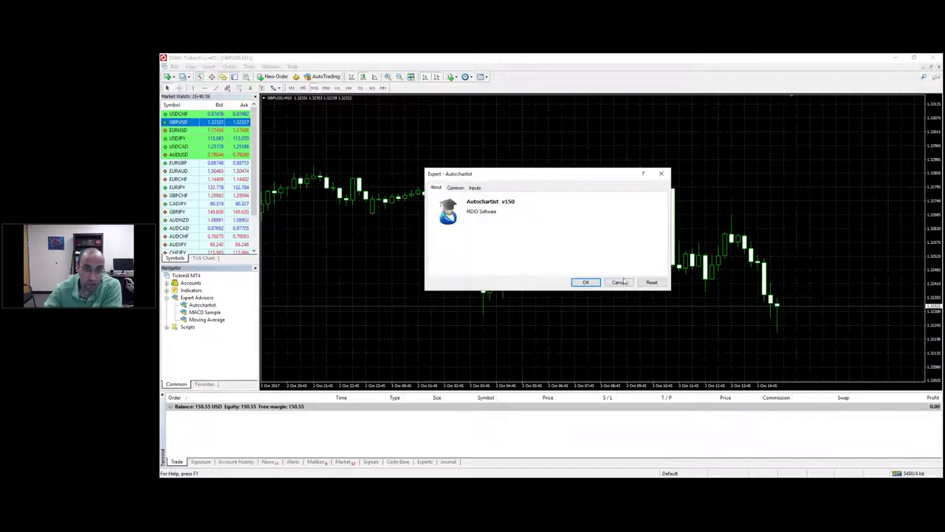
pyautogui.click(586, 281)
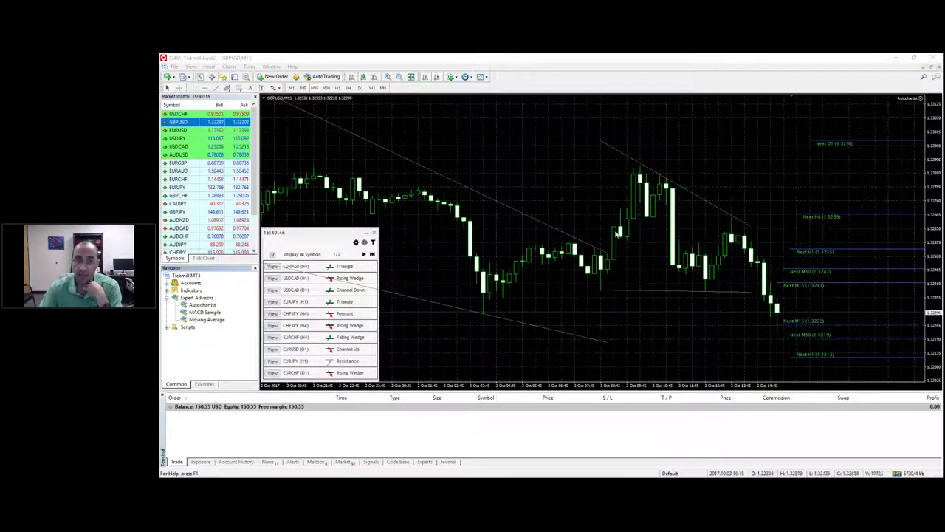
# Draw two descending, roughly parallel trendlines along the 29 Sep highs and lows on the GBPUSD M15 chart
pyautogui.click(399, 77)
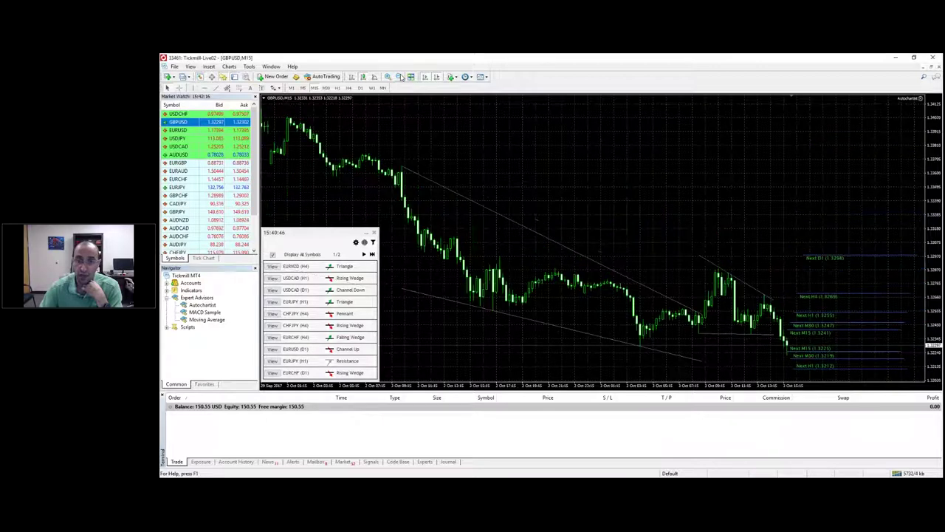
pyautogui.click(399, 77)
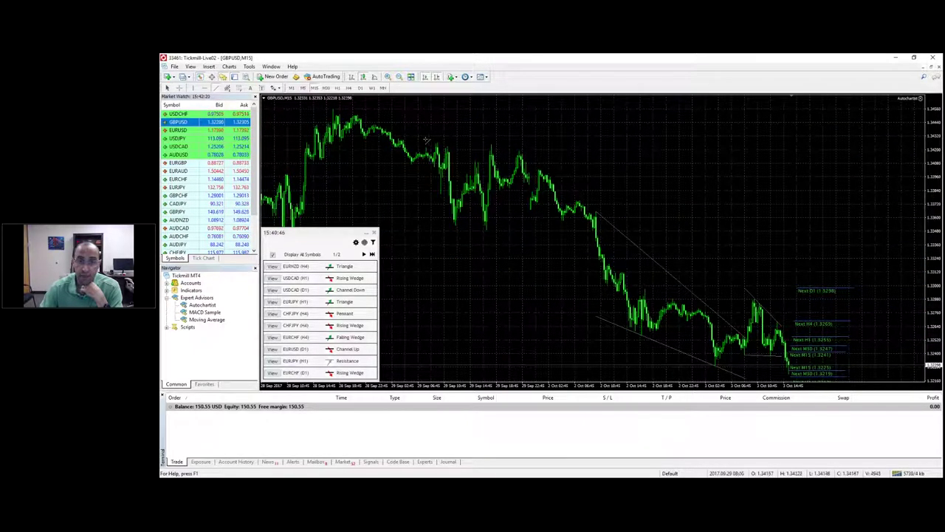
pyautogui.moveTo(426, 140); pyautogui.dragTo(517, 150)
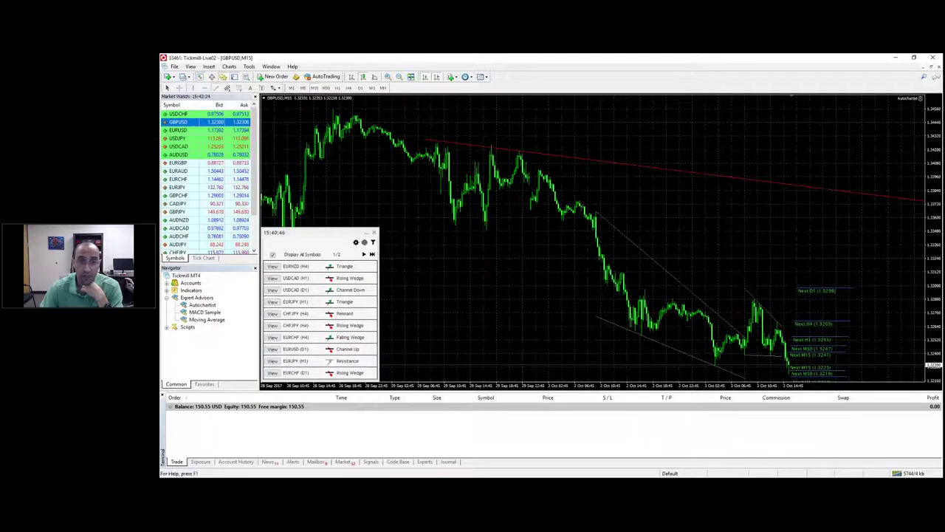
pyautogui.moveTo(435, 218); pyautogui.dragTo(471, 224)
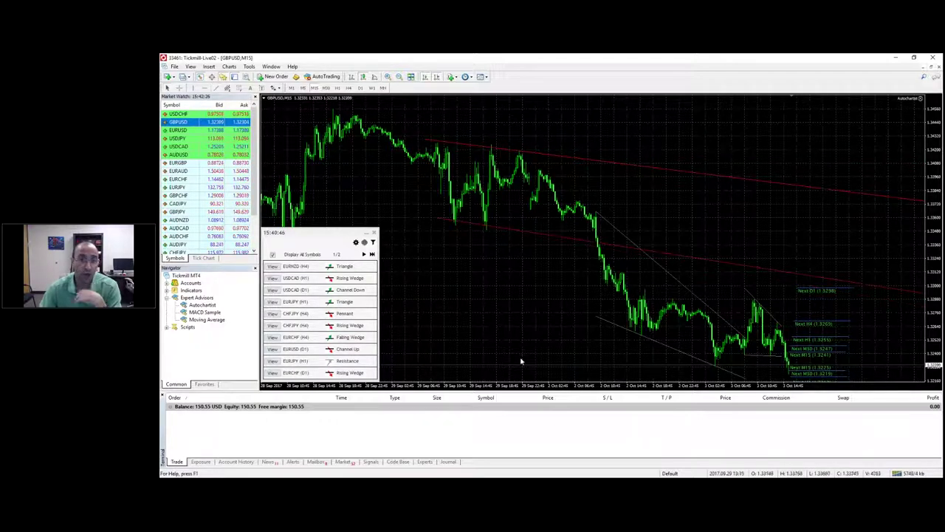